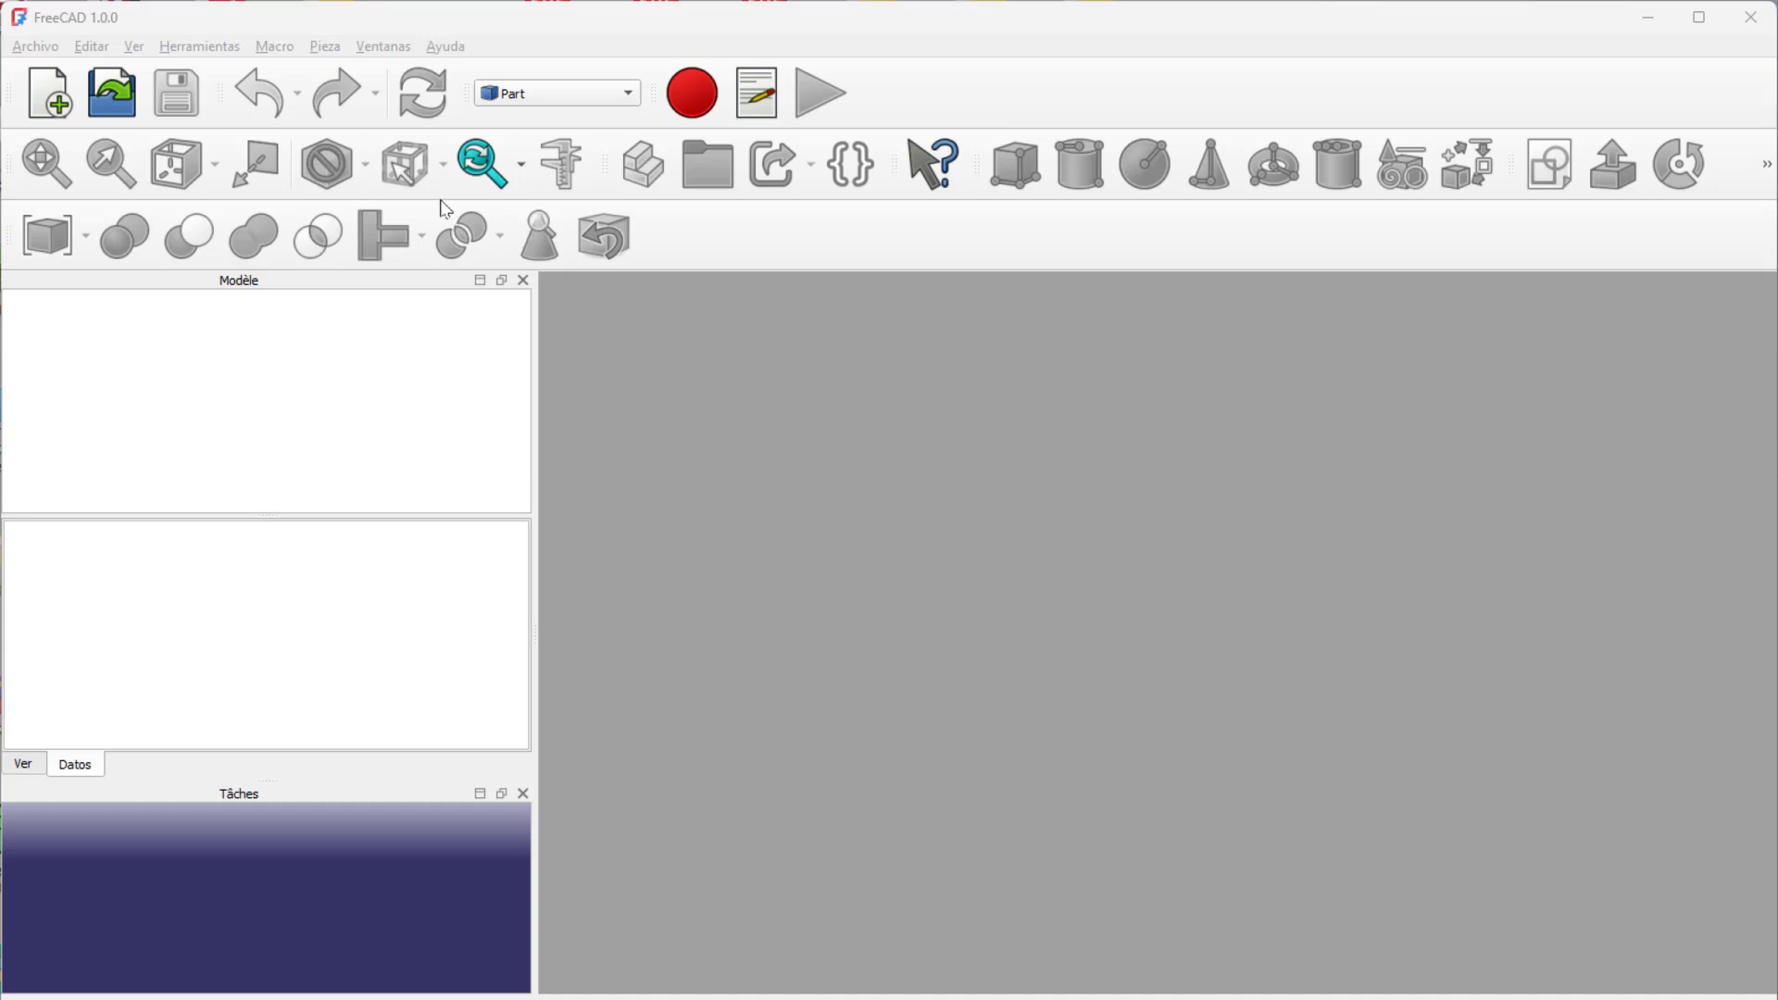
Step: Create a new document in the Part Design workbench and add a part containing a new body
click(48, 92)
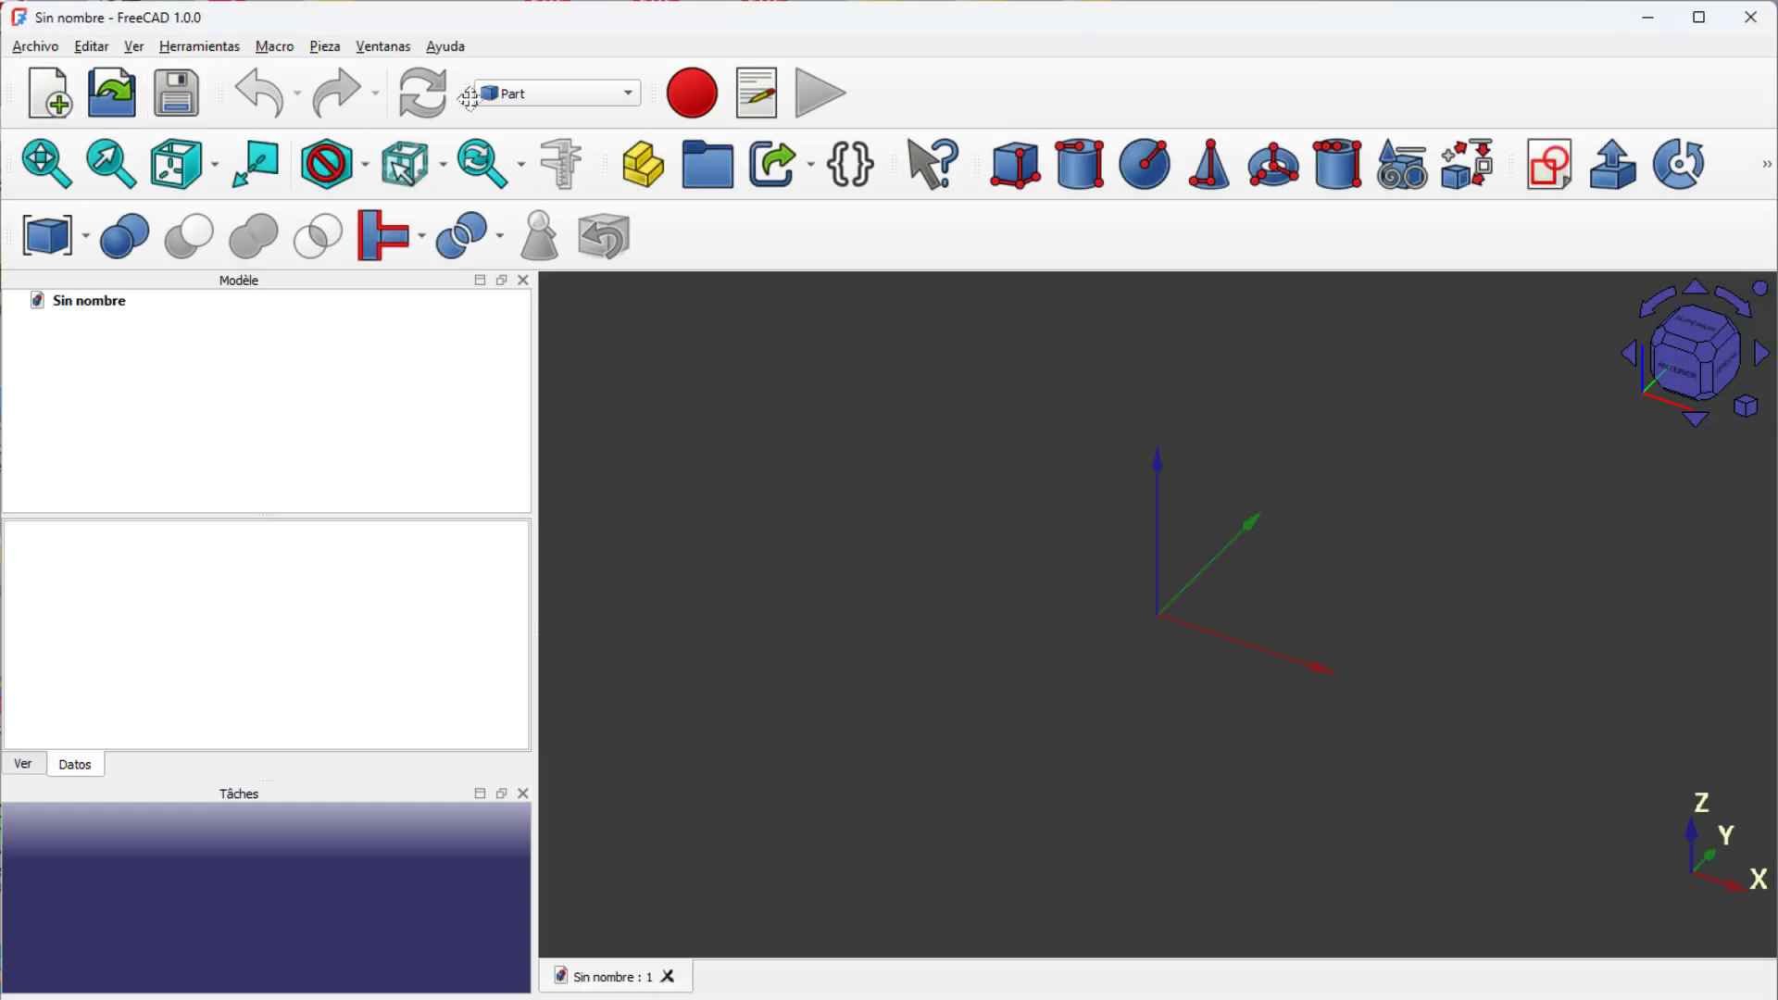
click(524, 95)
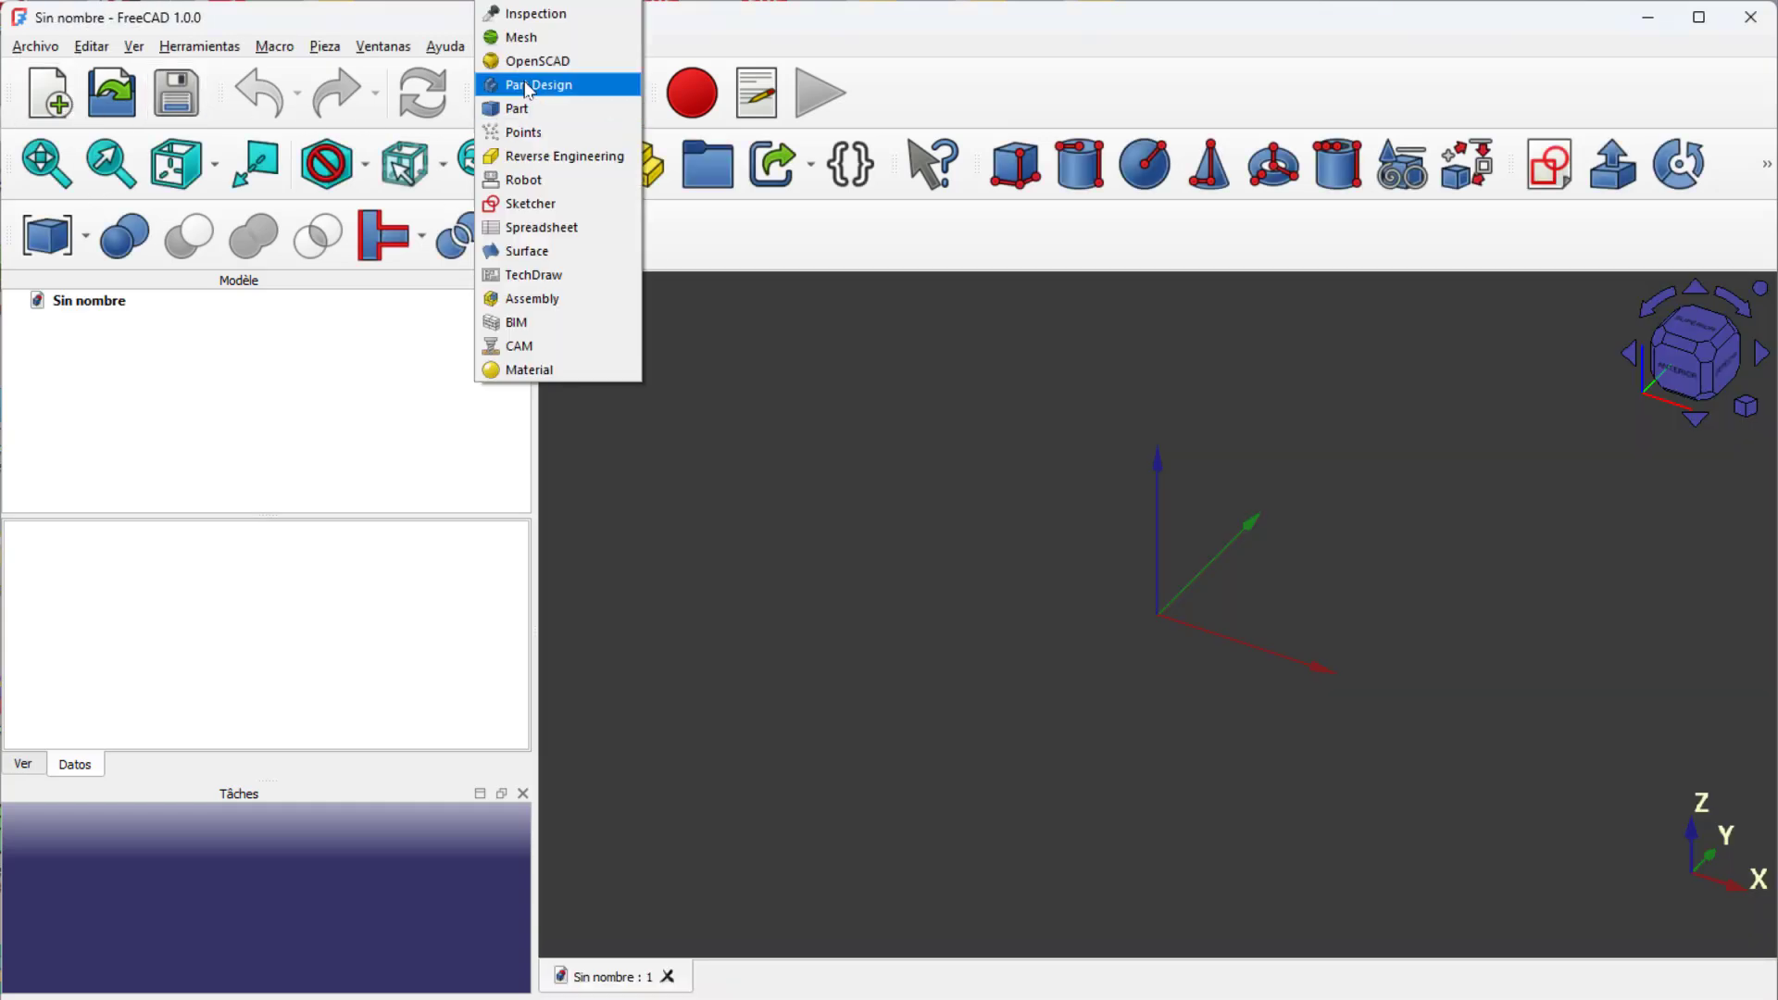
click(525, 86)
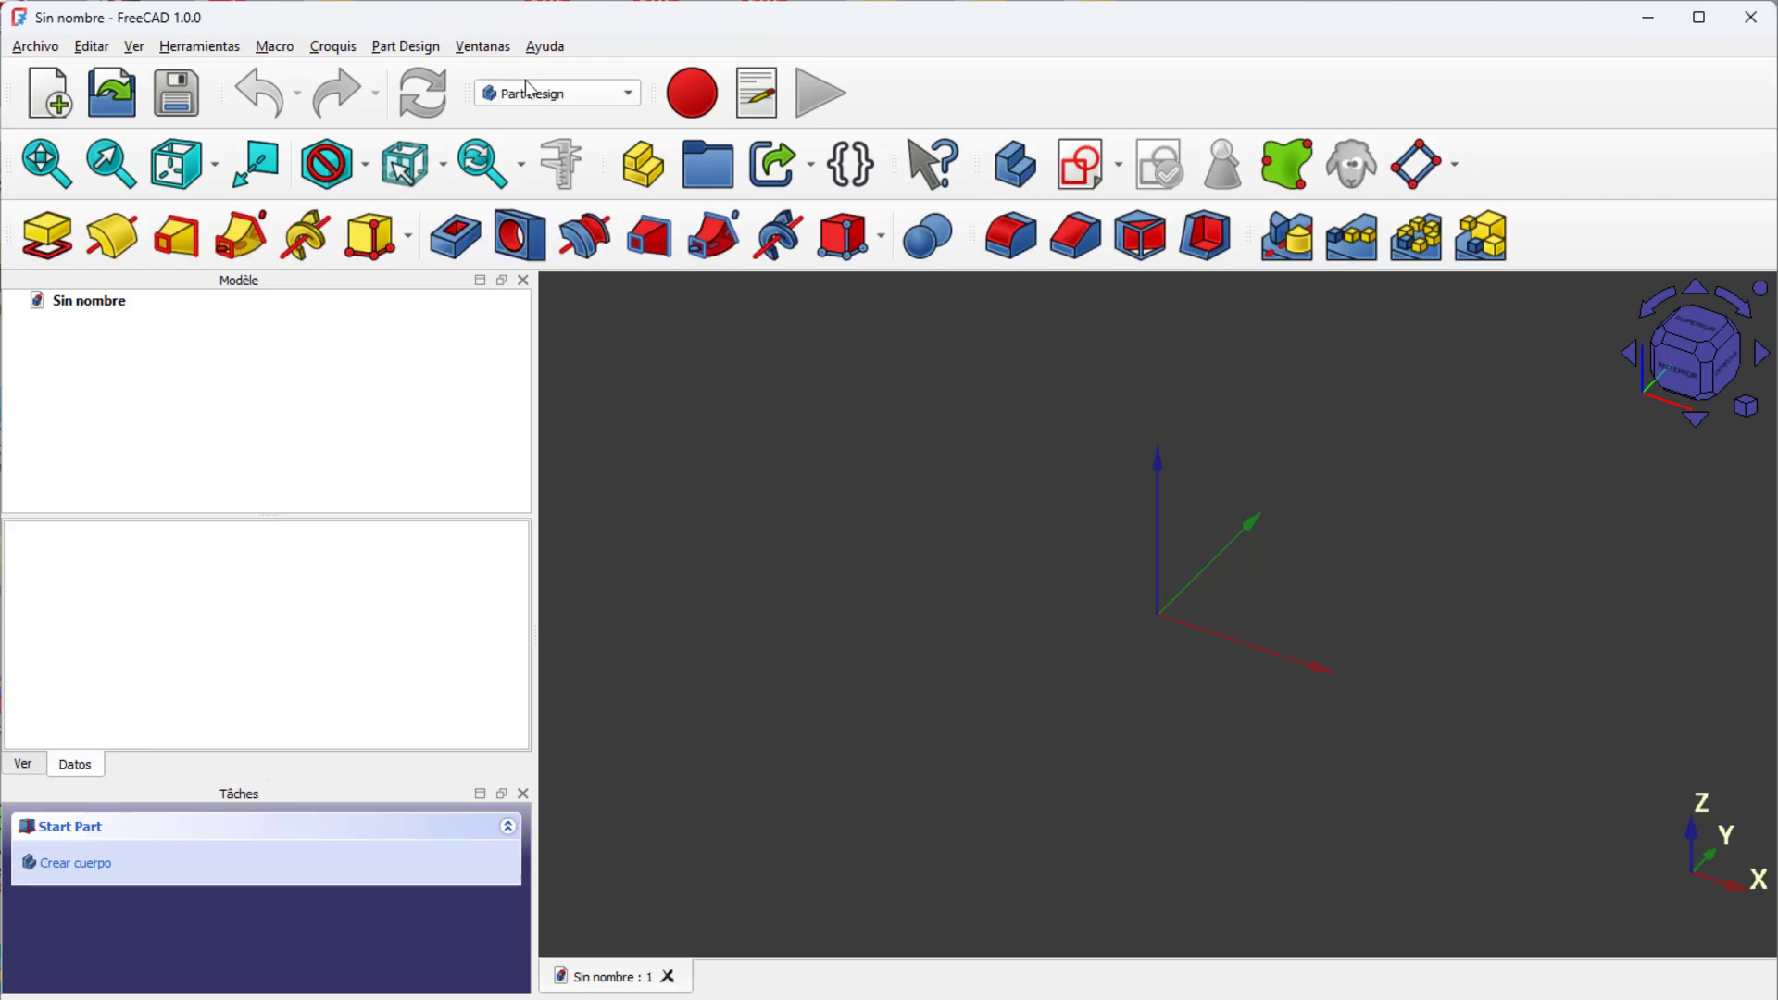
click(652, 173)
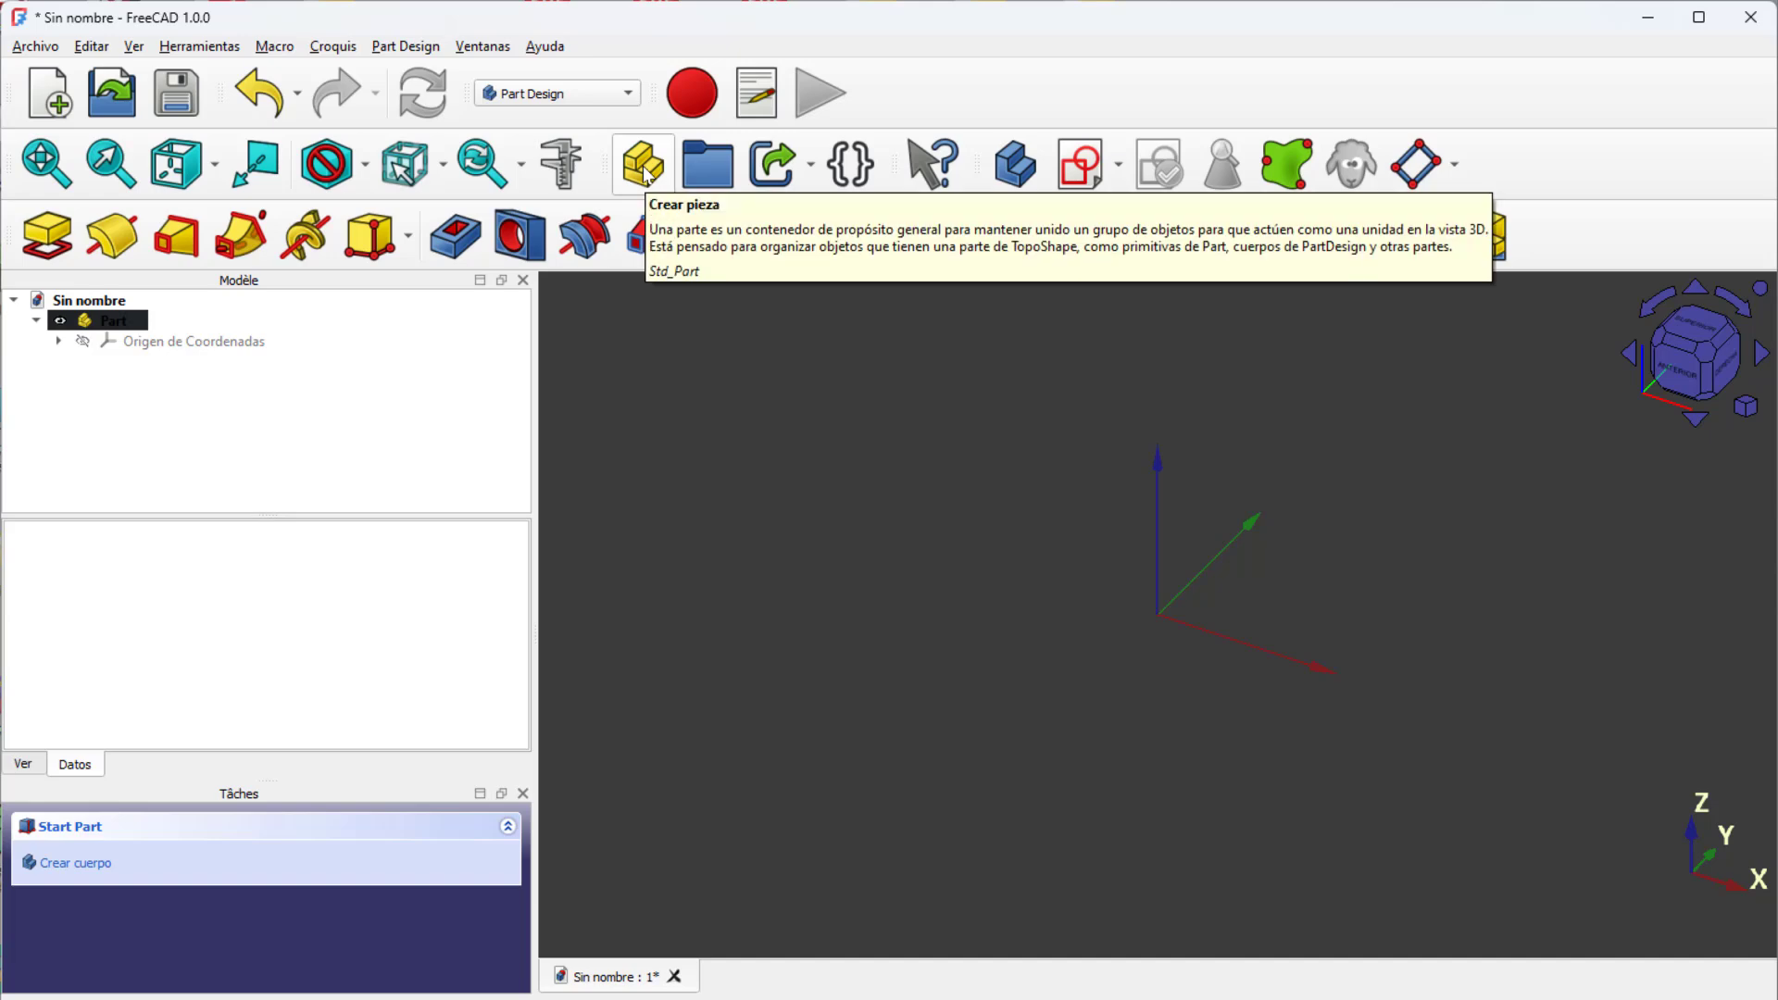
click(1013, 165)
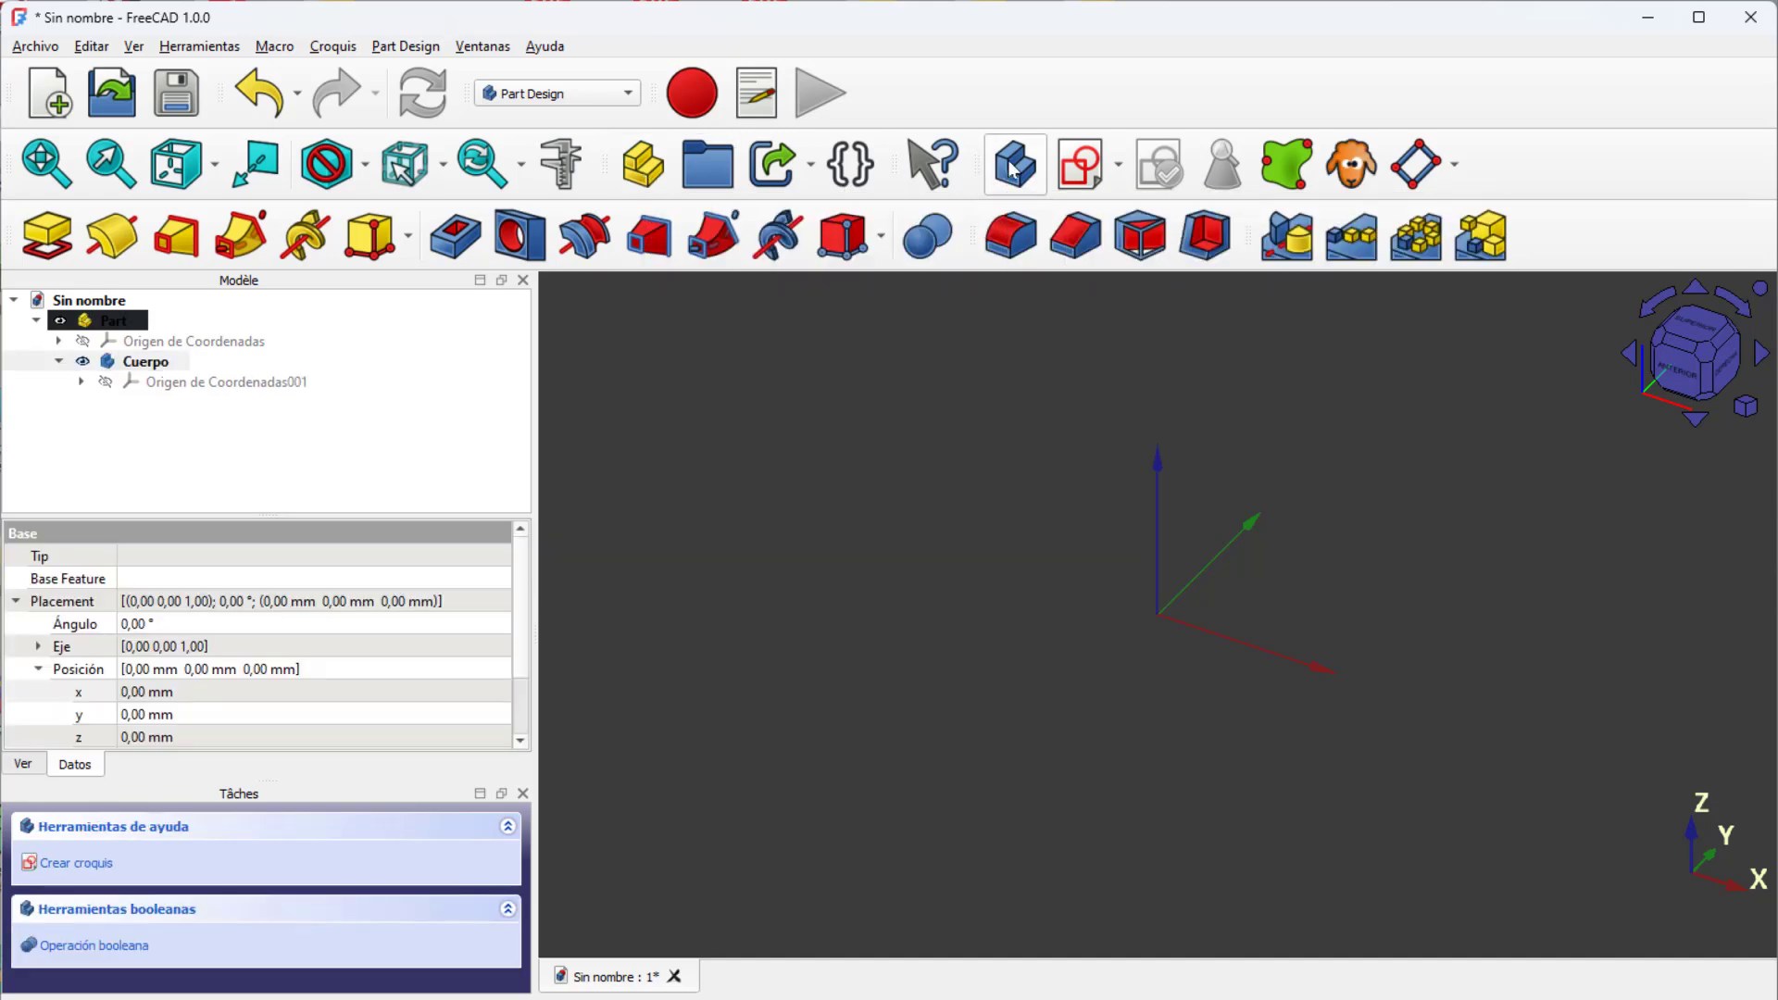
Step: Start a new sketch in the body on the XY base plane
click(1081, 166)
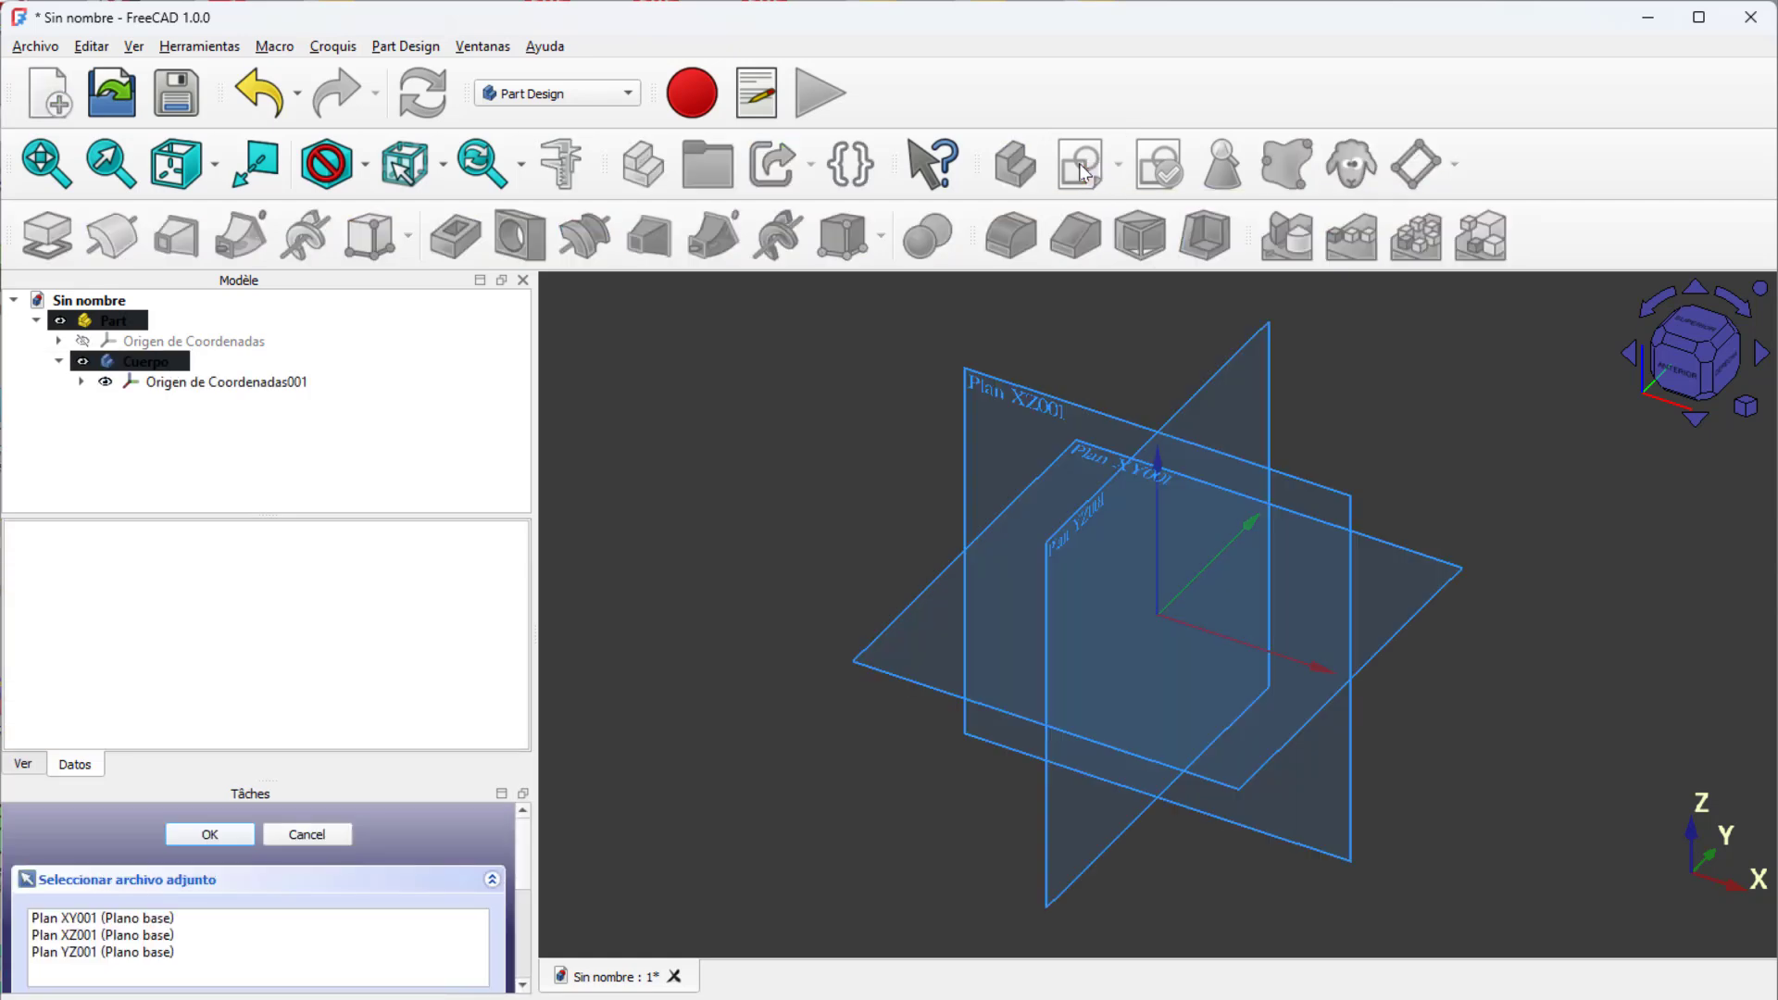
click(74, 919)
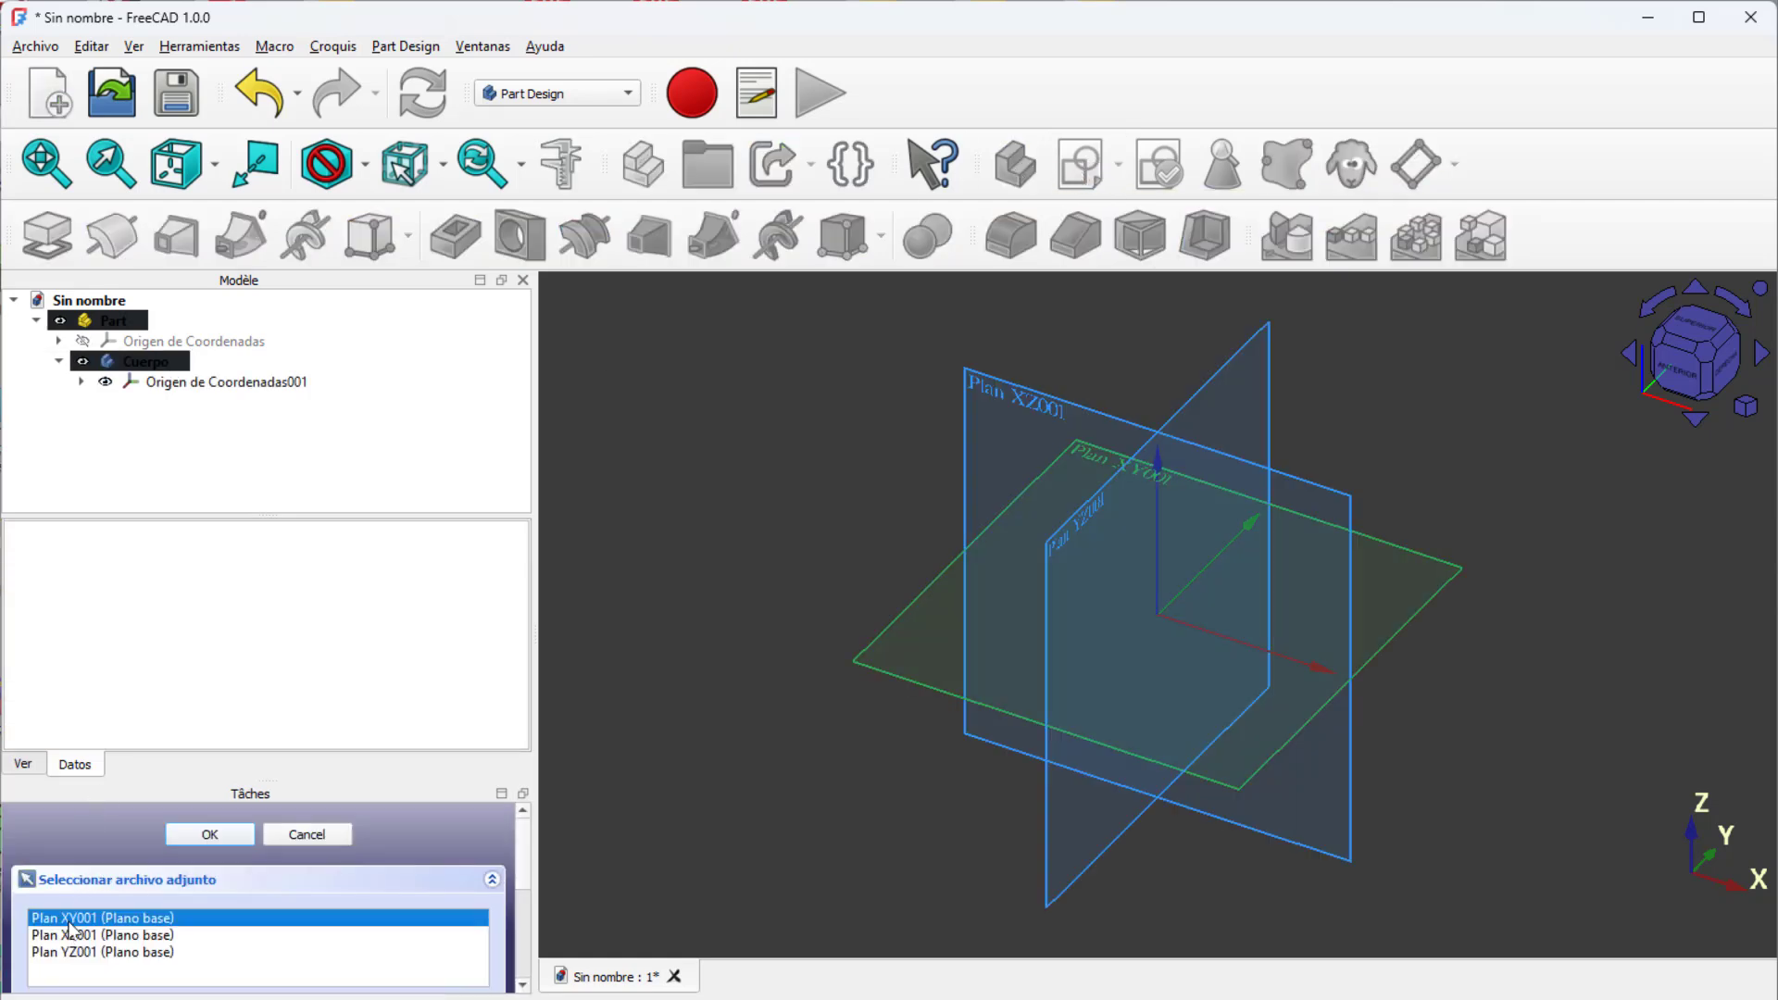
click(209, 834)
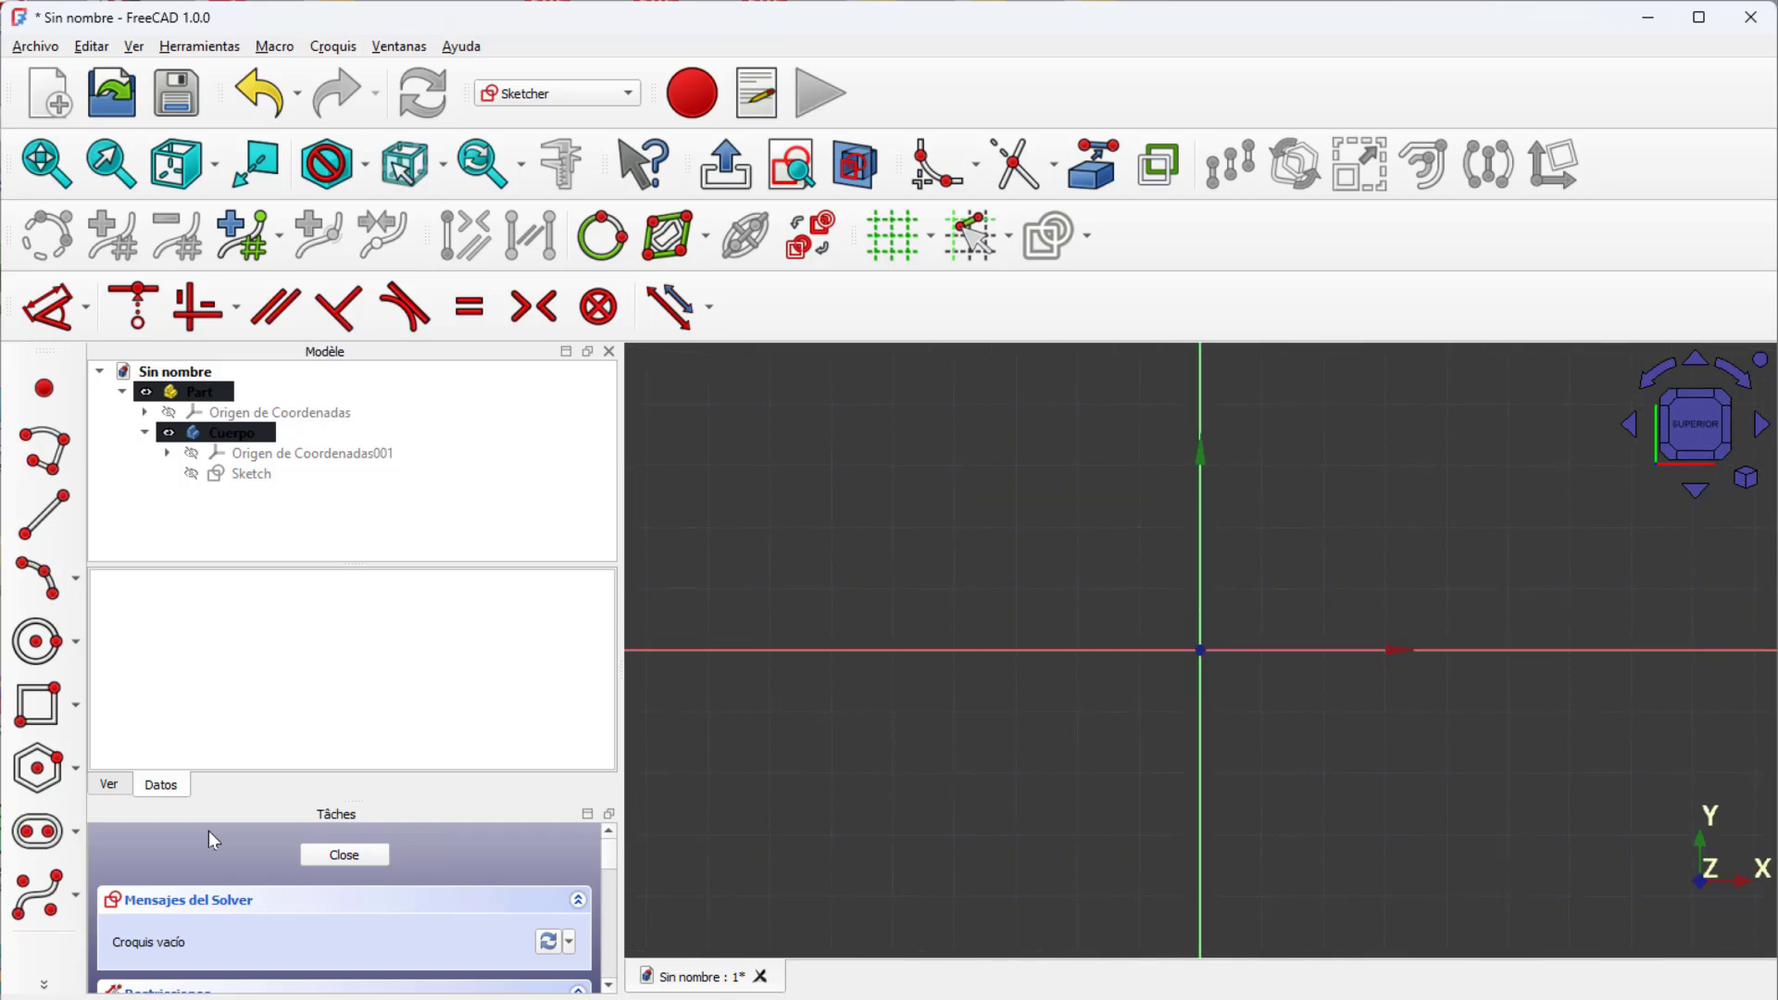
Step: Draw a degree-3 control-point B-spline from the origin through about (-20, 20), (-40, 0) and (-40, -20) to (0, -40) mm
click(33, 895)
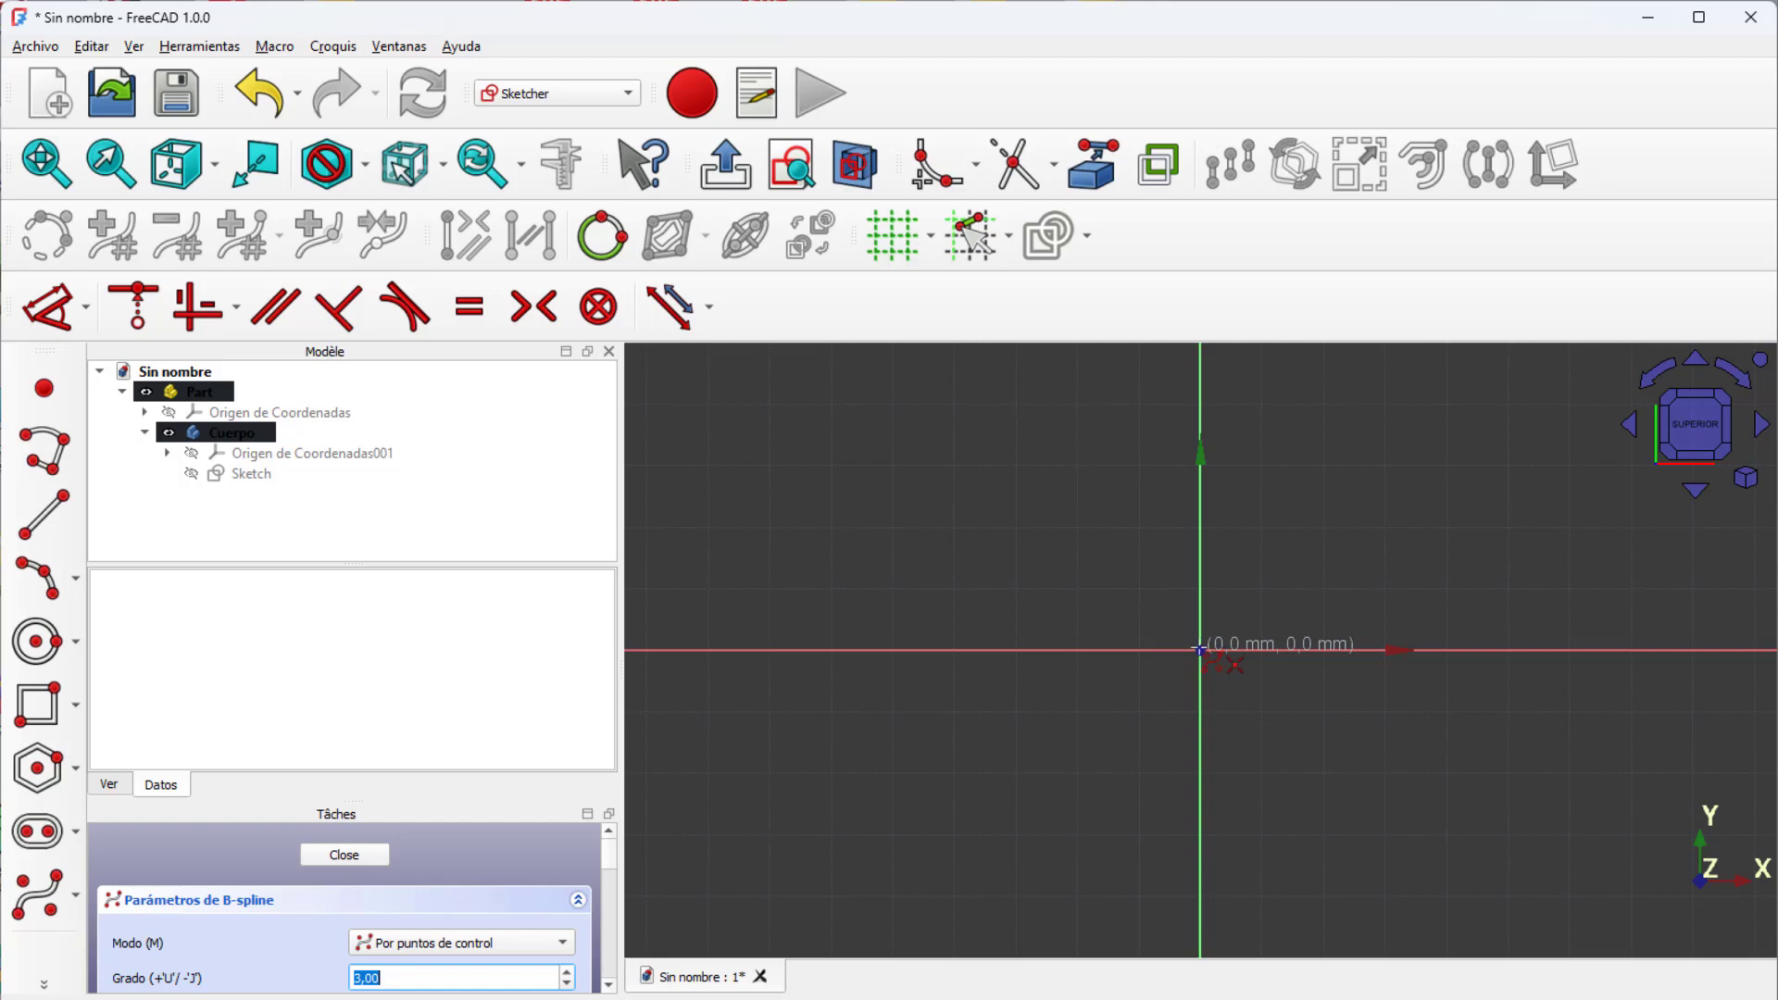
click(1200, 651)
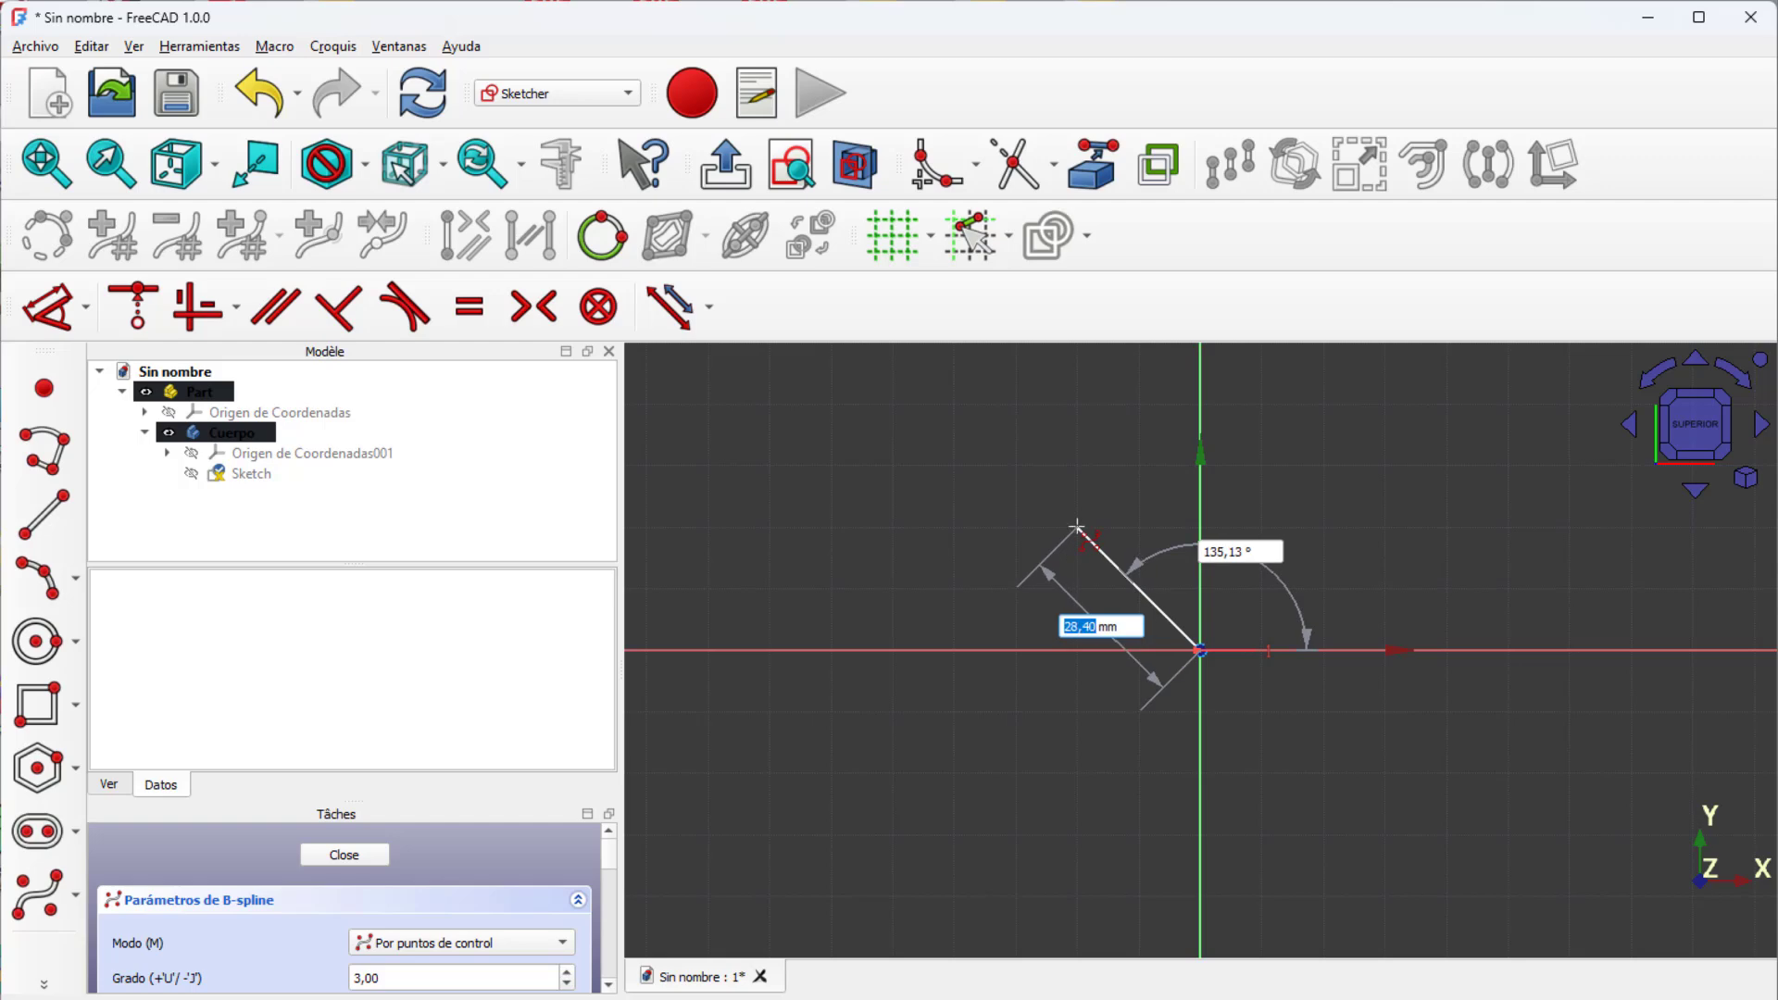
click(1075, 526)
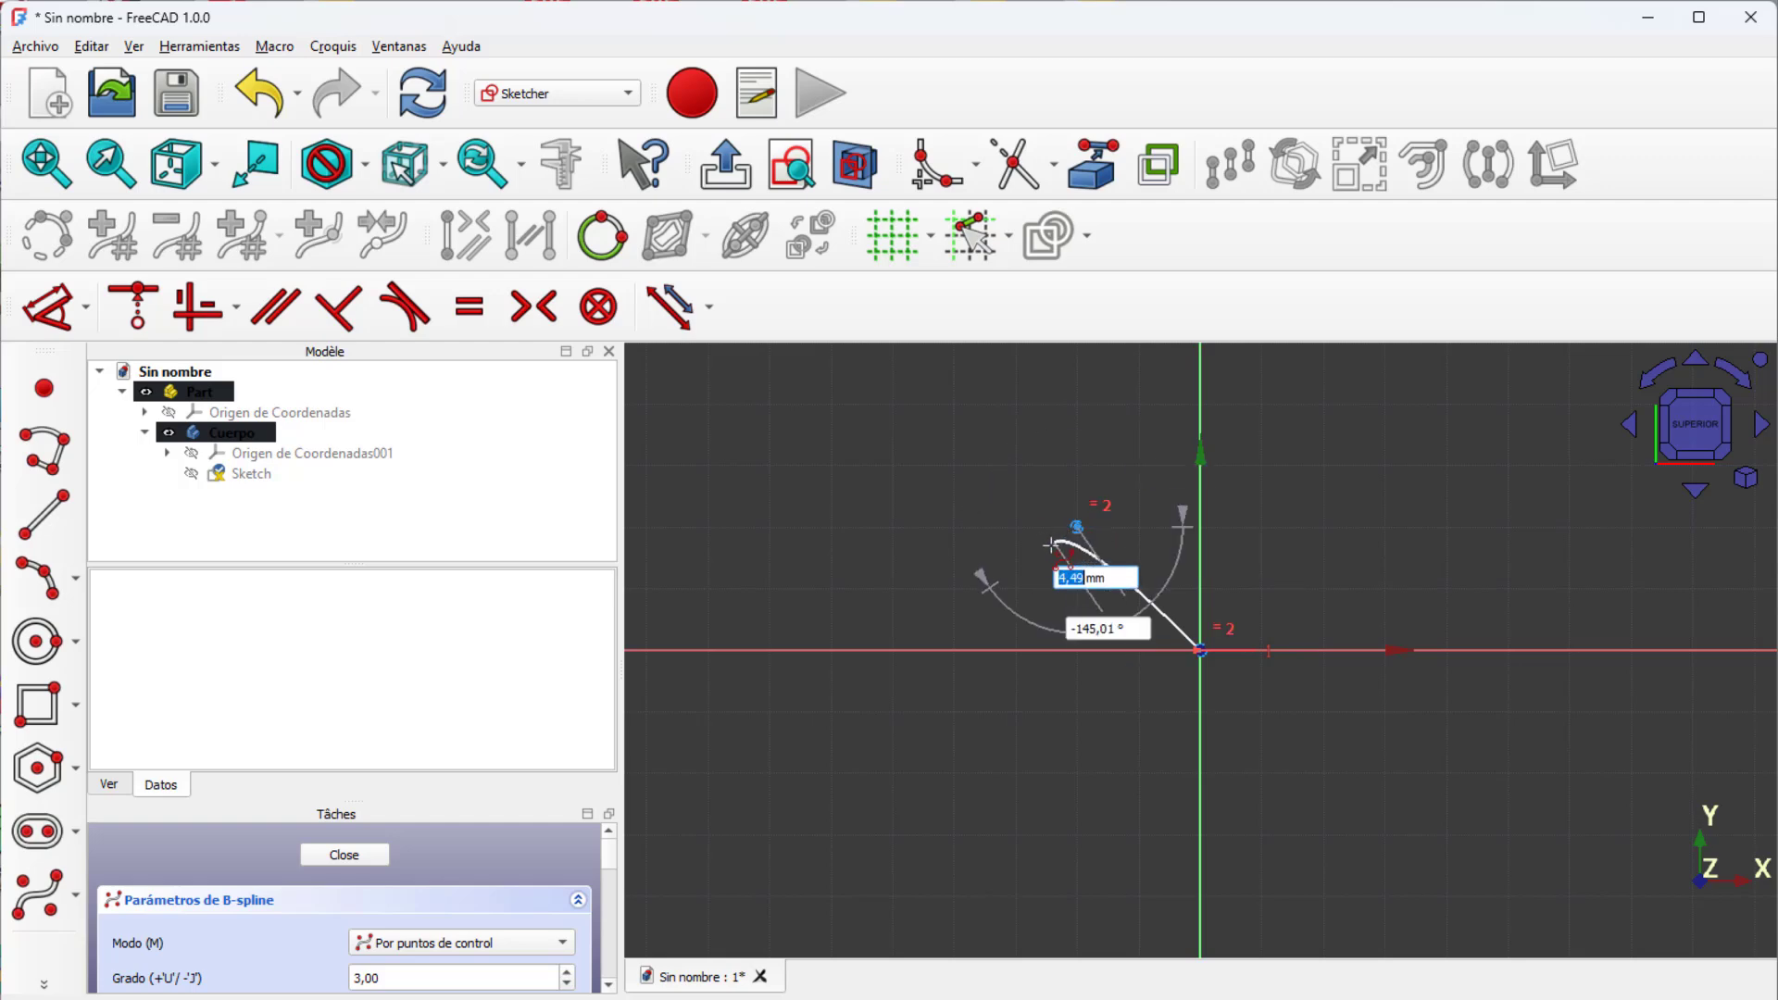
click(957, 651)
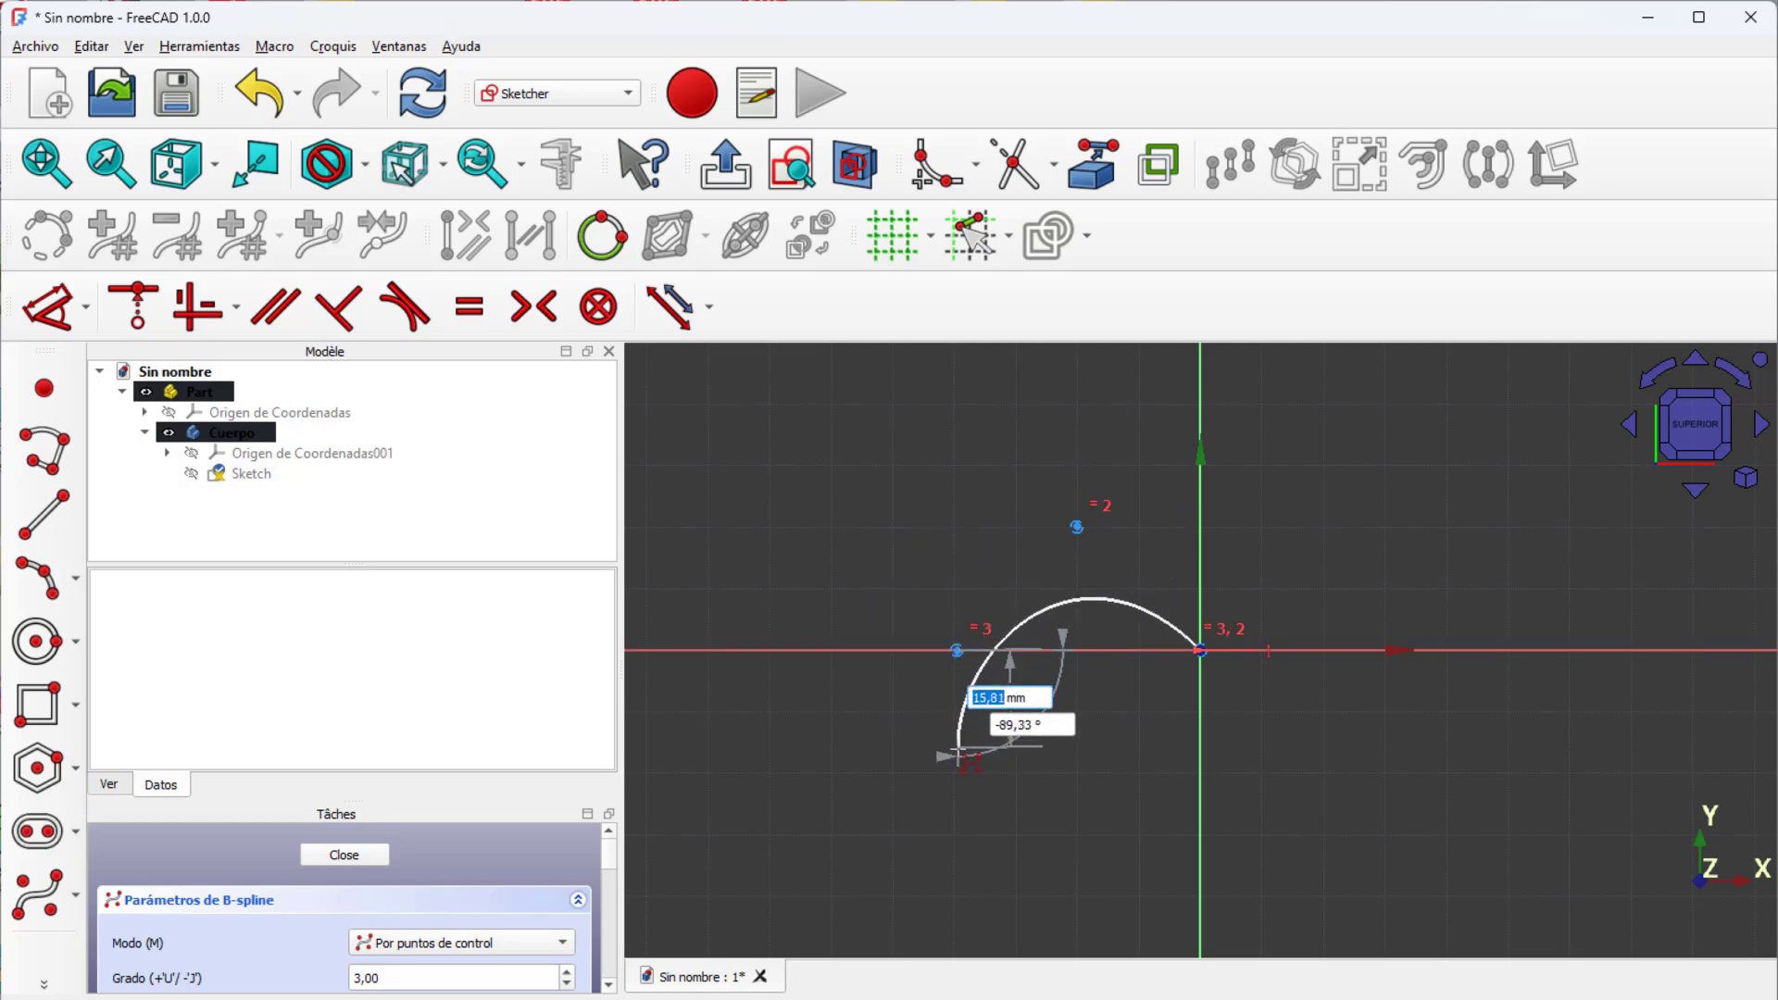
click(952, 770)
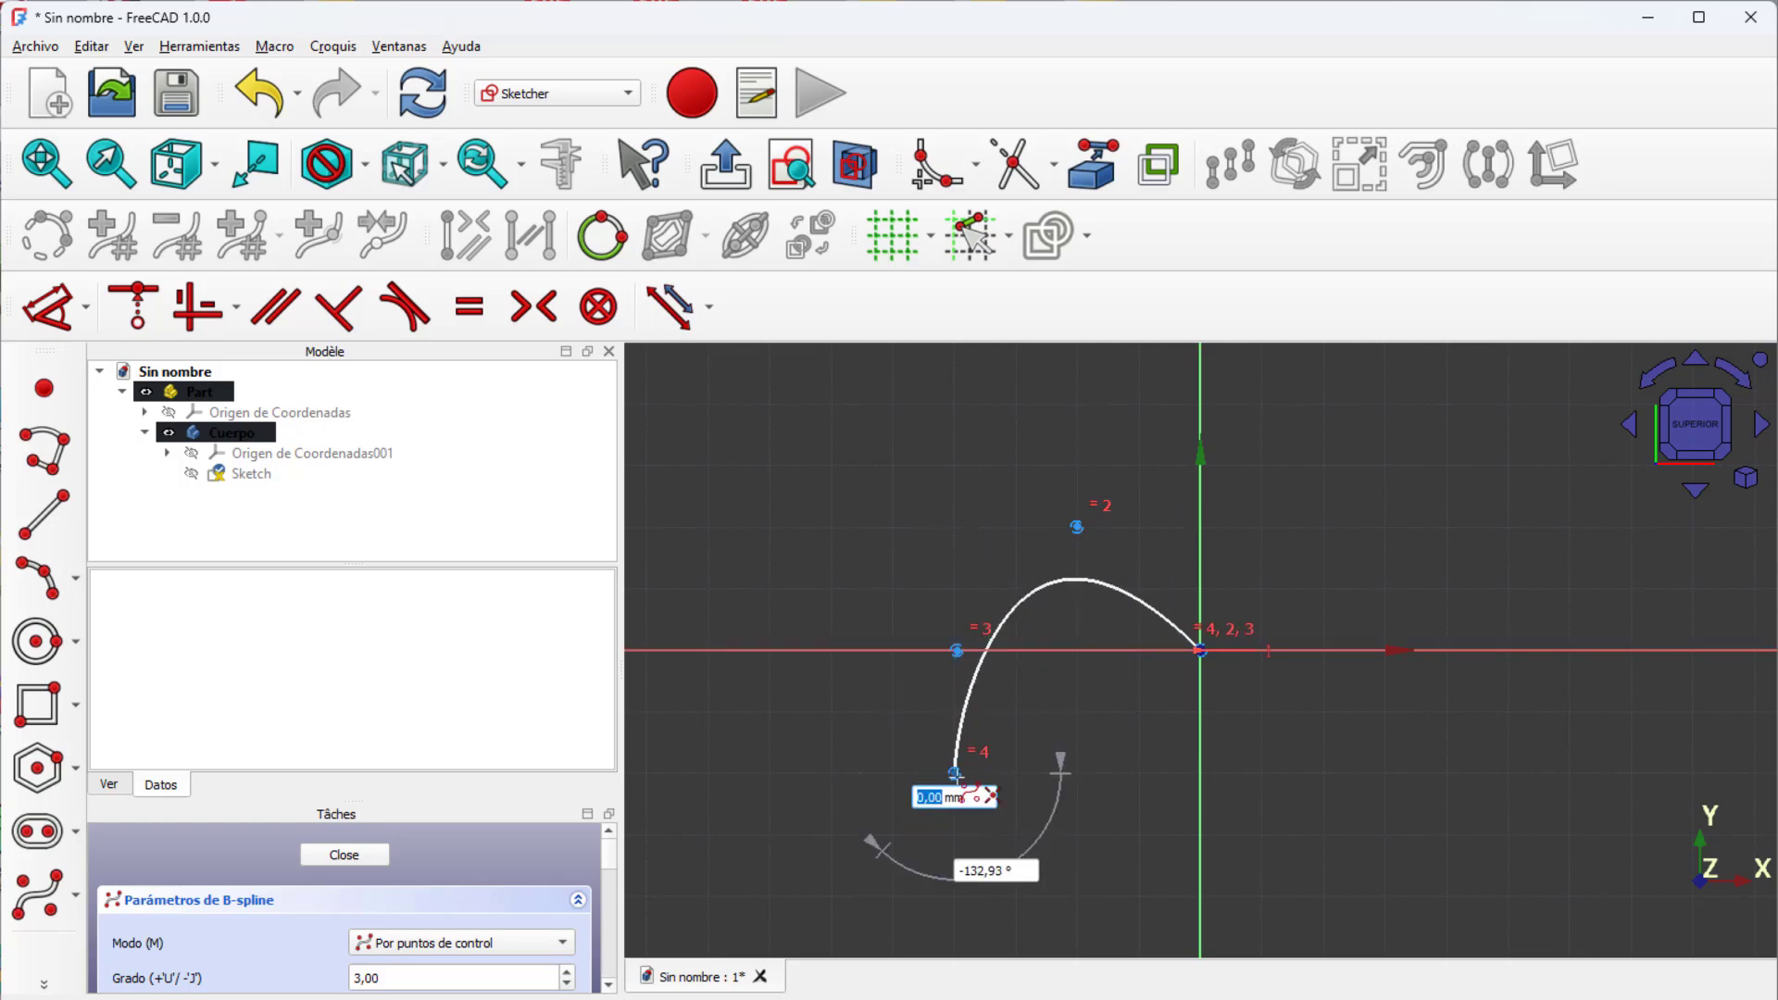
click(1200, 895)
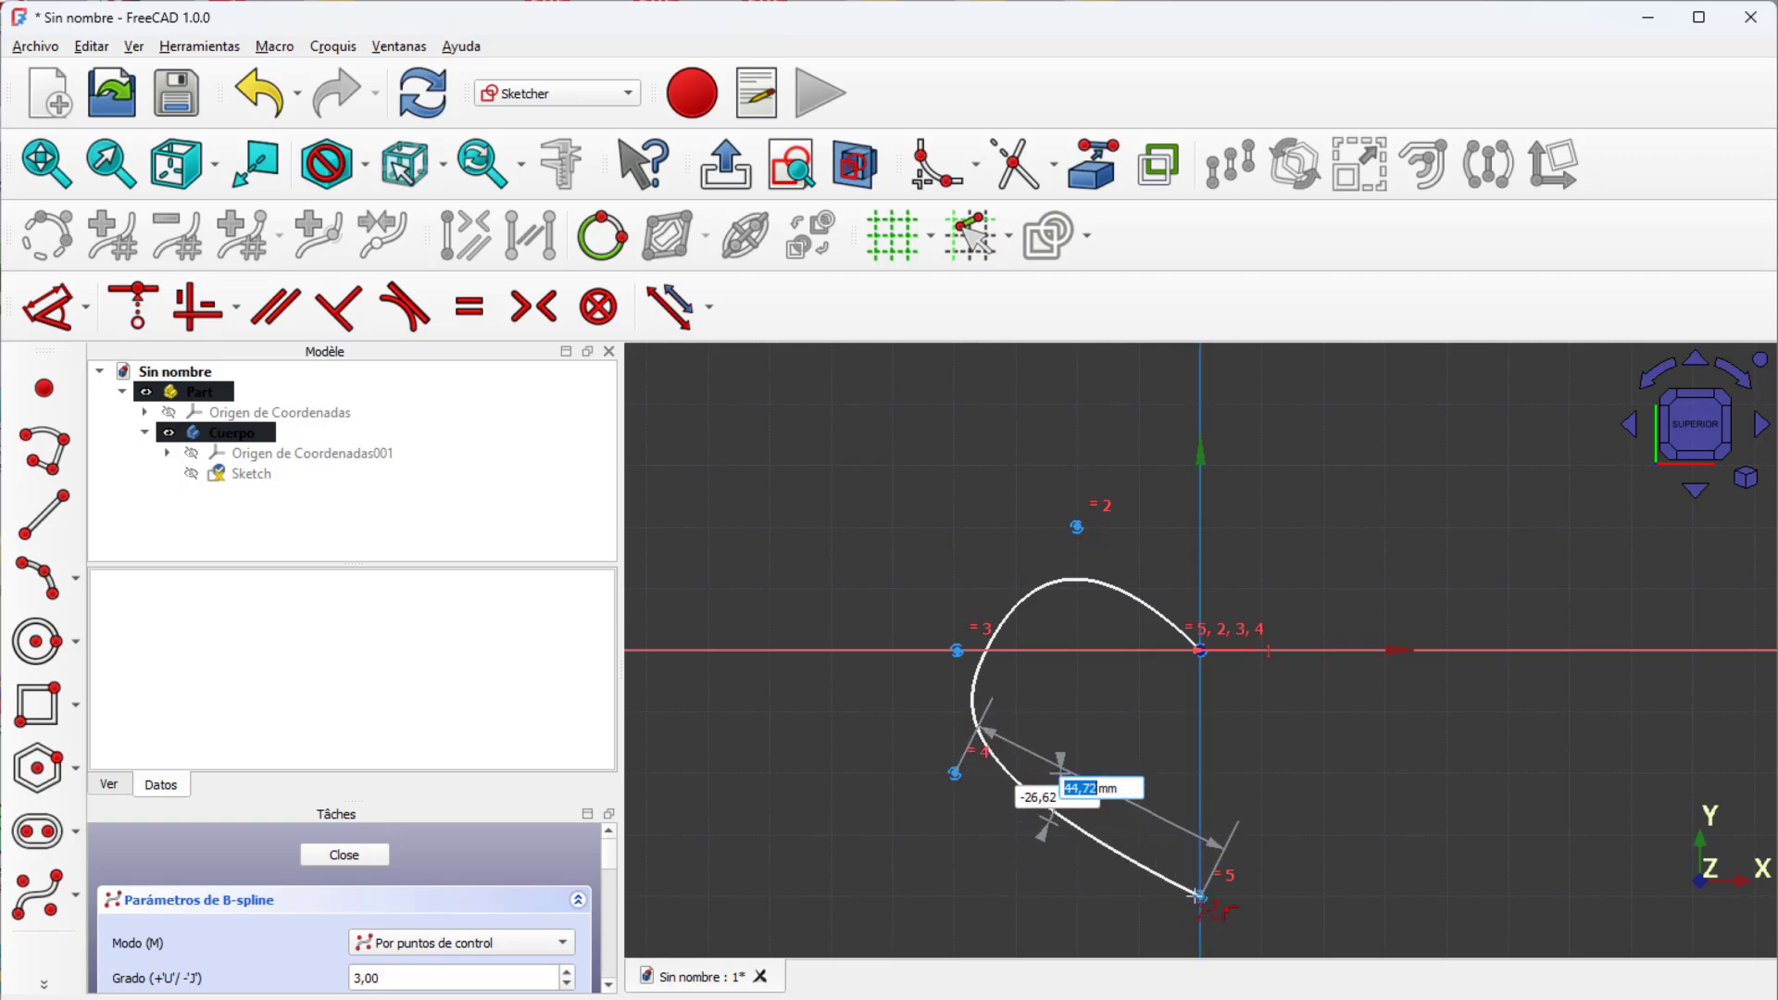
click(1200, 896)
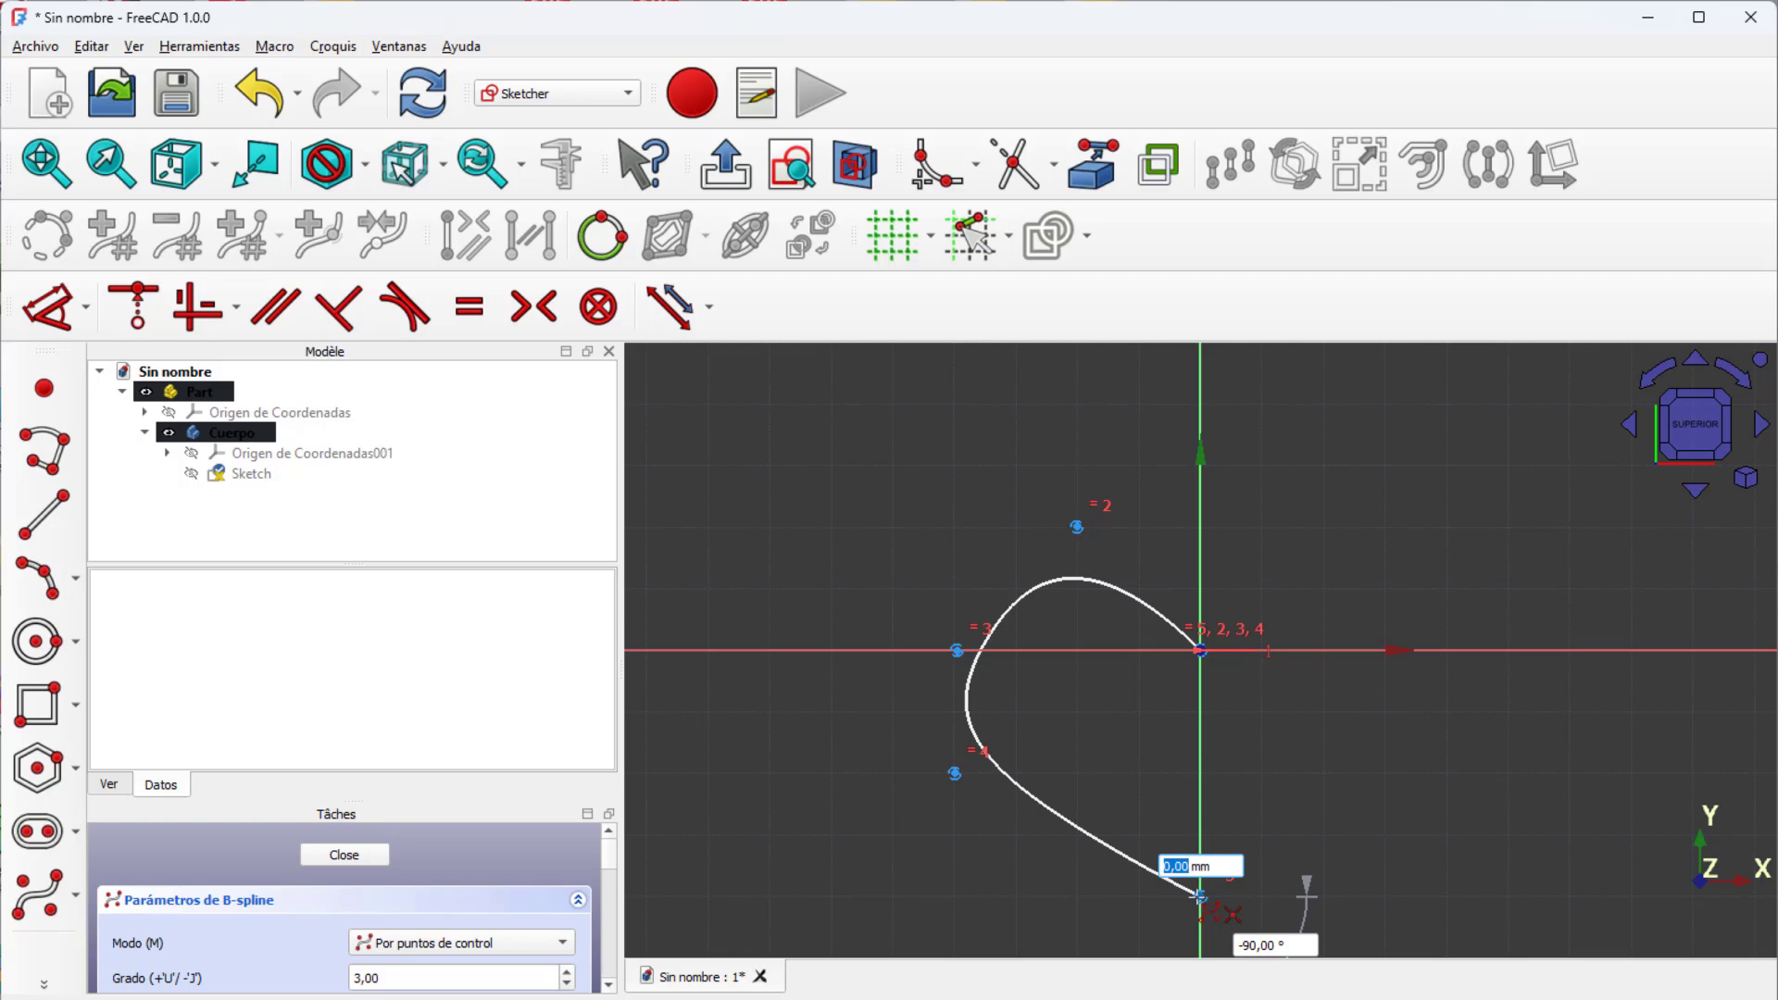
right_click(1200, 895)
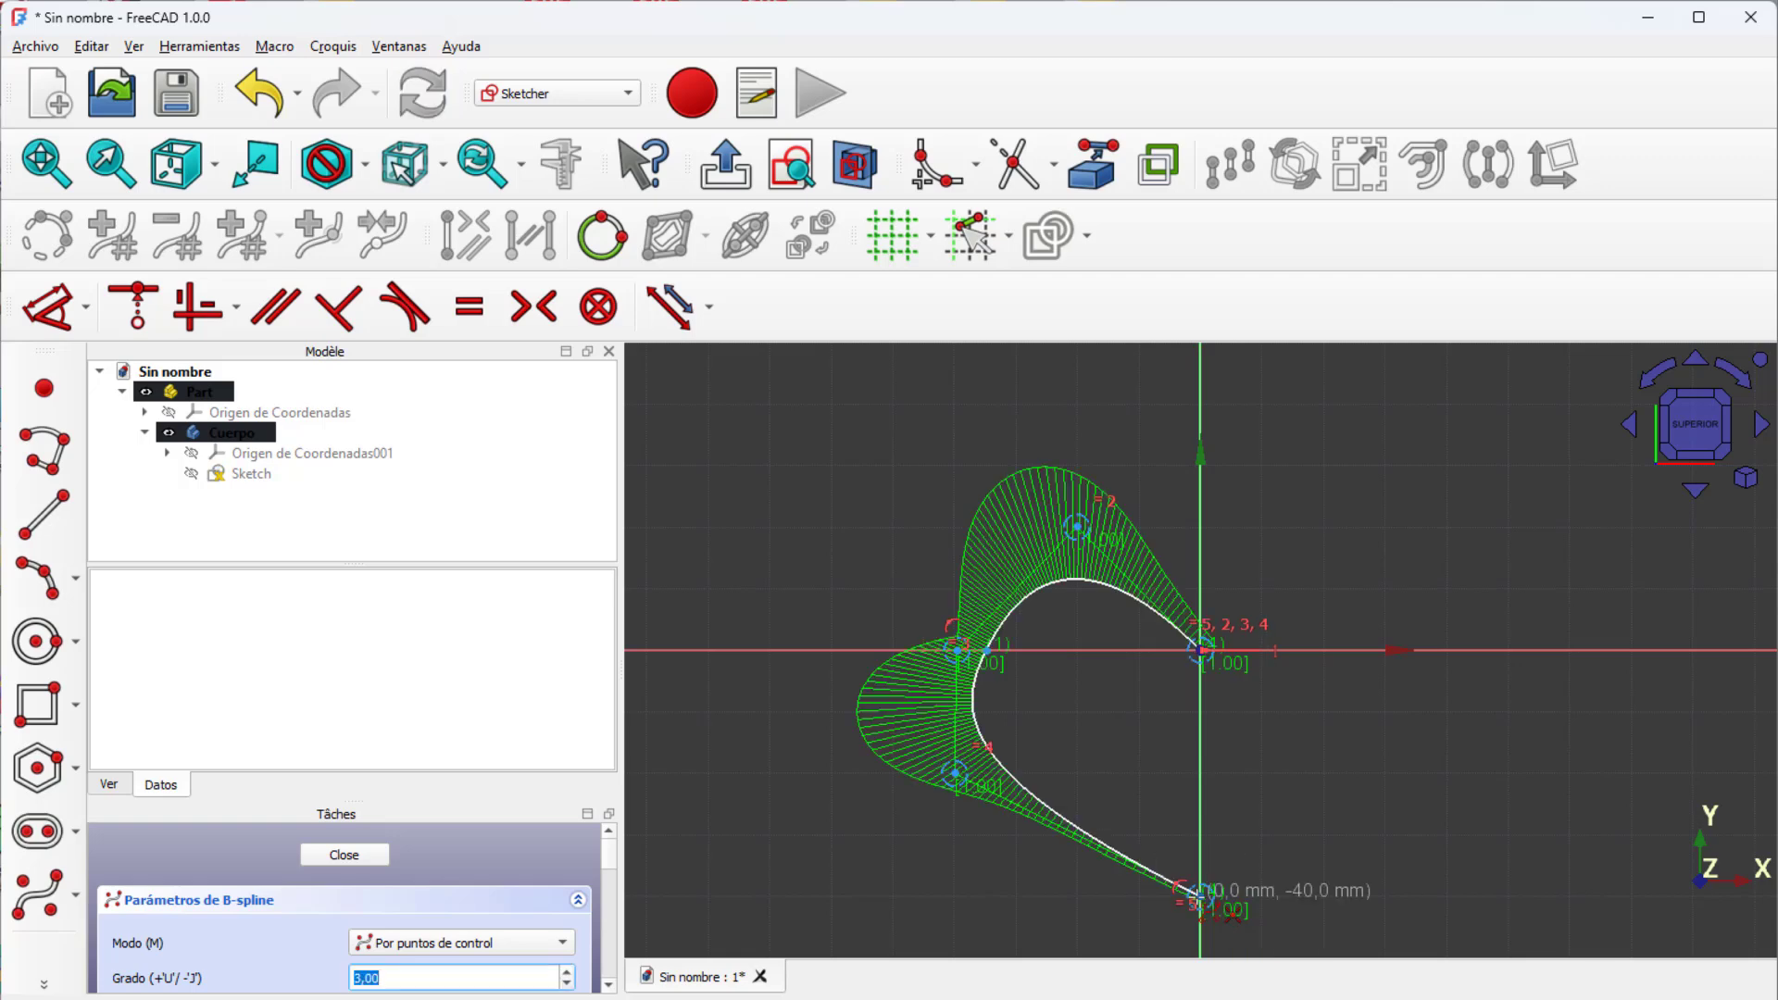
right_click(1201, 902)
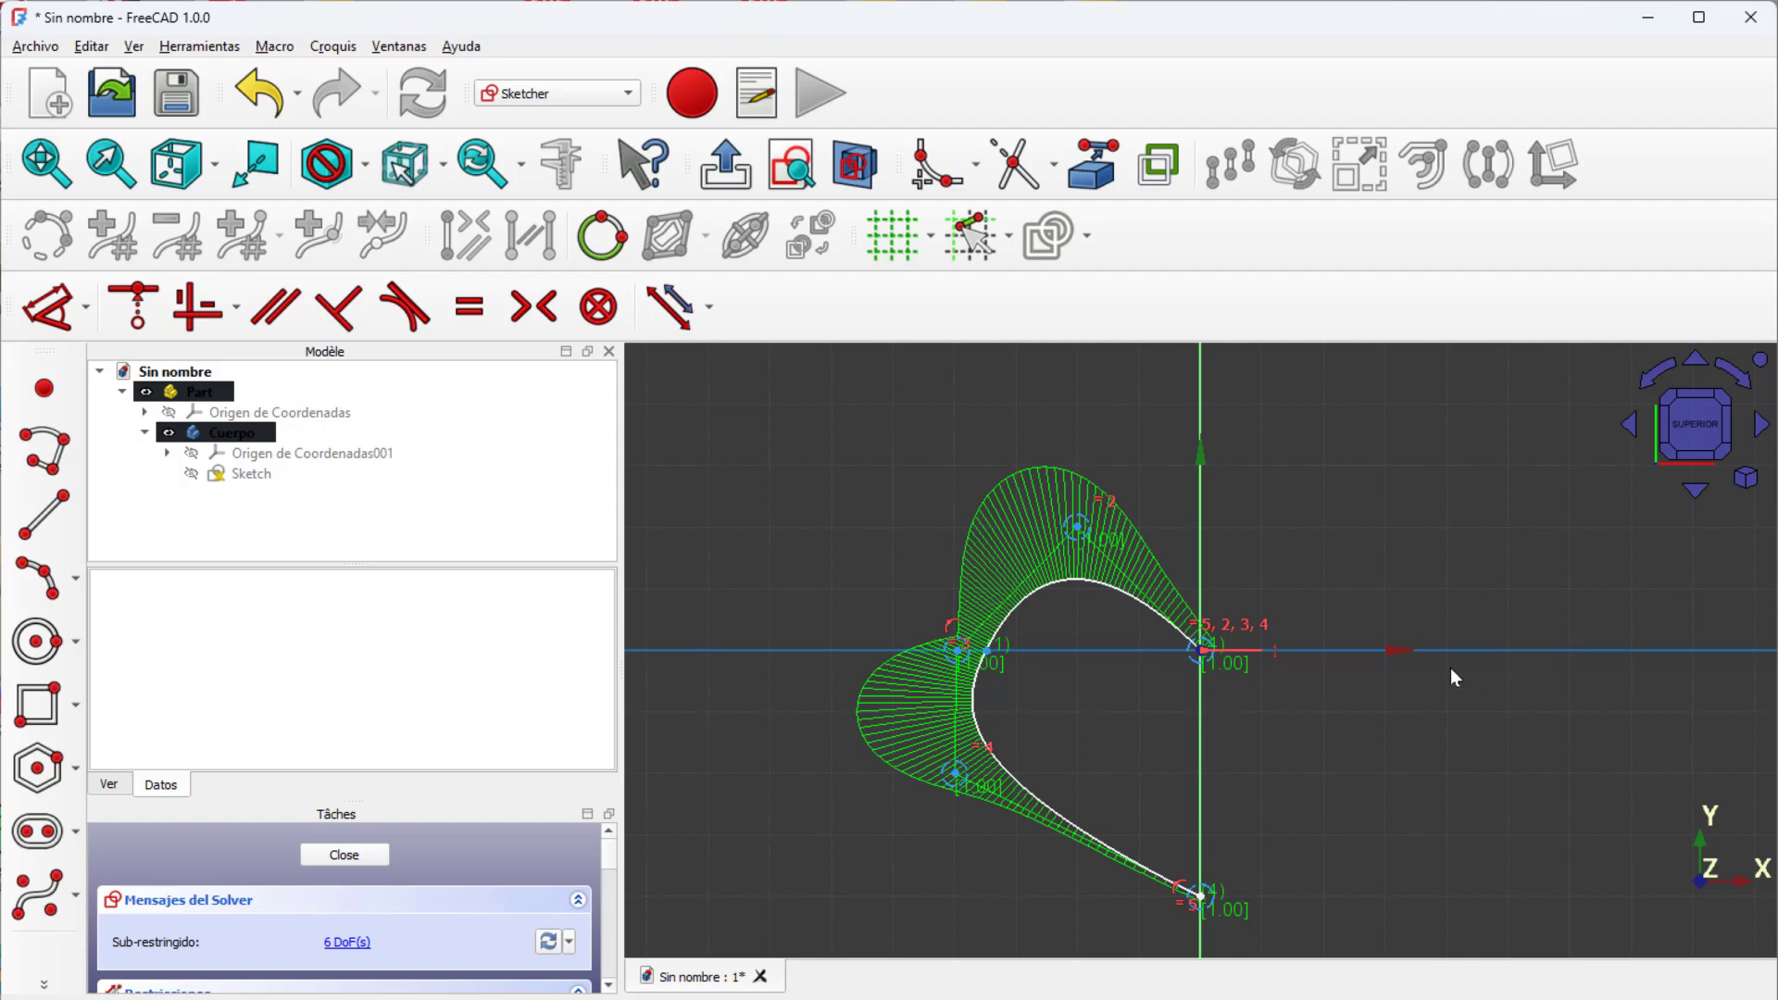
right_click(1314, 488)
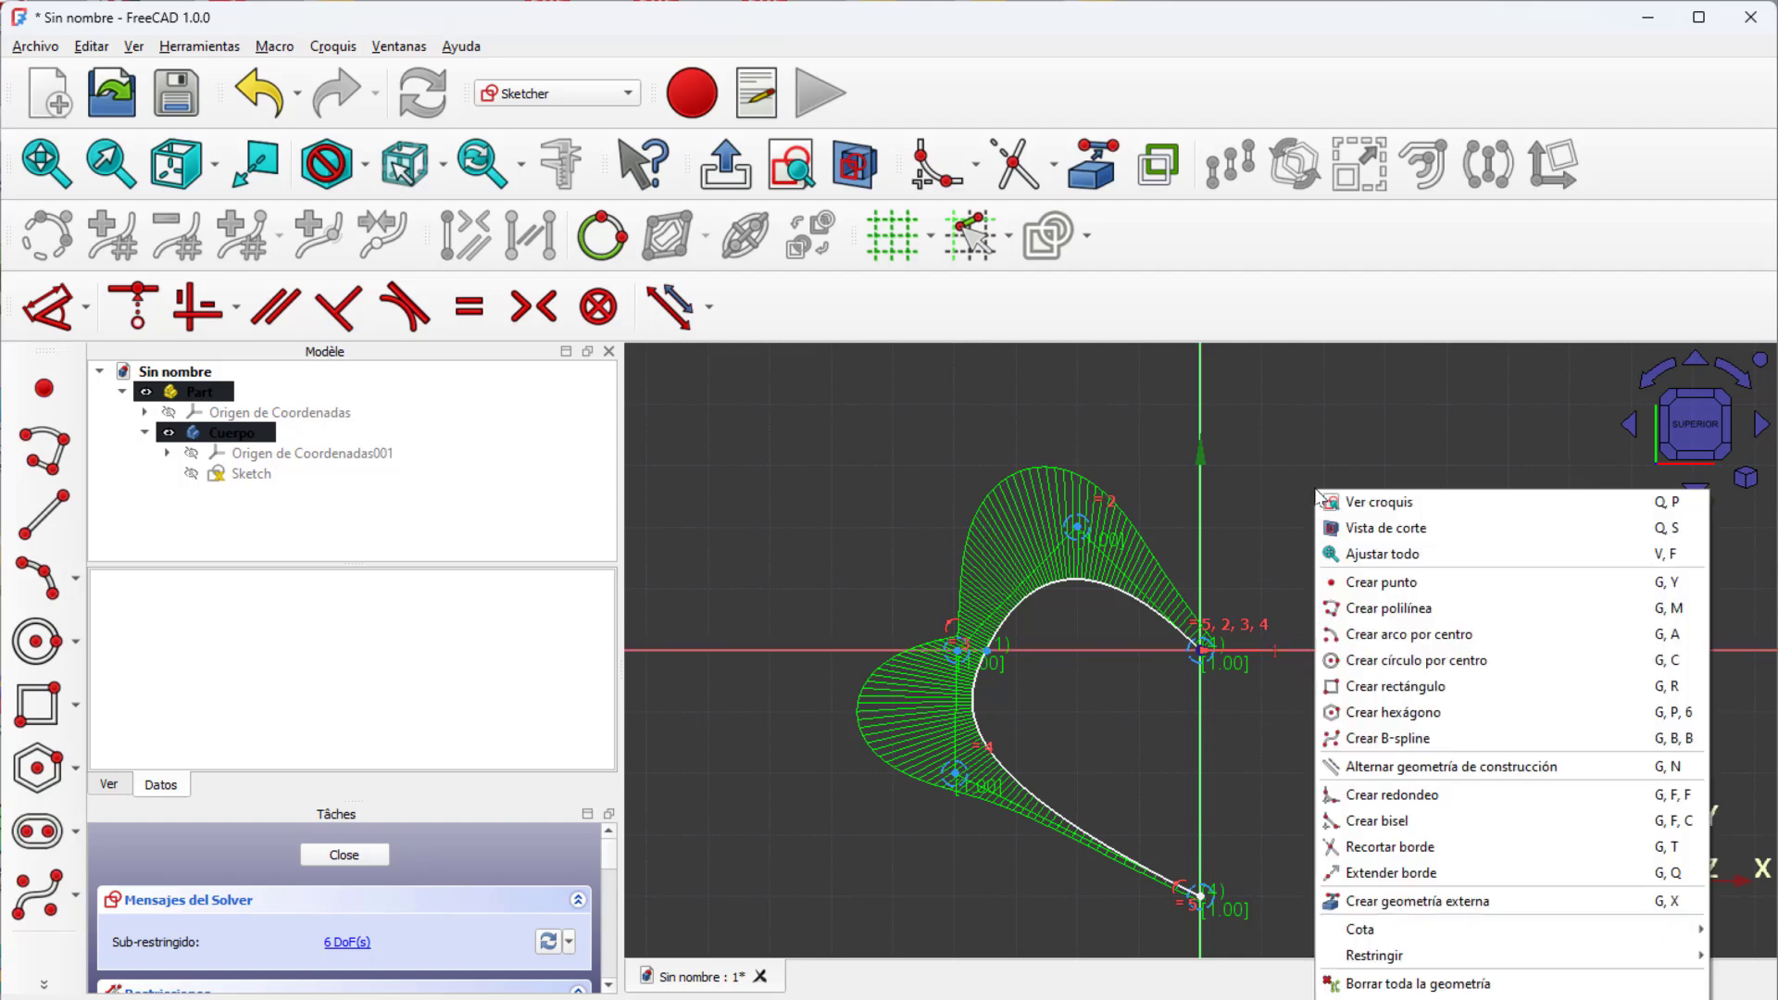
click(1306, 425)
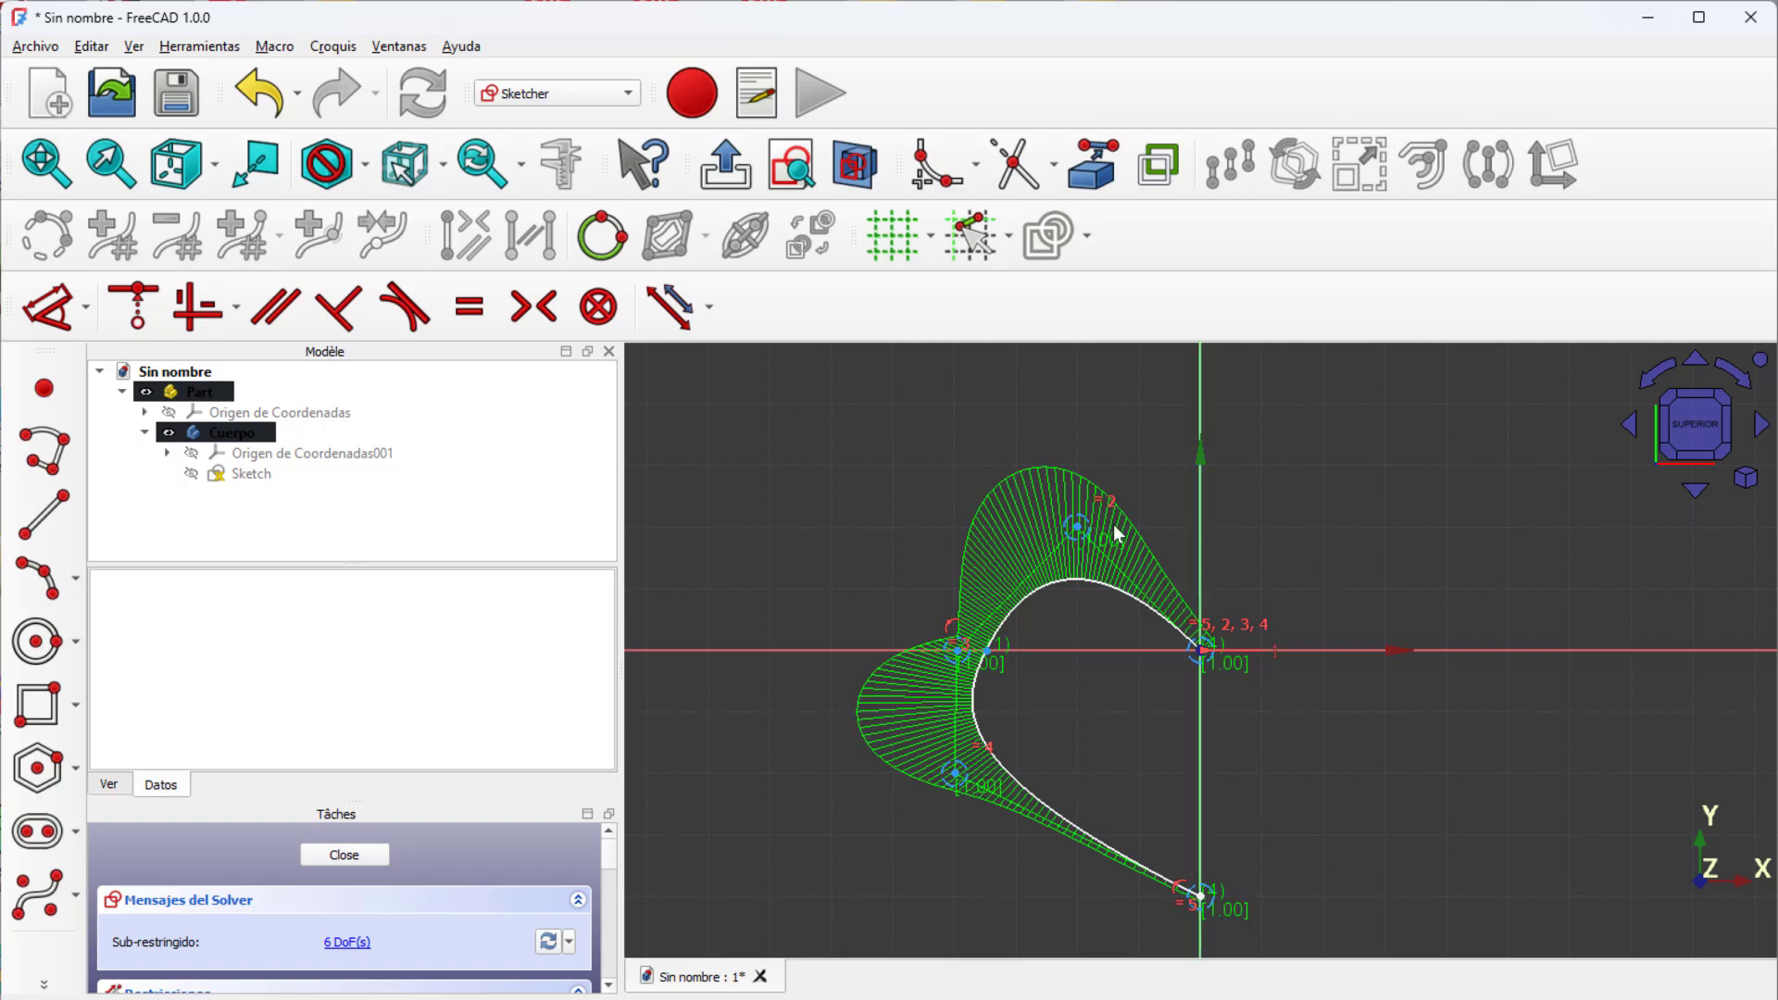
Step: Reshape the B-spline into a half-heart by moving its control points inward or outward and raising its lower end point along the vertical axis
mouse_move(1082, 530)
mouse_down()
mouse_move(1082, 559)
mouse_move(1087, 520)
mouse_up()
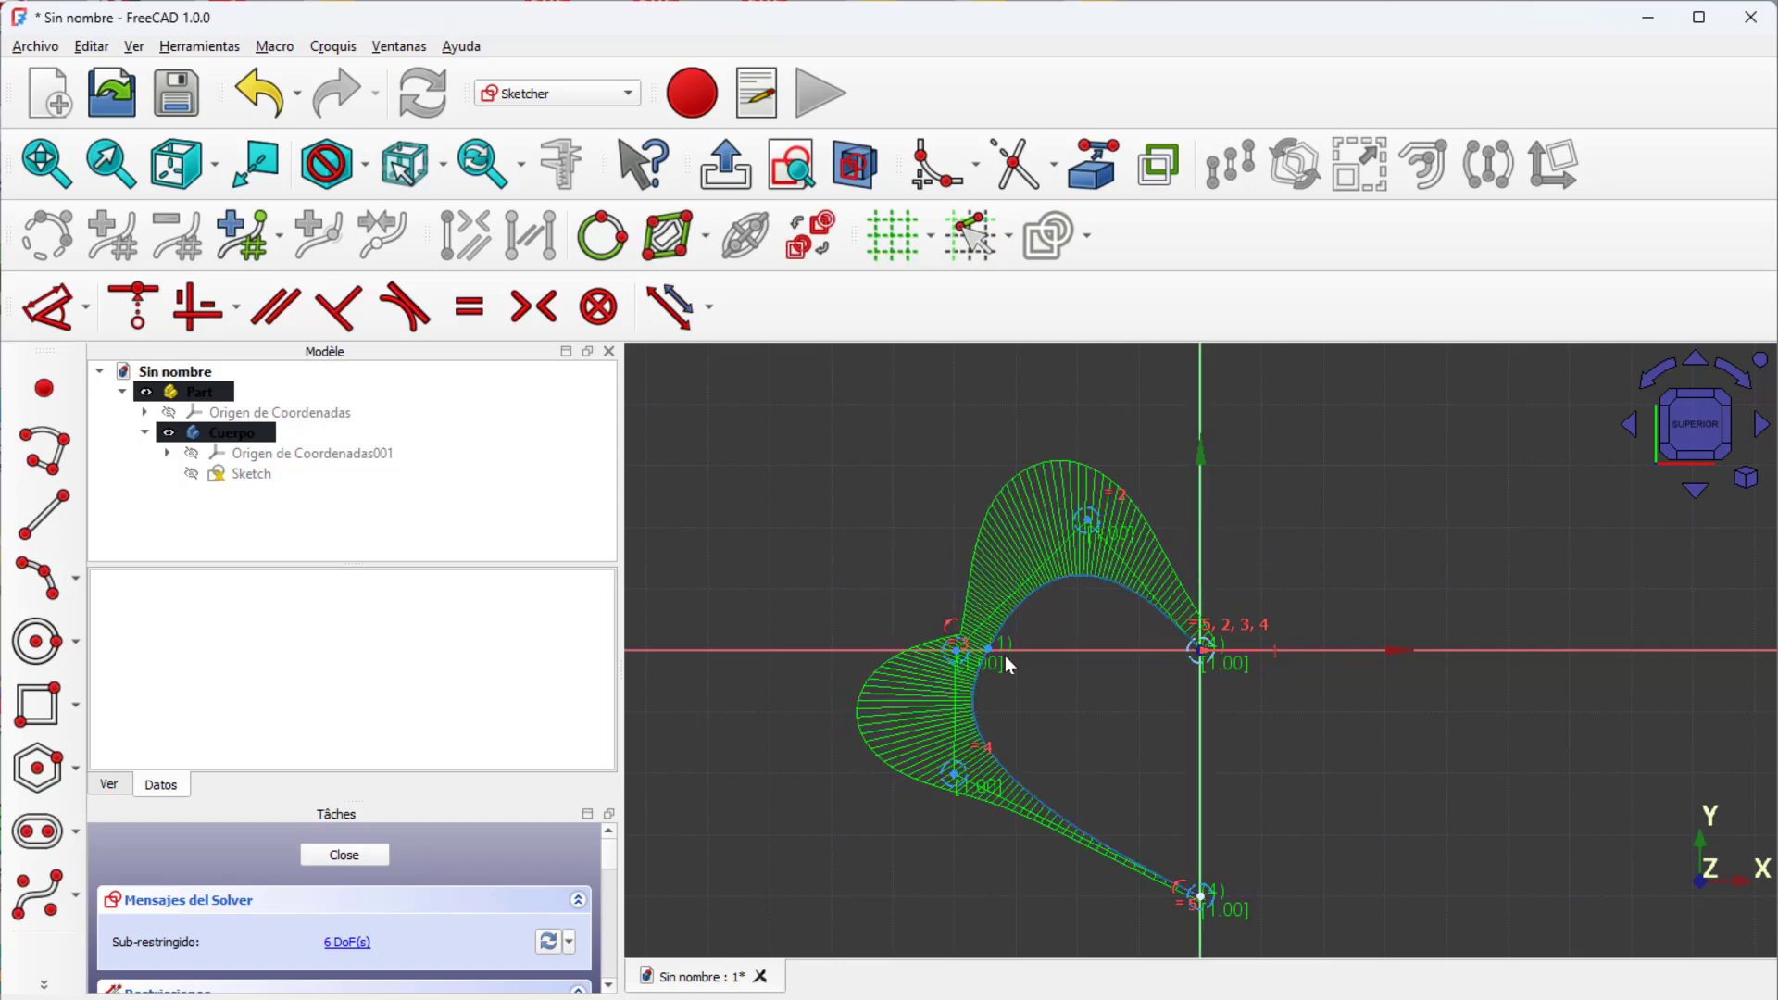
drag(960, 662, 967, 662)
drag(954, 774, 1023, 781)
drag(1083, 523, 1105, 534)
drag(953, 648, 942, 649)
drag(1199, 894, 1200, 875)
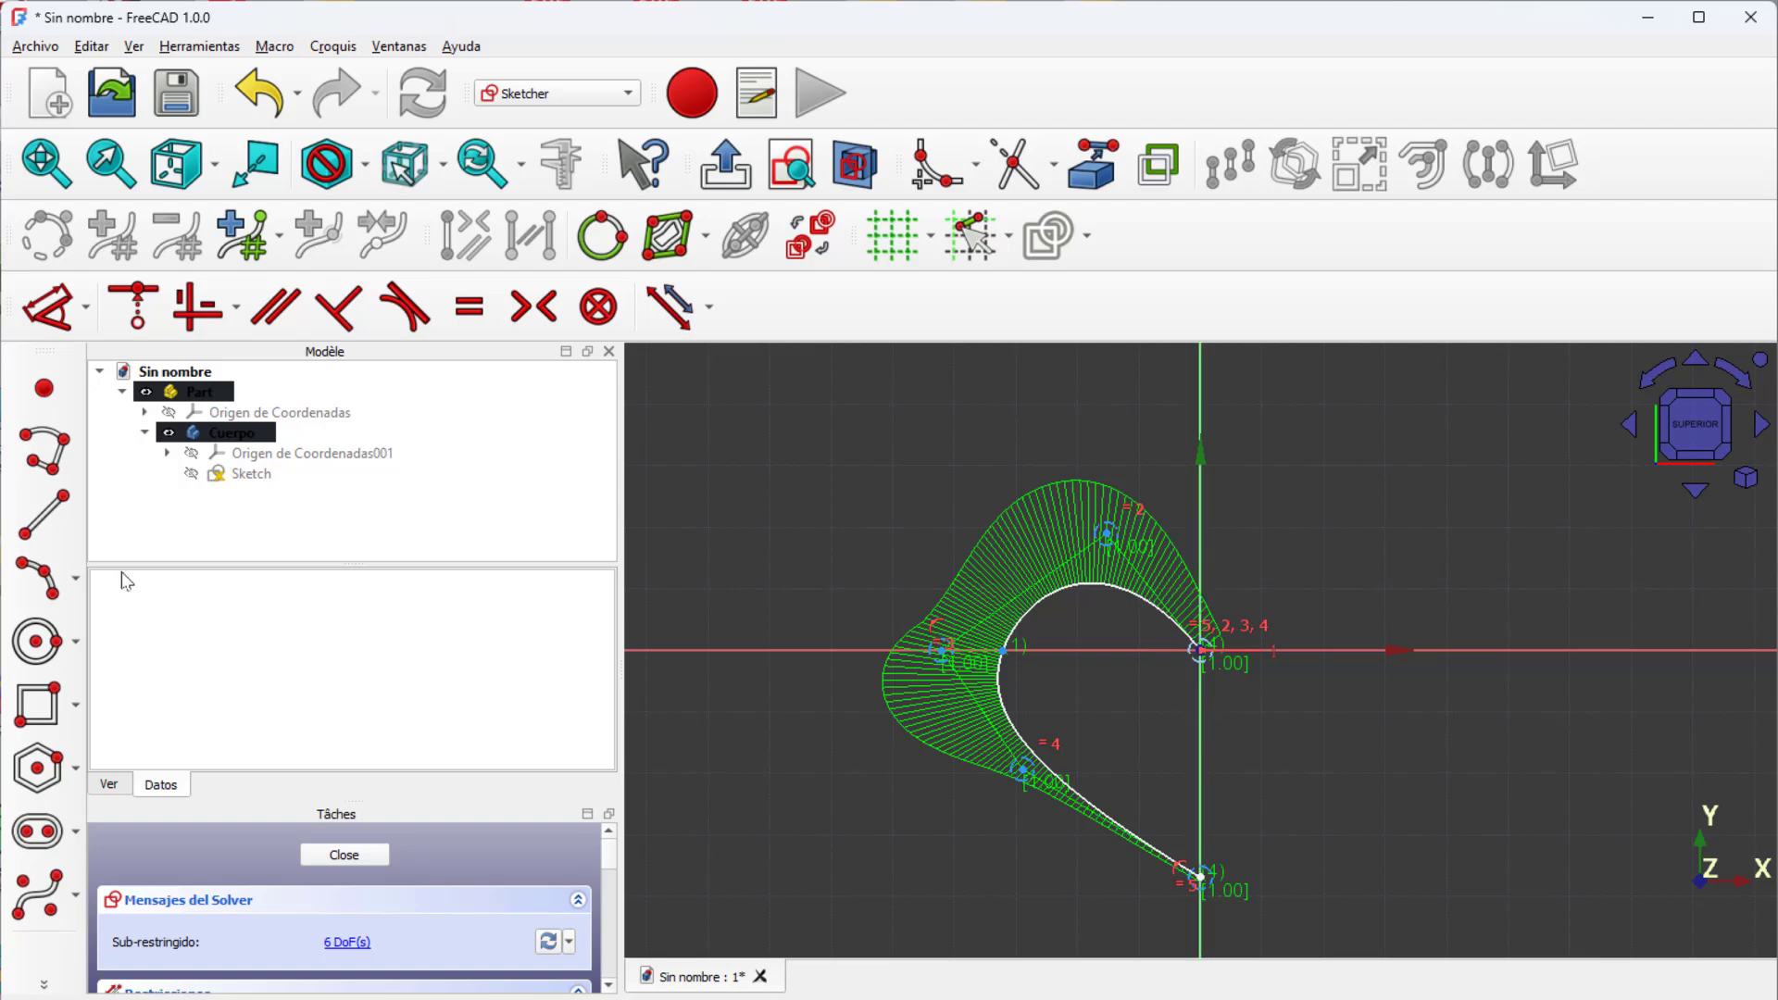
Step: Close the half-heart profile with a vertical line from the origin to the spline's lower end point, and finish the sketch
click(56, 528)
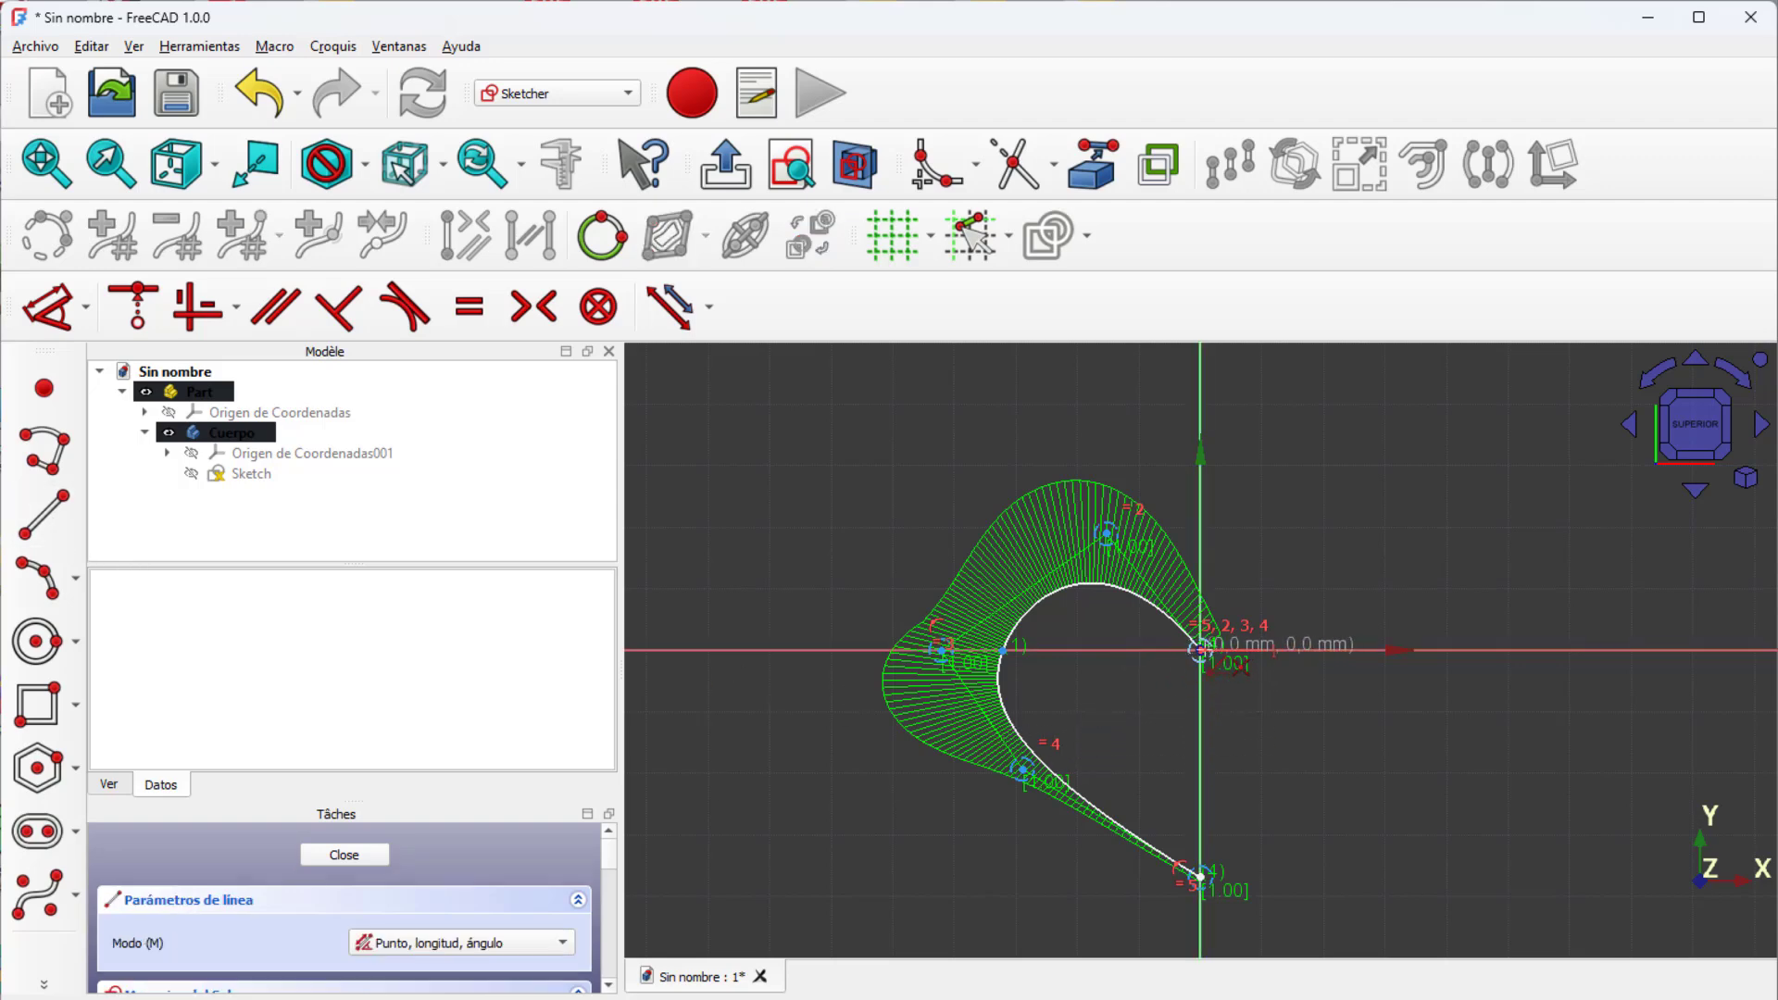
click(1200, 650)
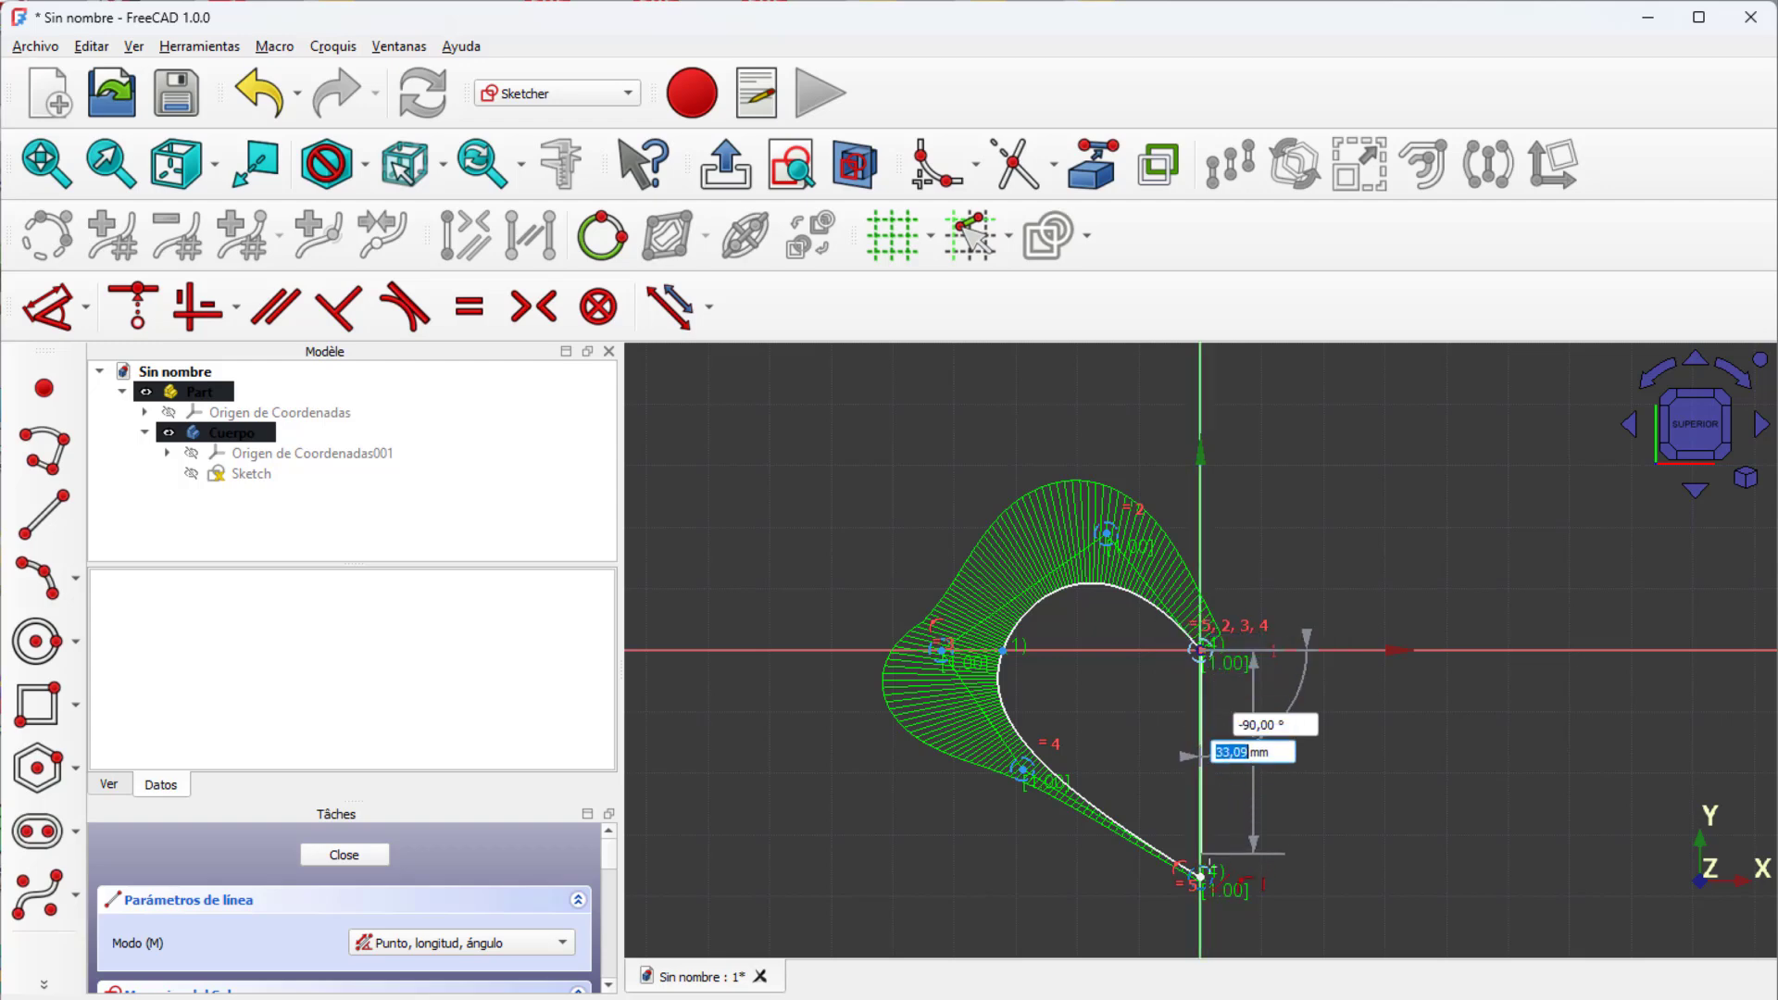
click(1200, 875)
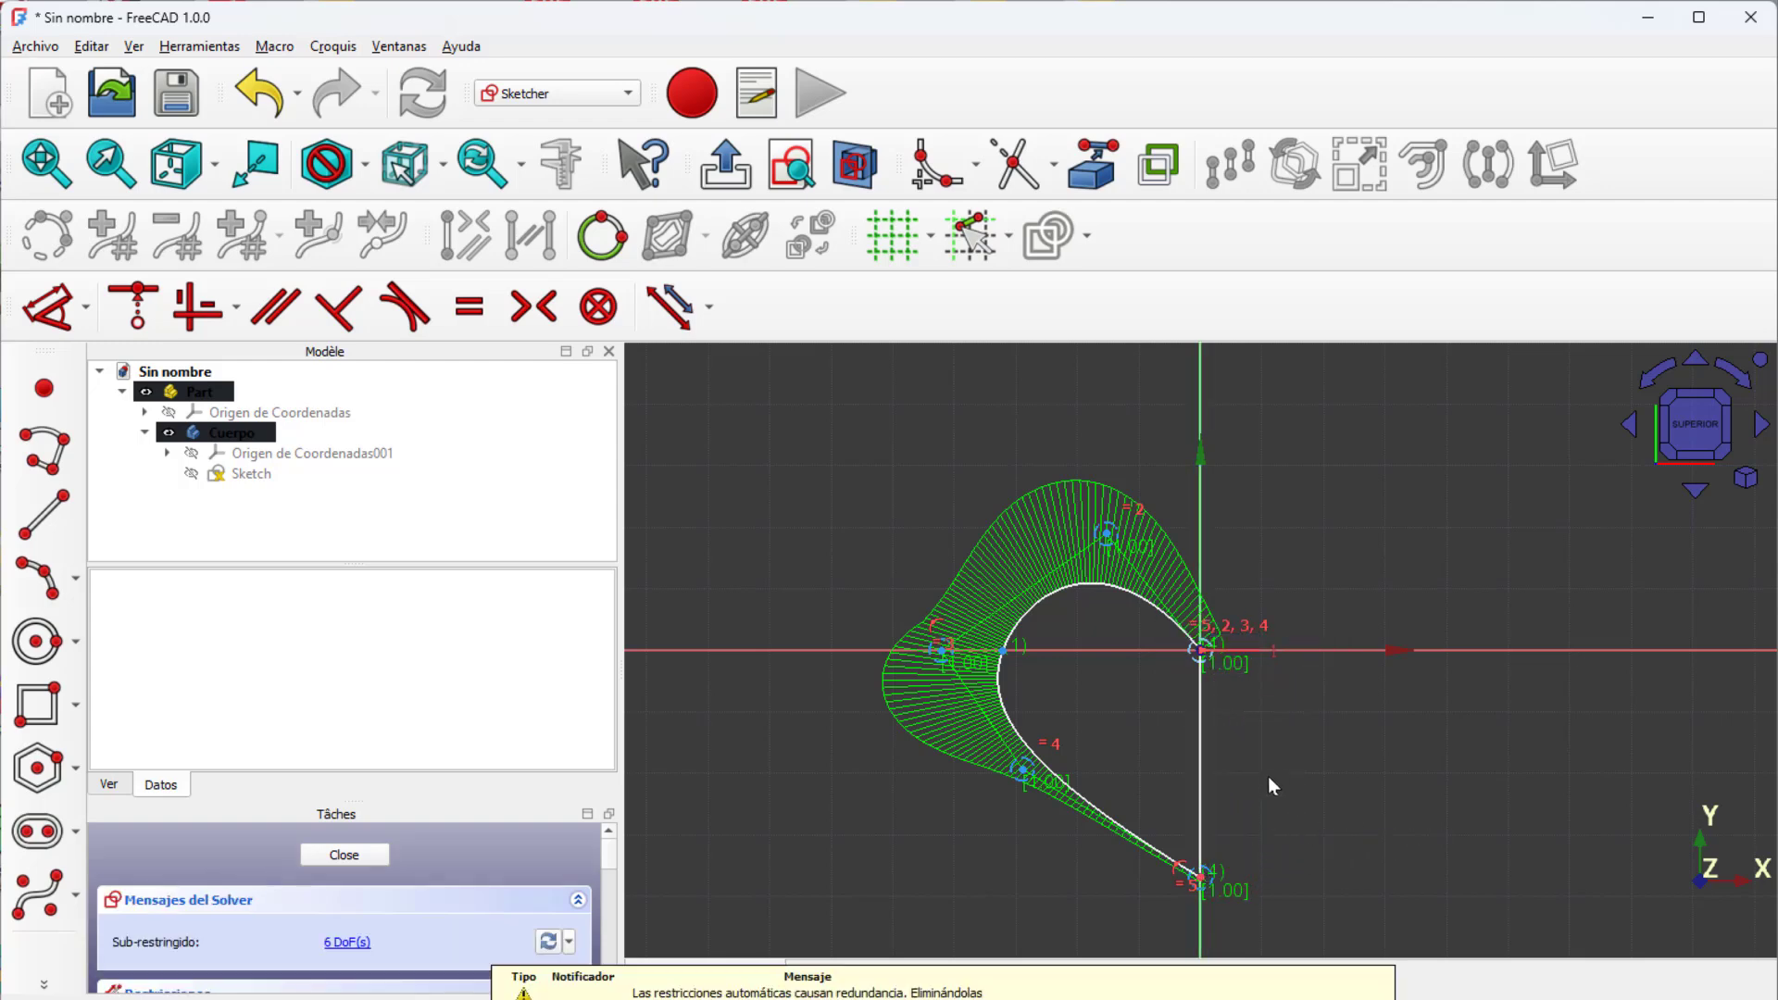
click(336, 857)
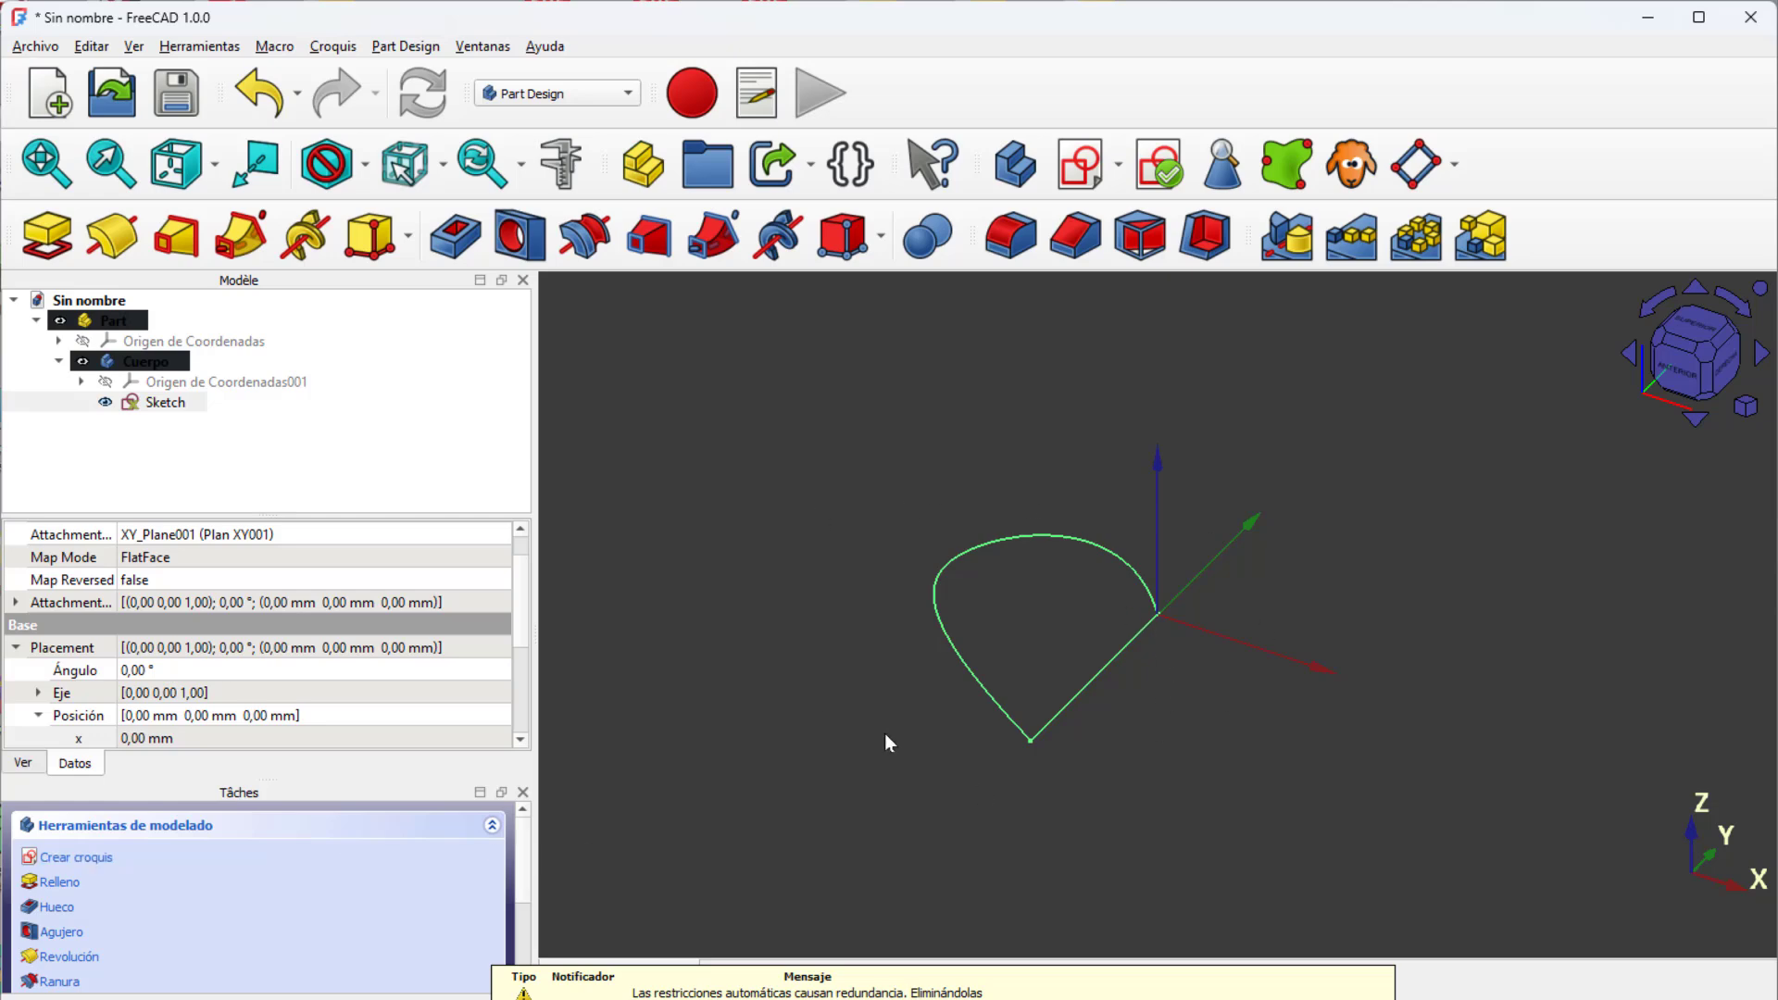
Step: Pad the half-heart sketch to a length of 4 mm
click(49, 236)
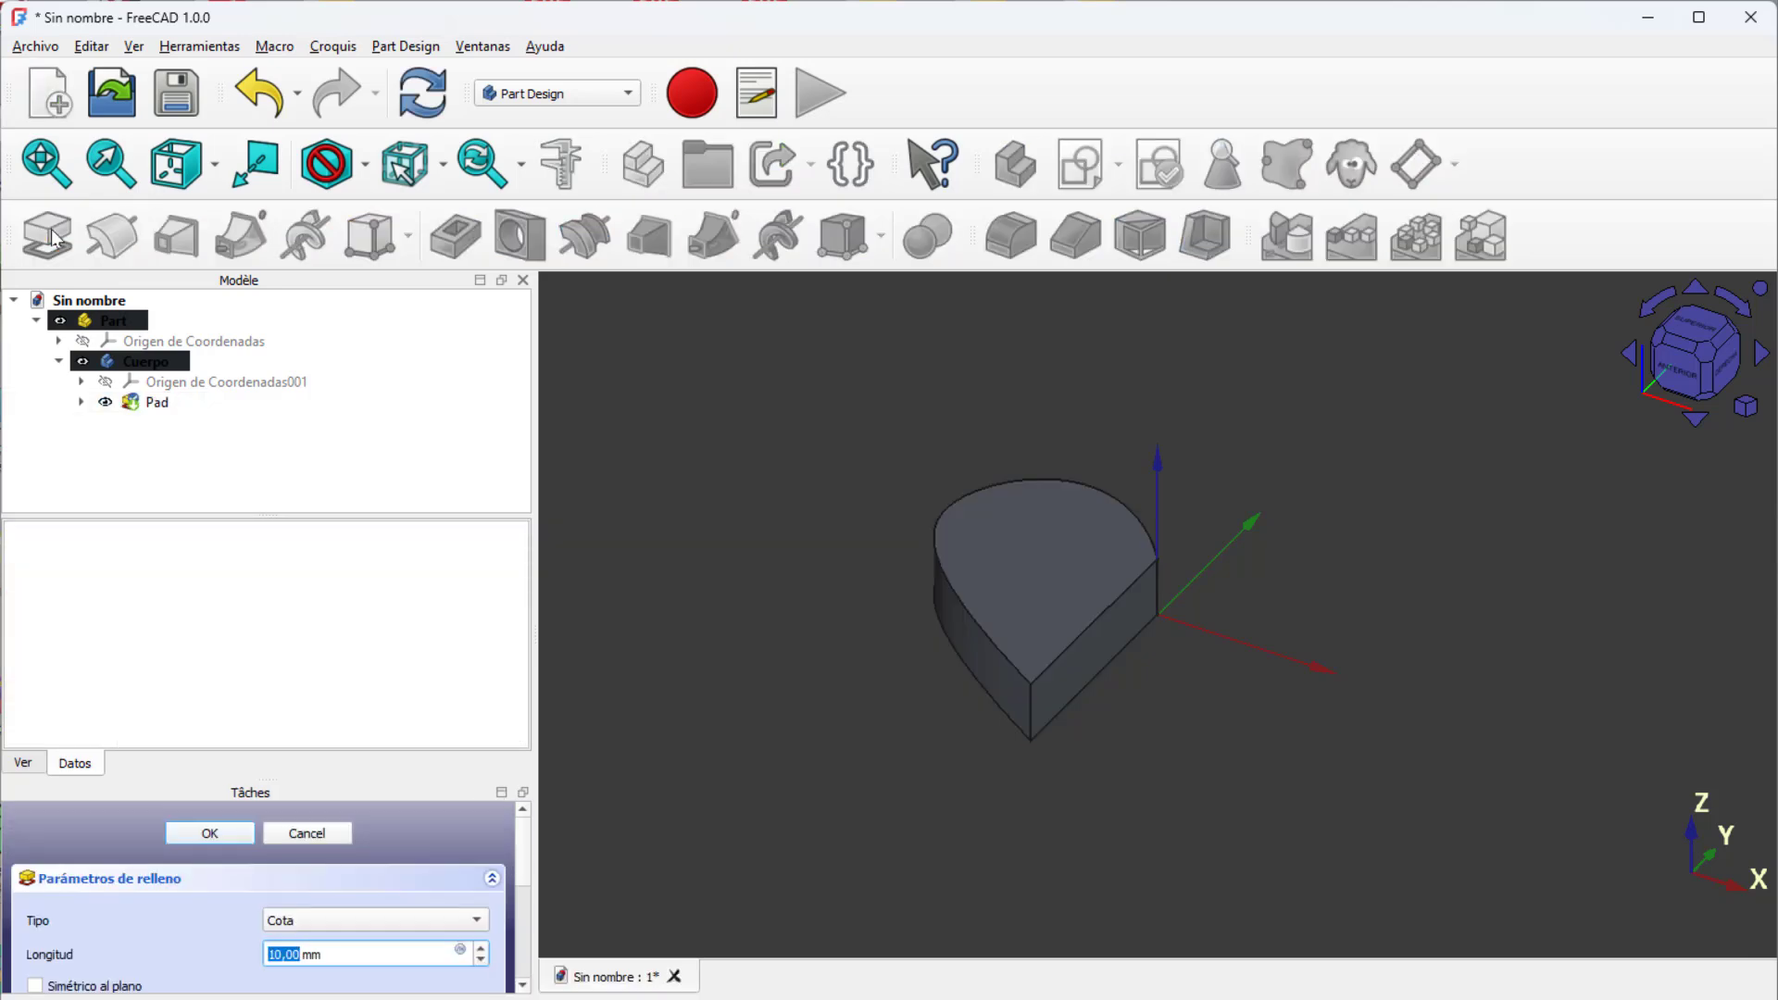
text(5)
key(Return)
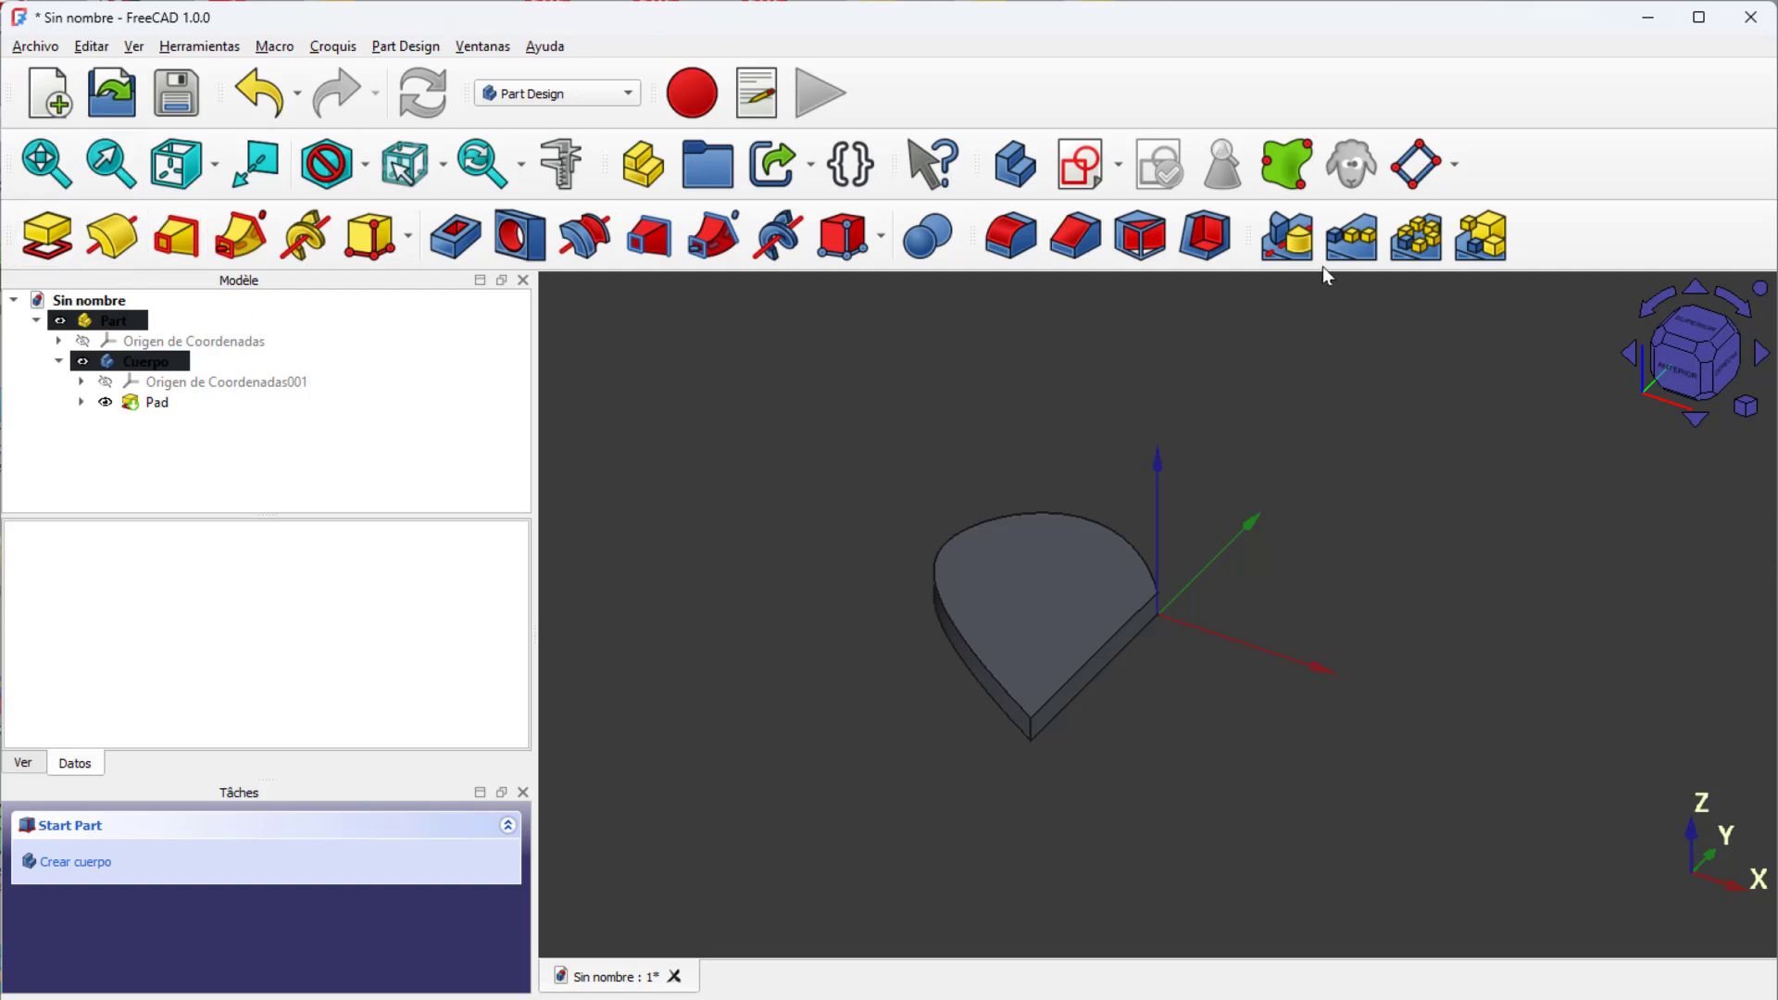
Step: Mirror the pad about the sketch's vertical axis to form the complete heart
click(157, 405)
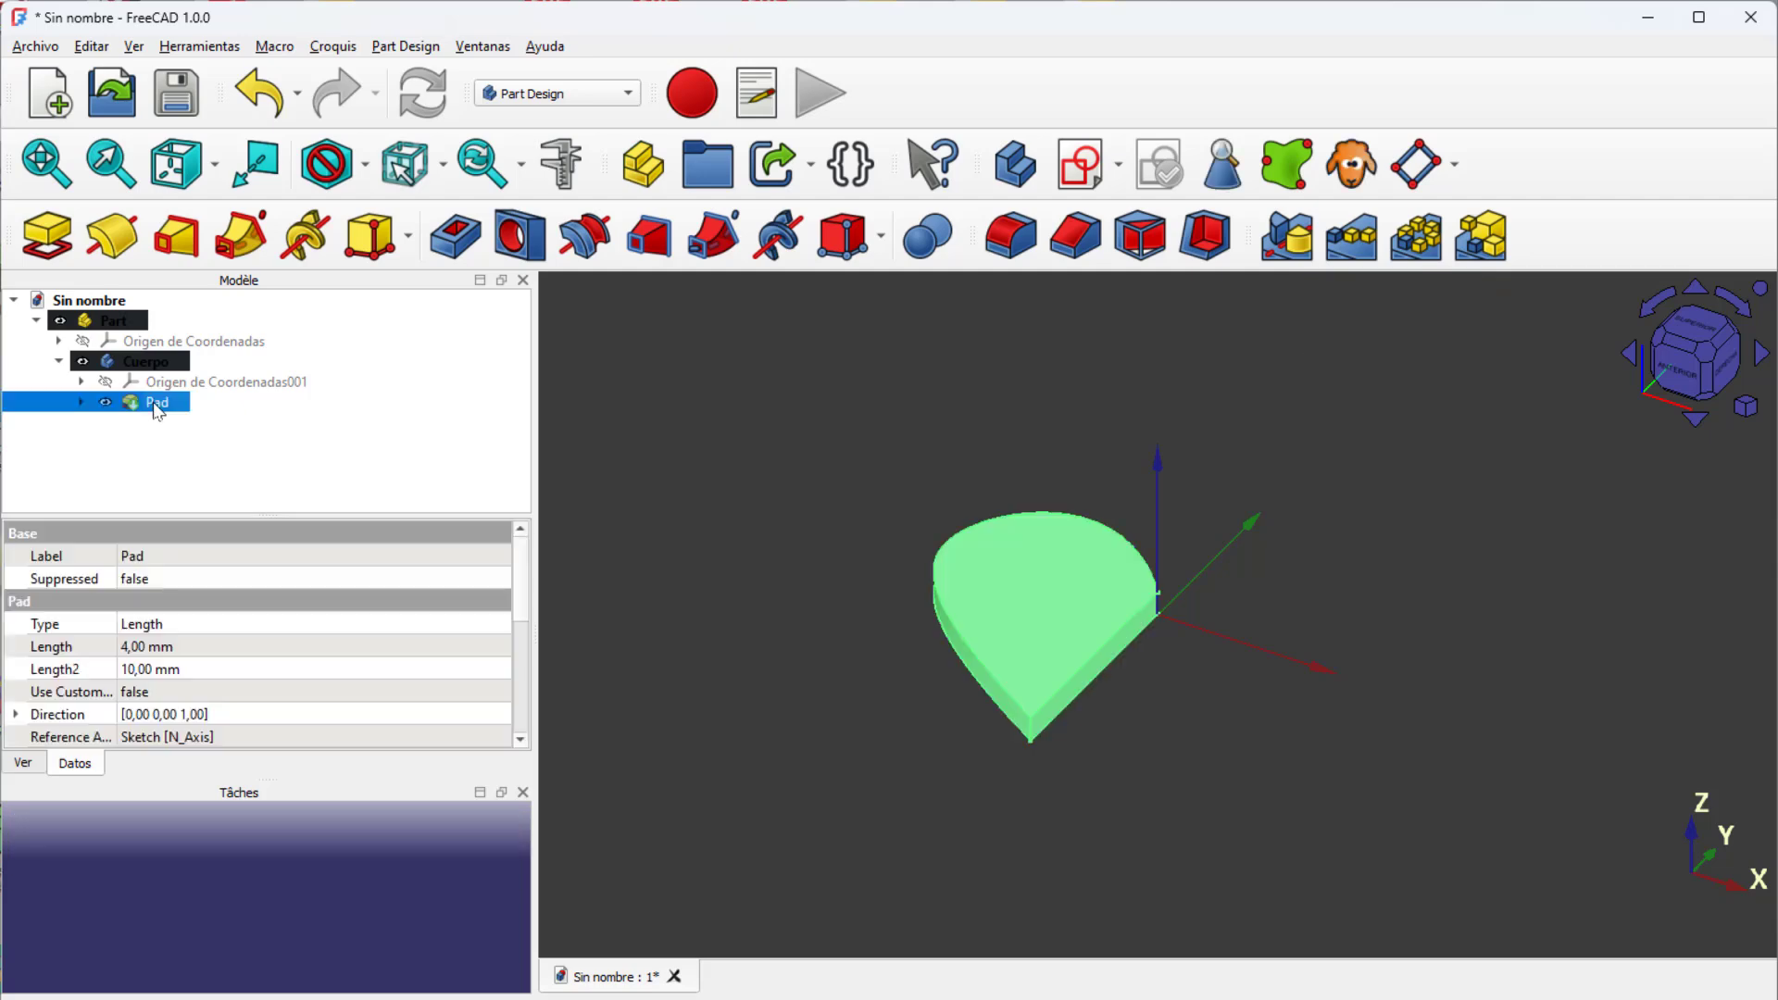
click(1295, 242)
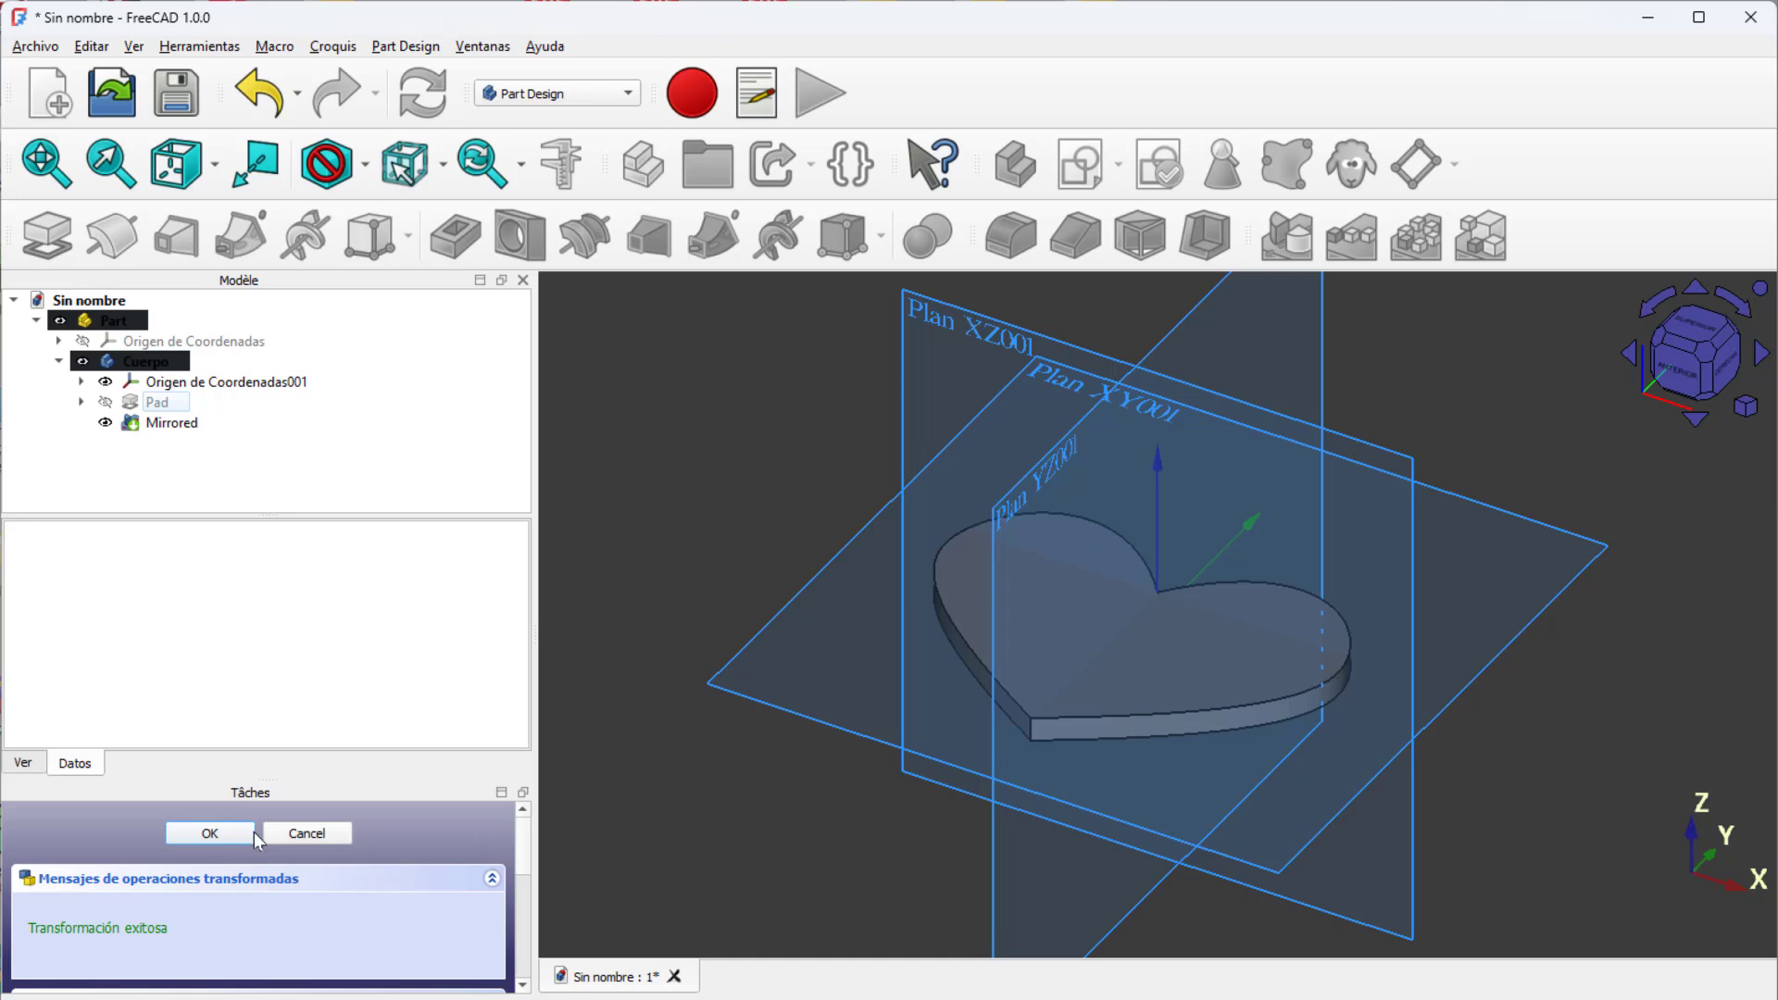
click(211, 834)
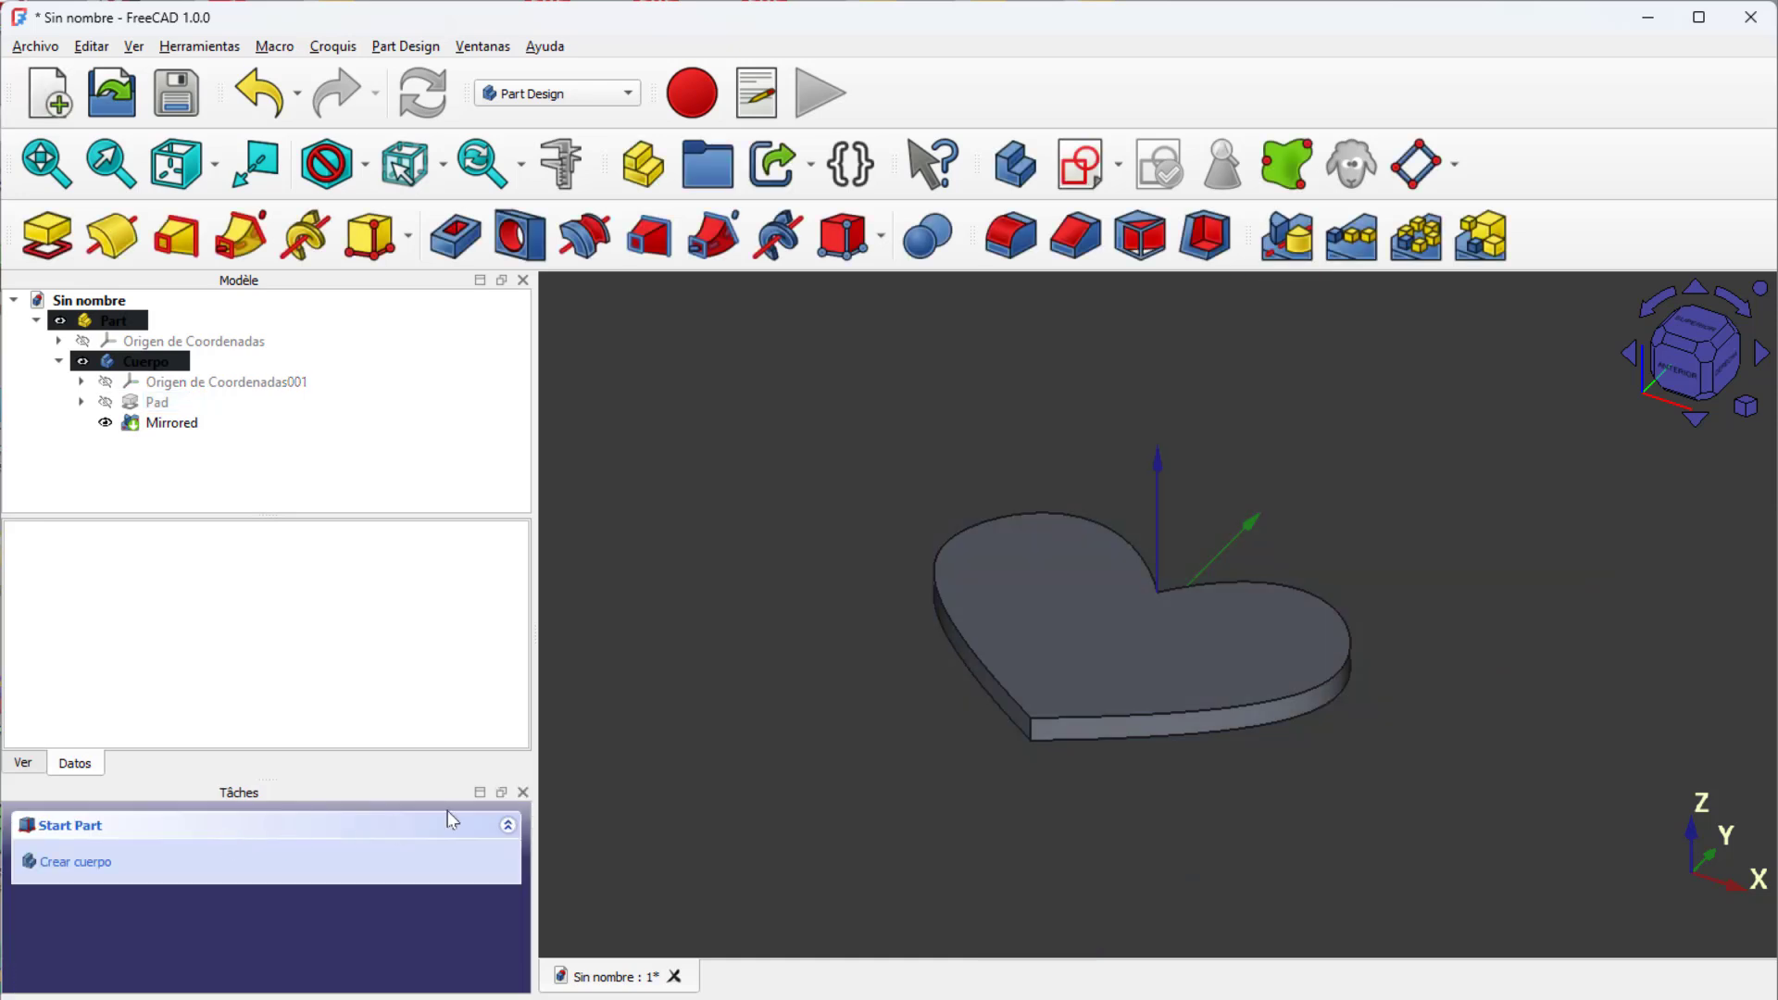
Step: Try to fillet the heart with the whole body selected instead of its mirrored feature
middle_drag(1096, 576, 1067, 645)
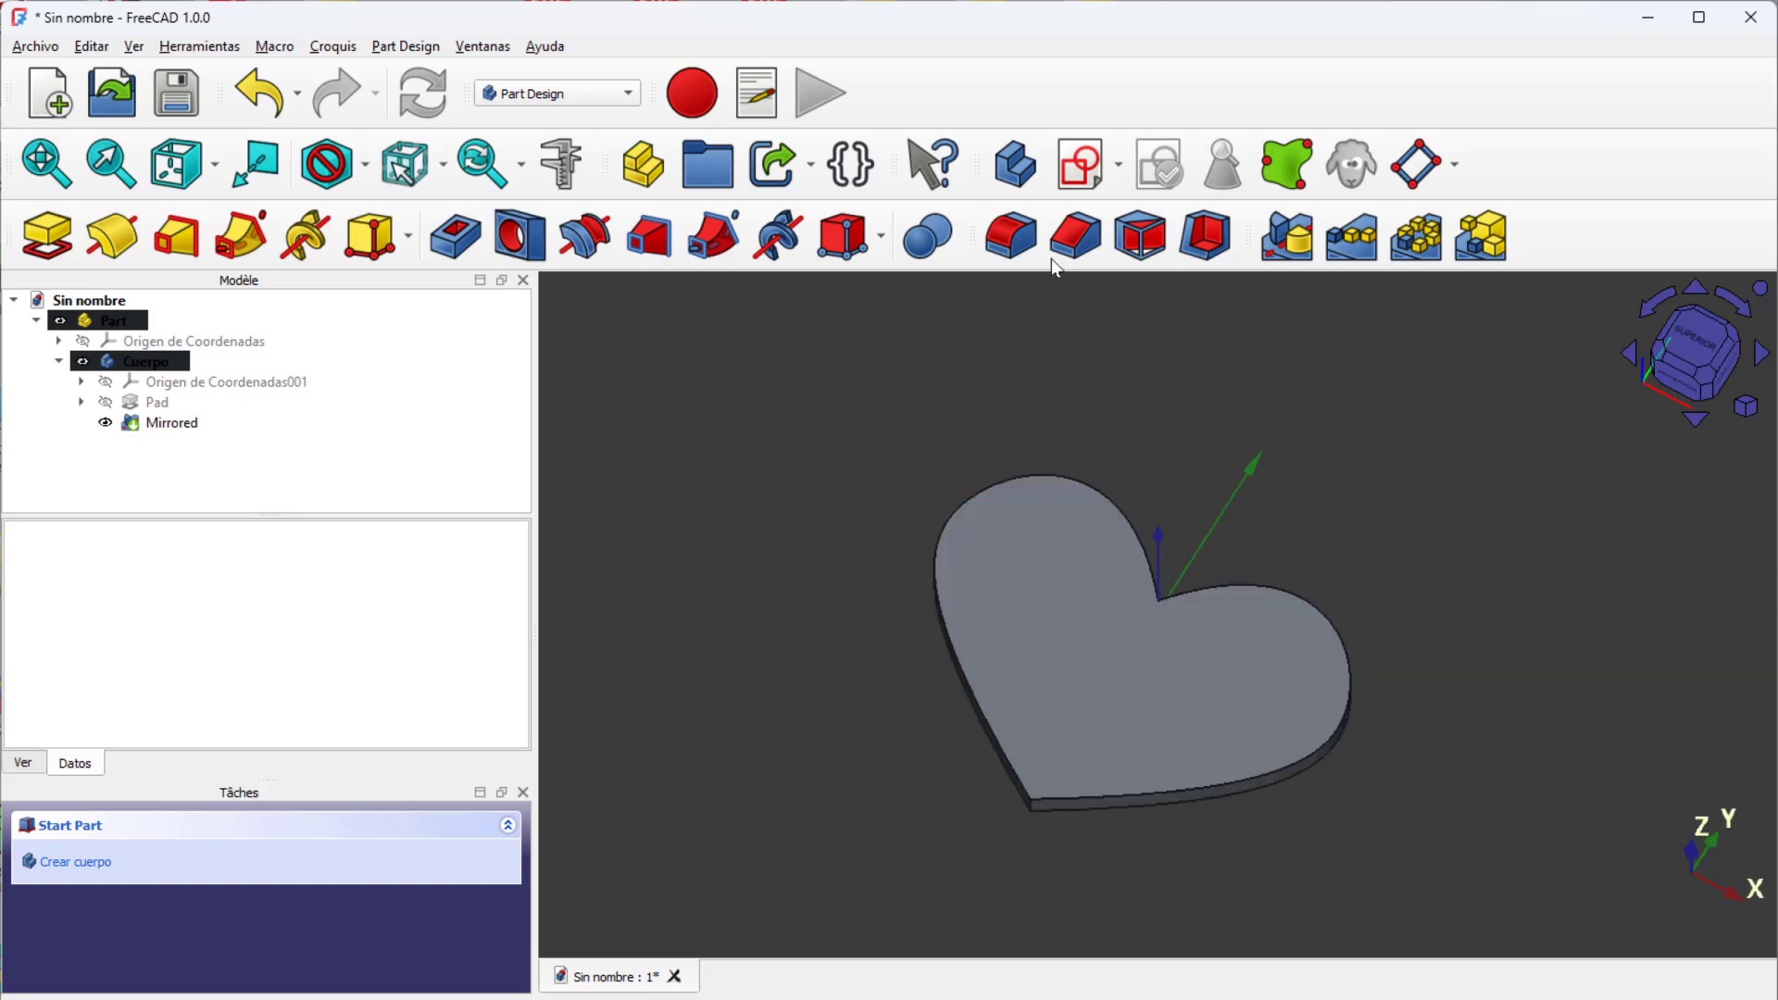
click(165, 422)
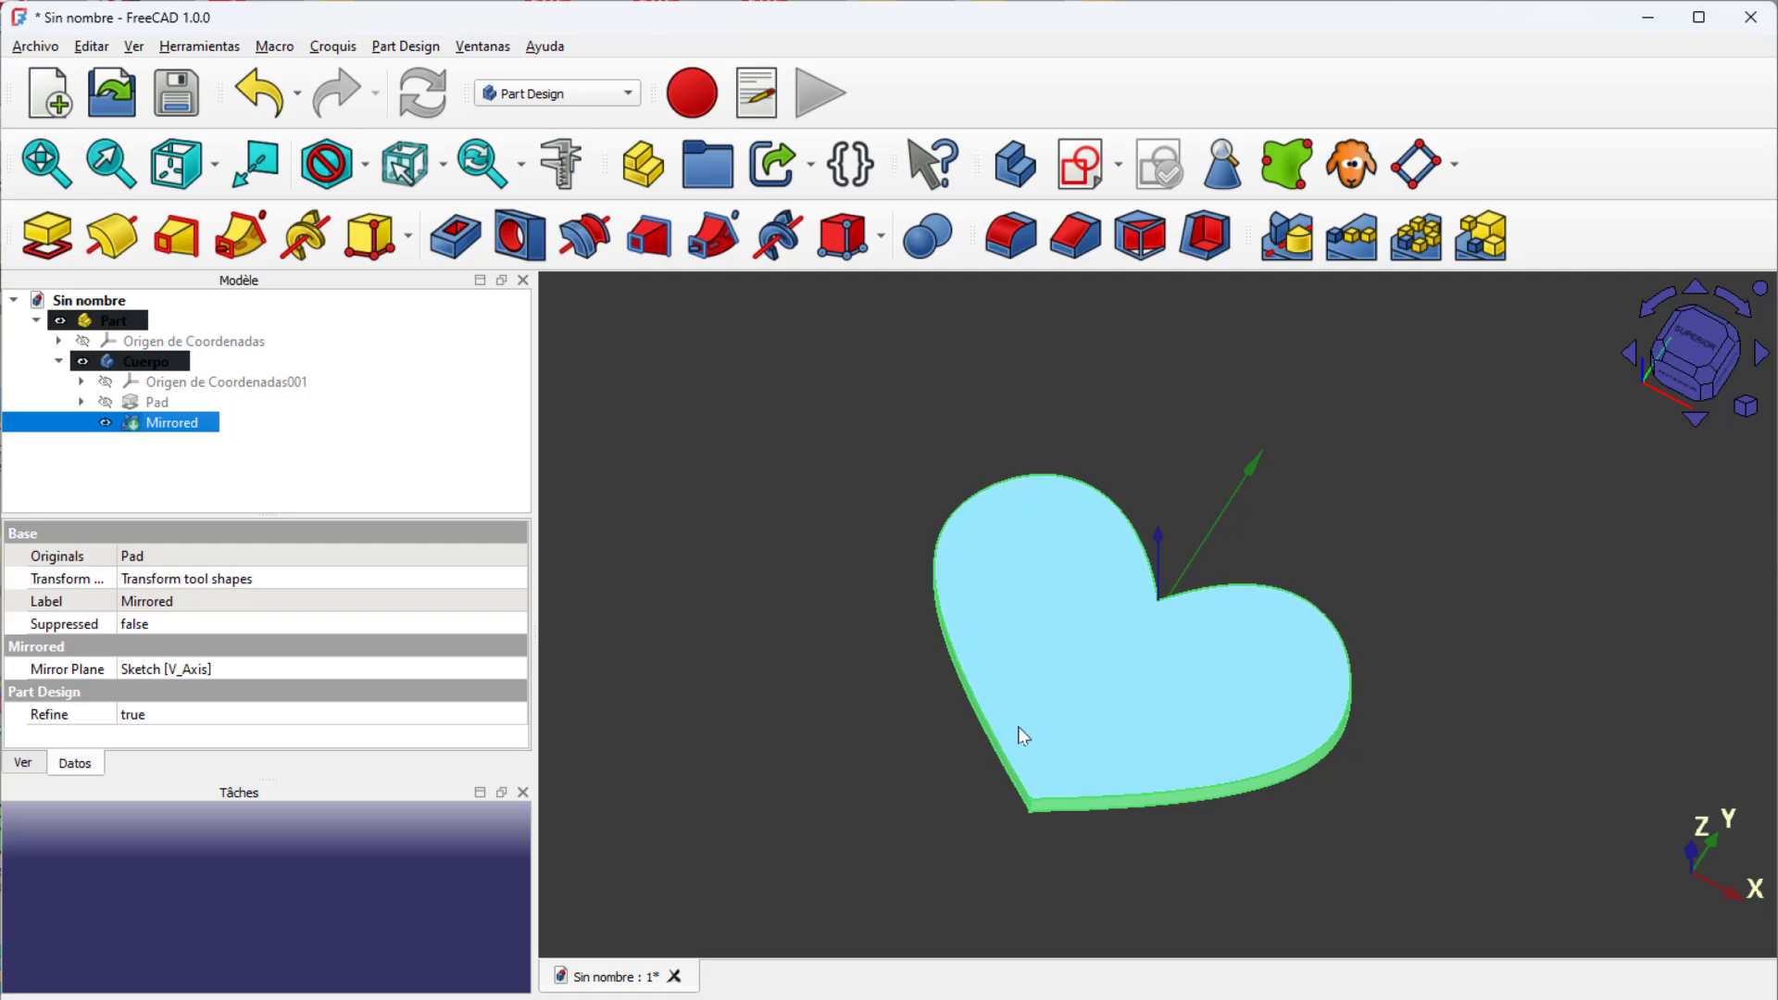
click(991, 746)
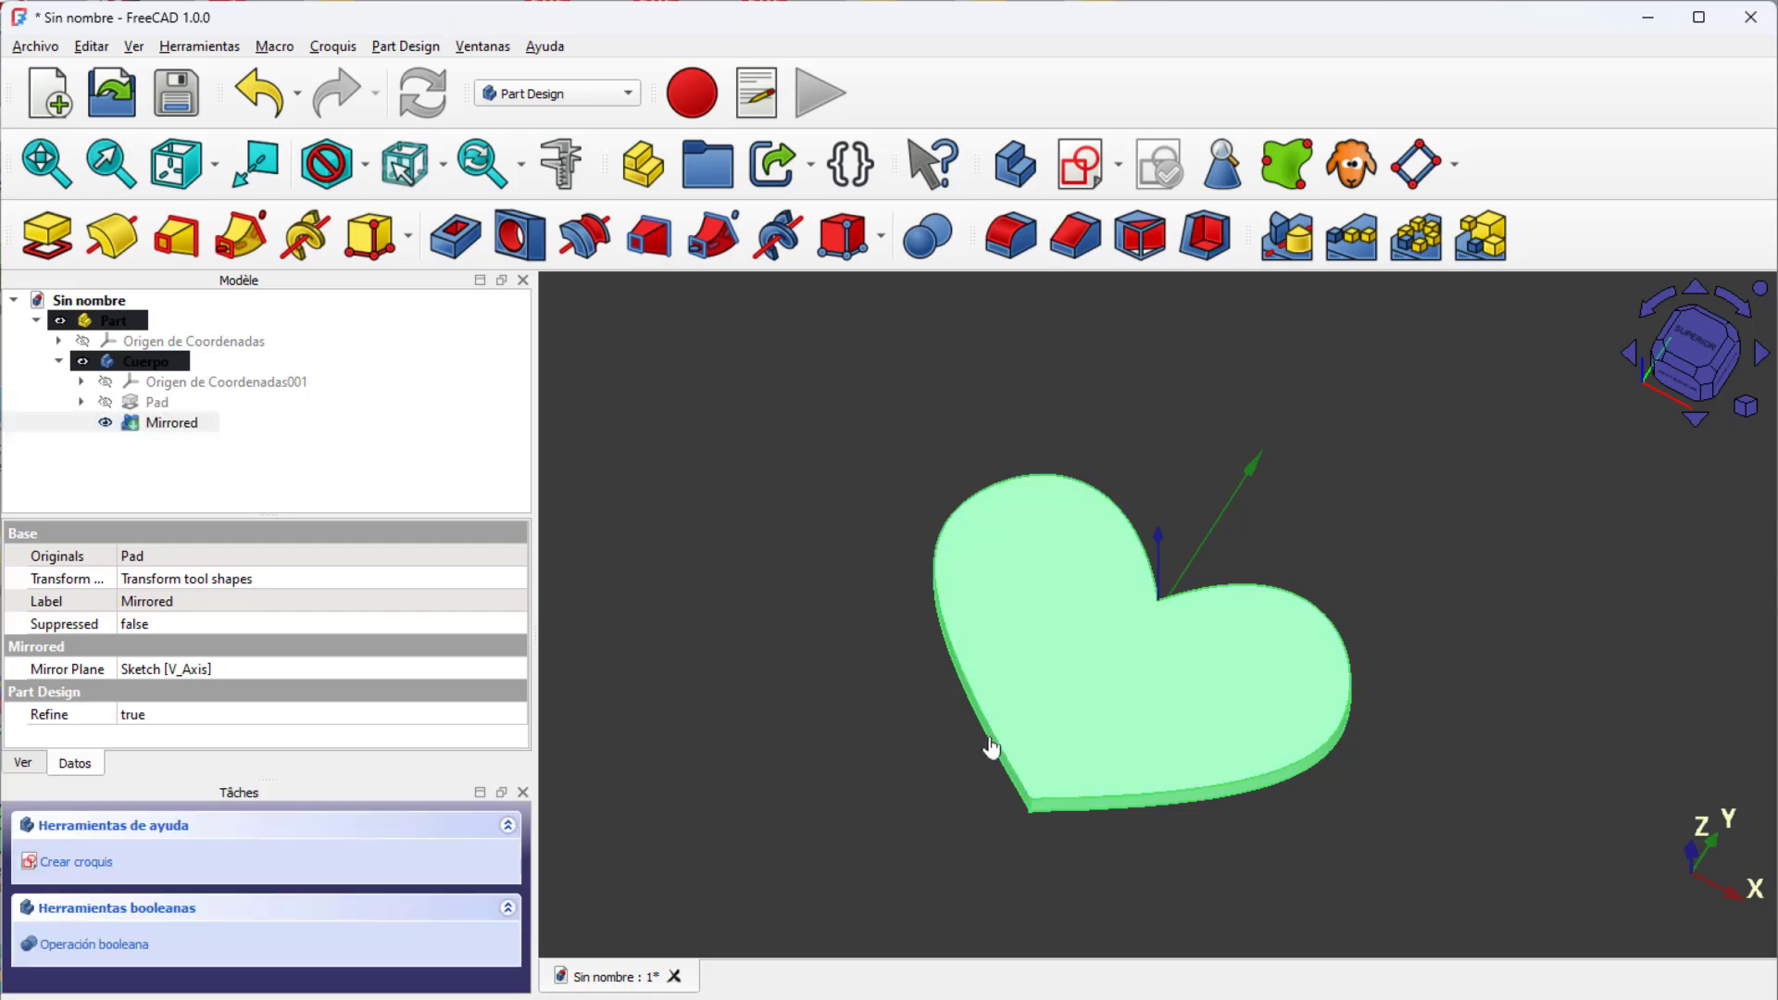
scroll(990, 741, up, 3)
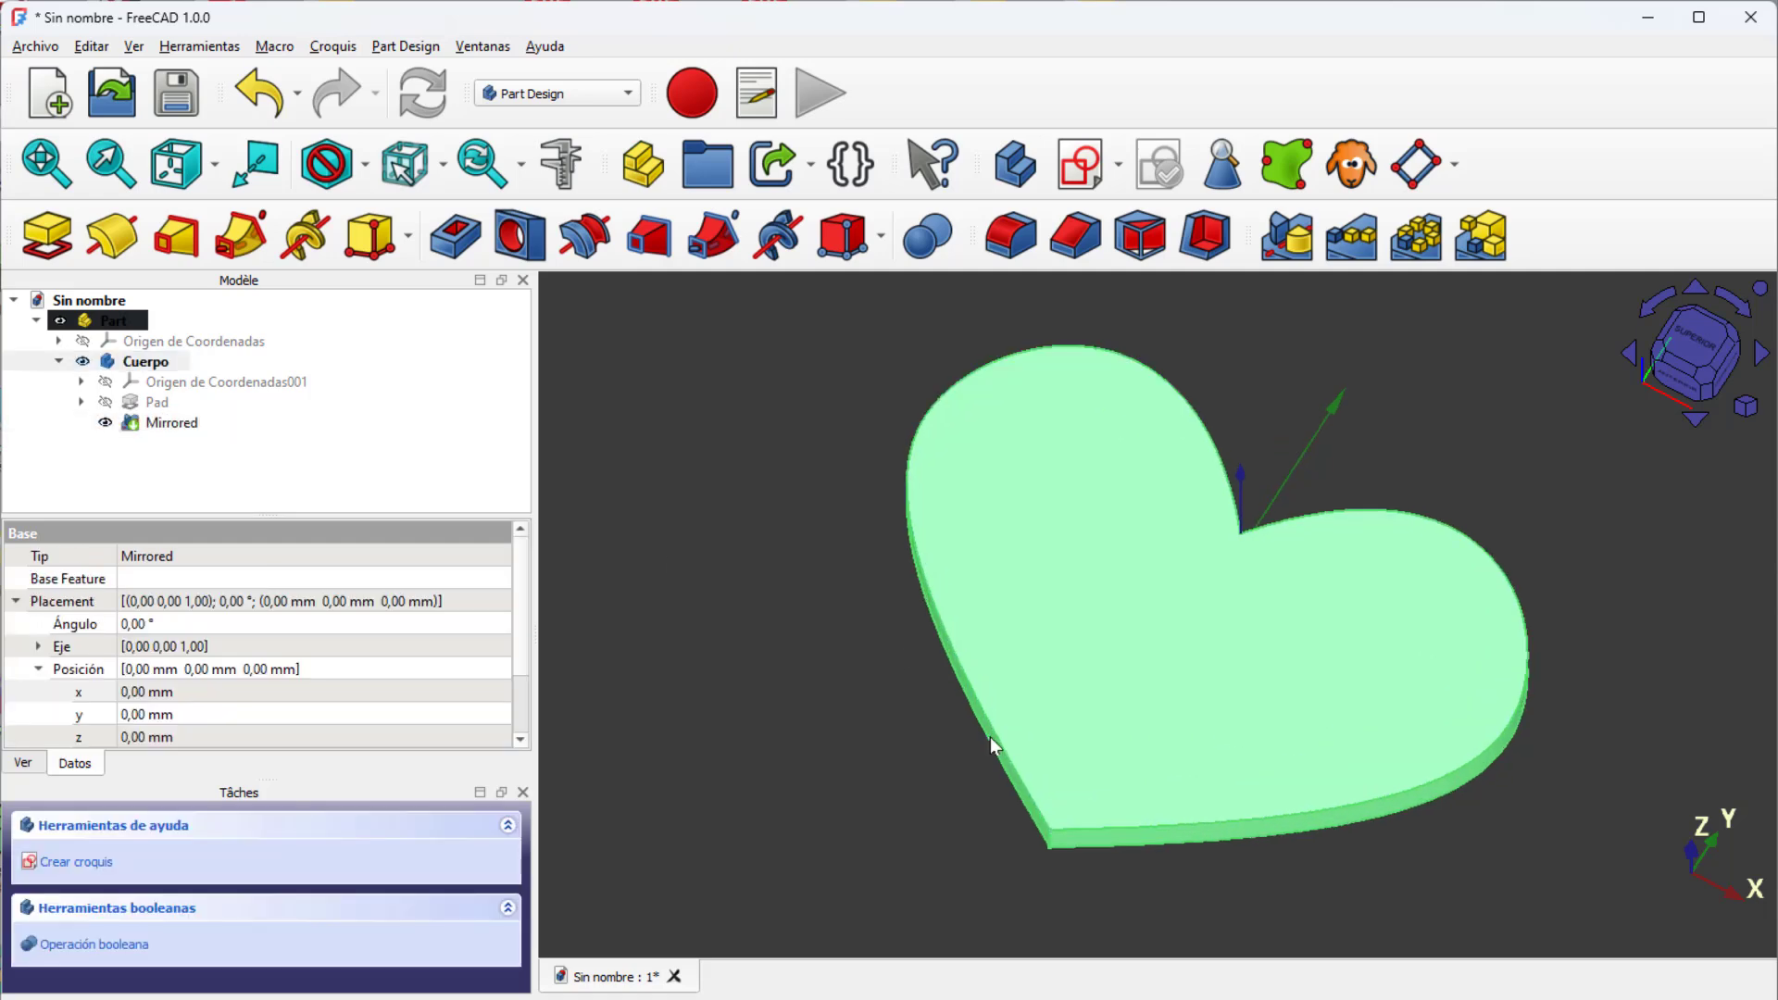
click(994, 745)
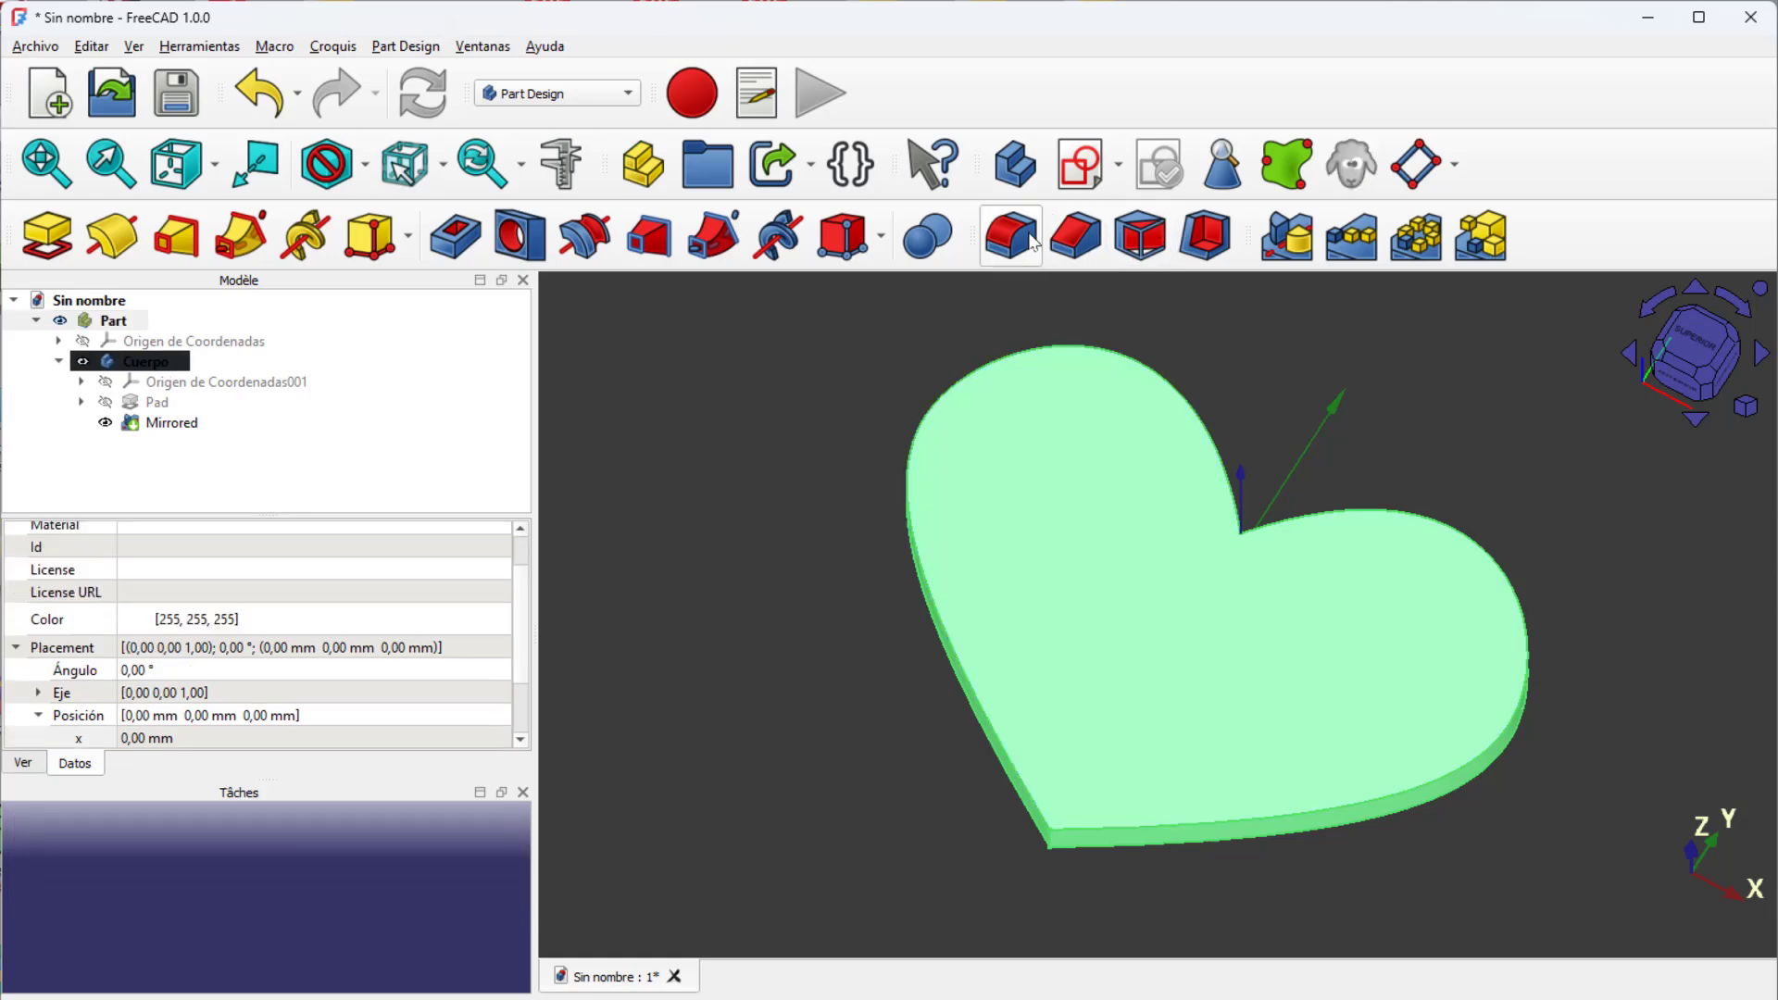
click(1019, 244)
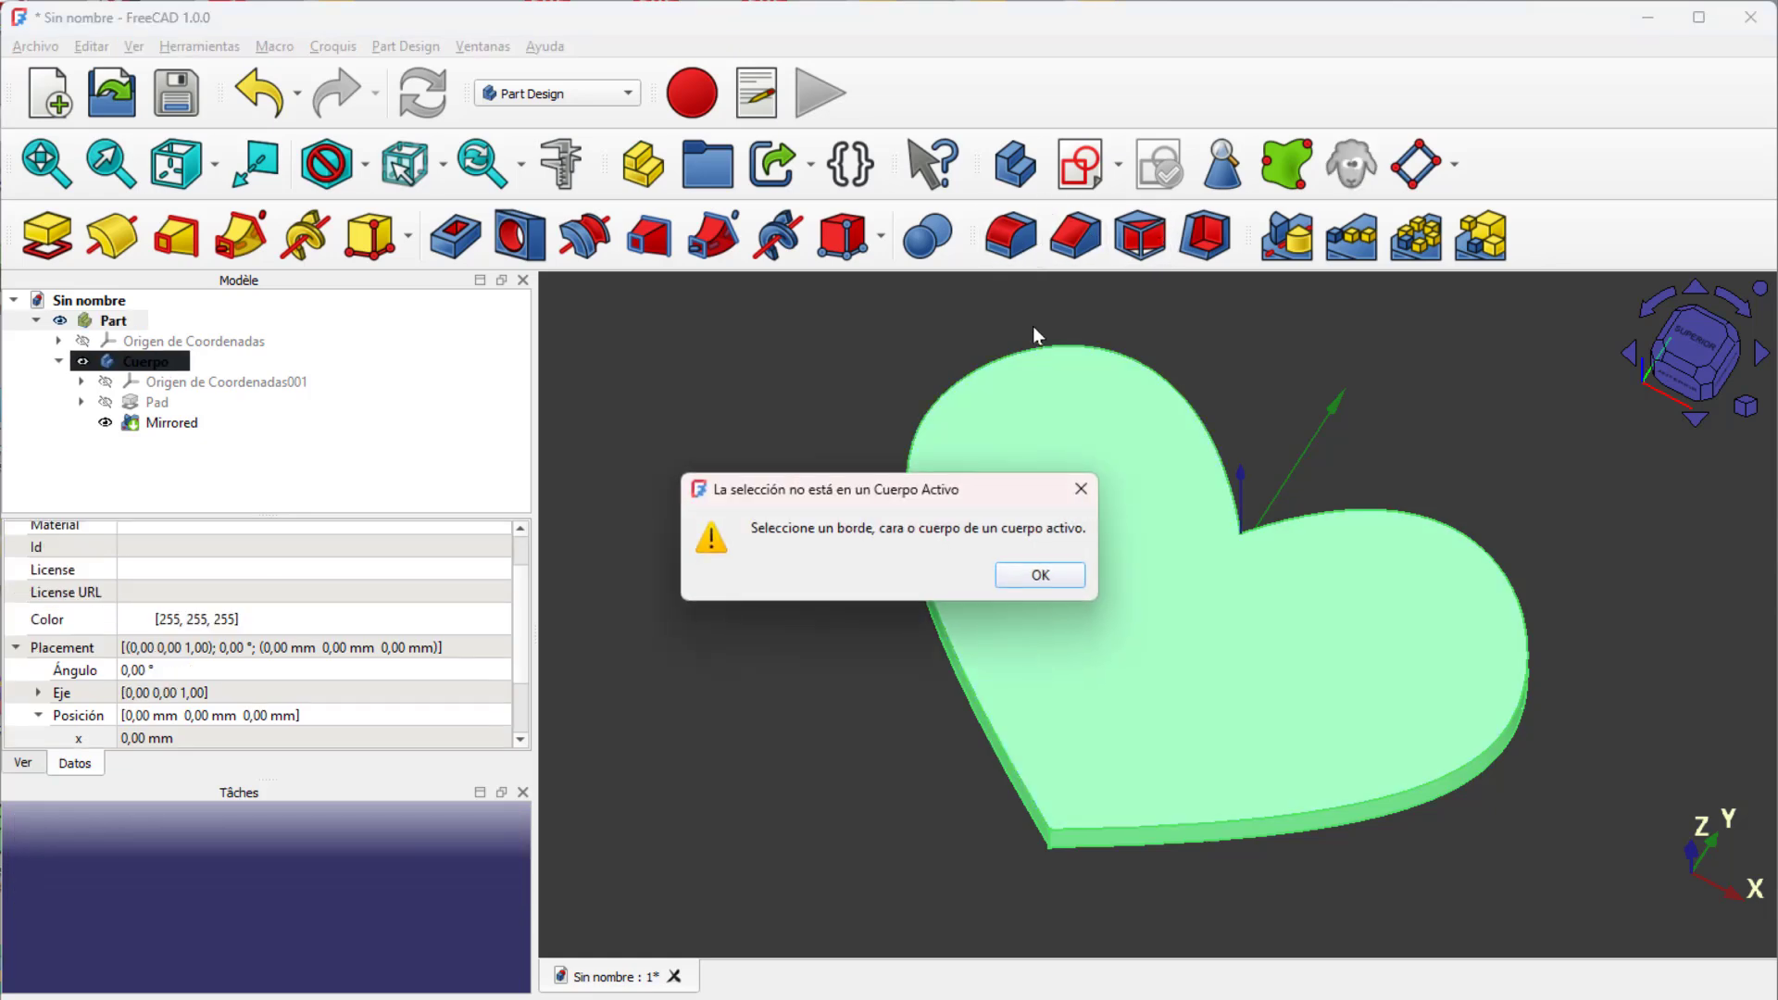
click(1037, 575)
Step: Fillet all edges of the mirrored heart feature, and rename the heart's body Corazón
click(995, 699)
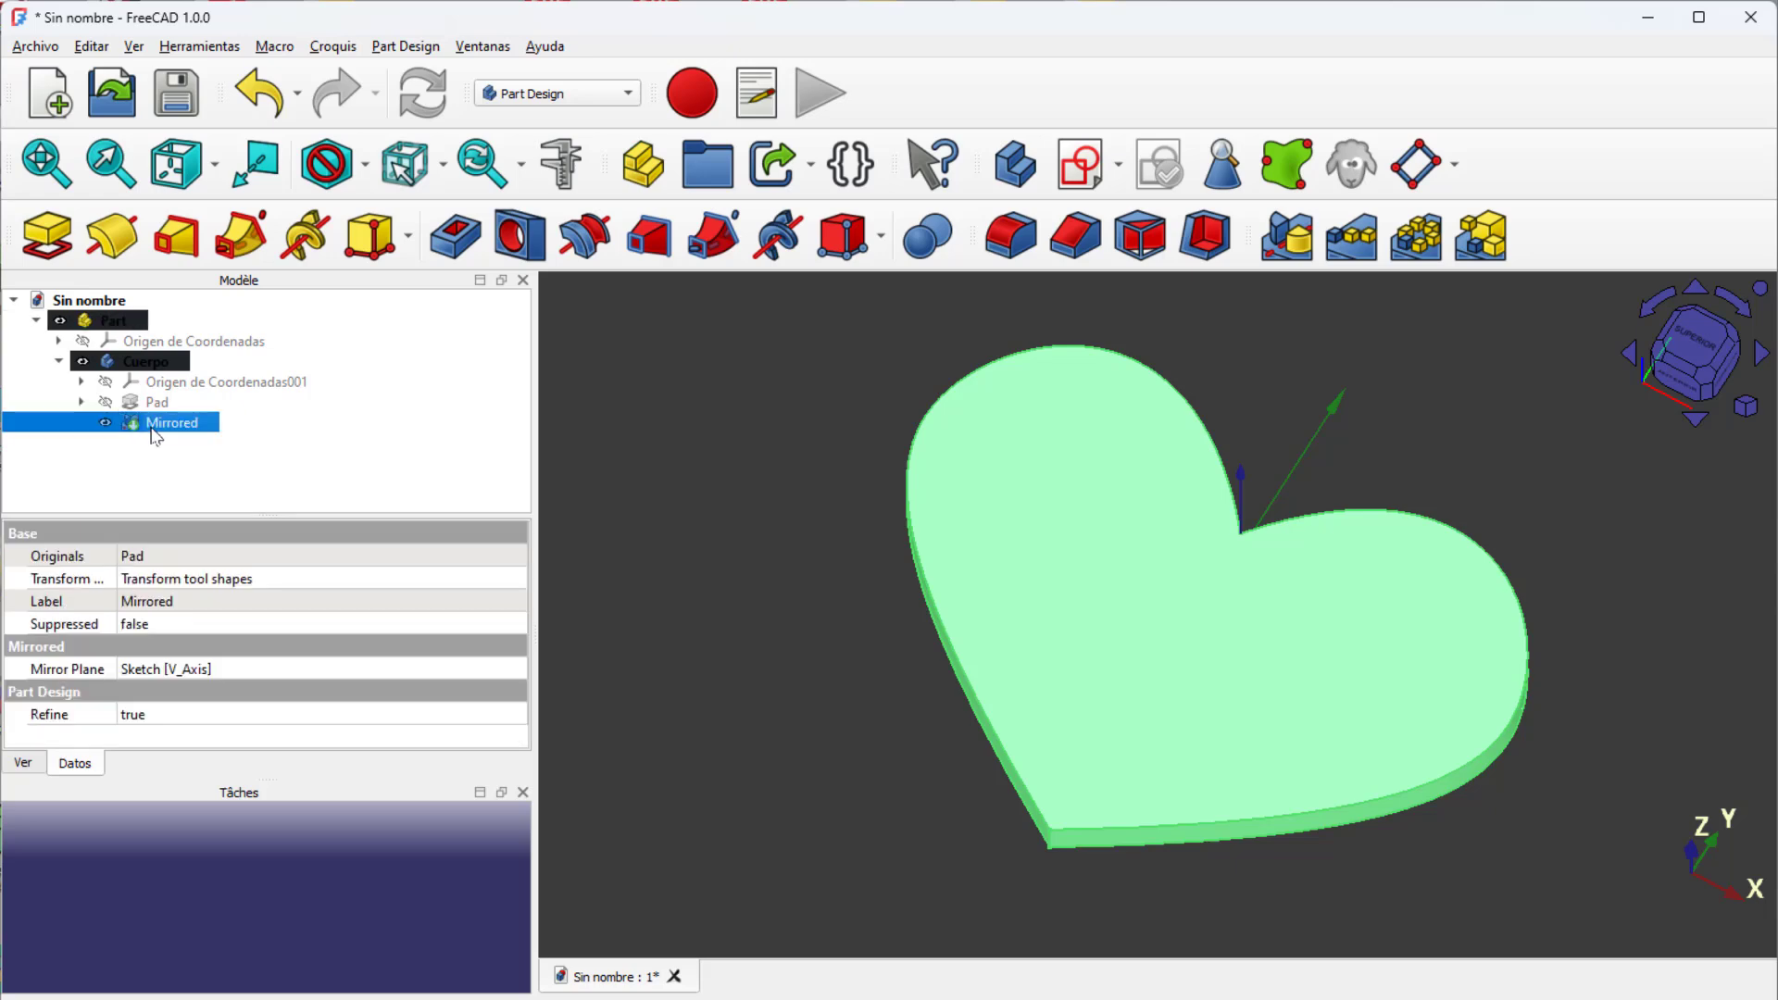
click(1019, 244)
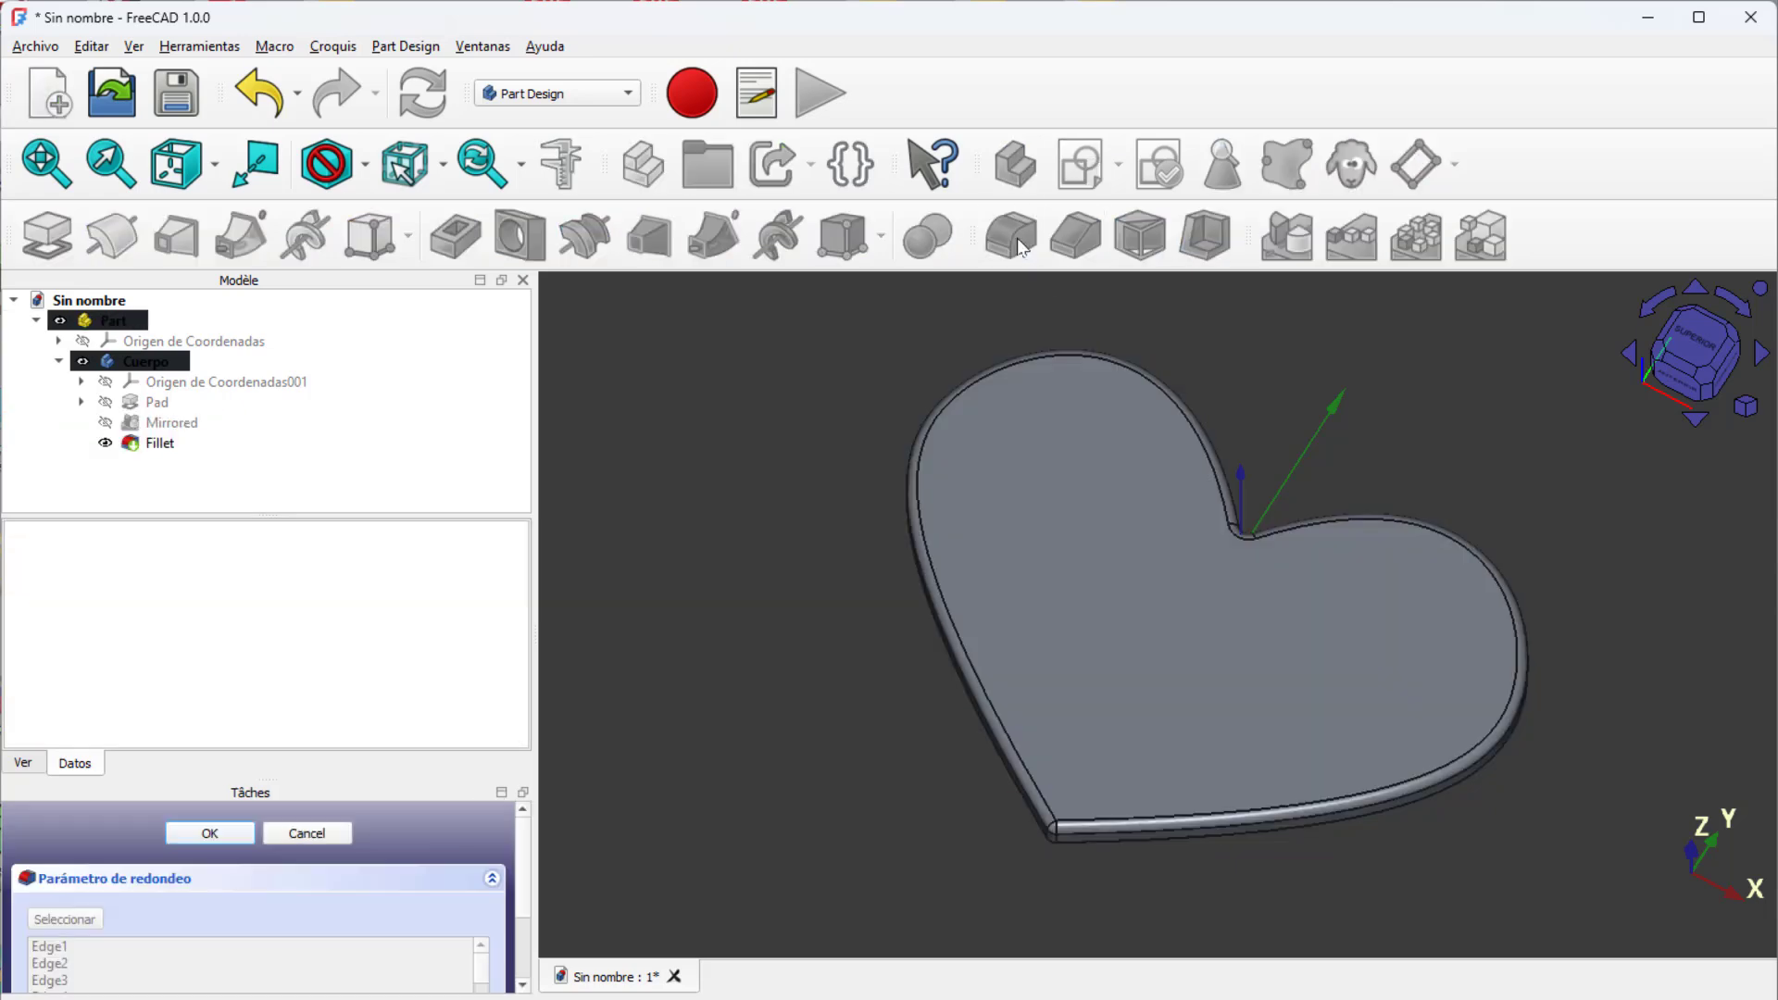
scroll(1170, 699, up, 5)
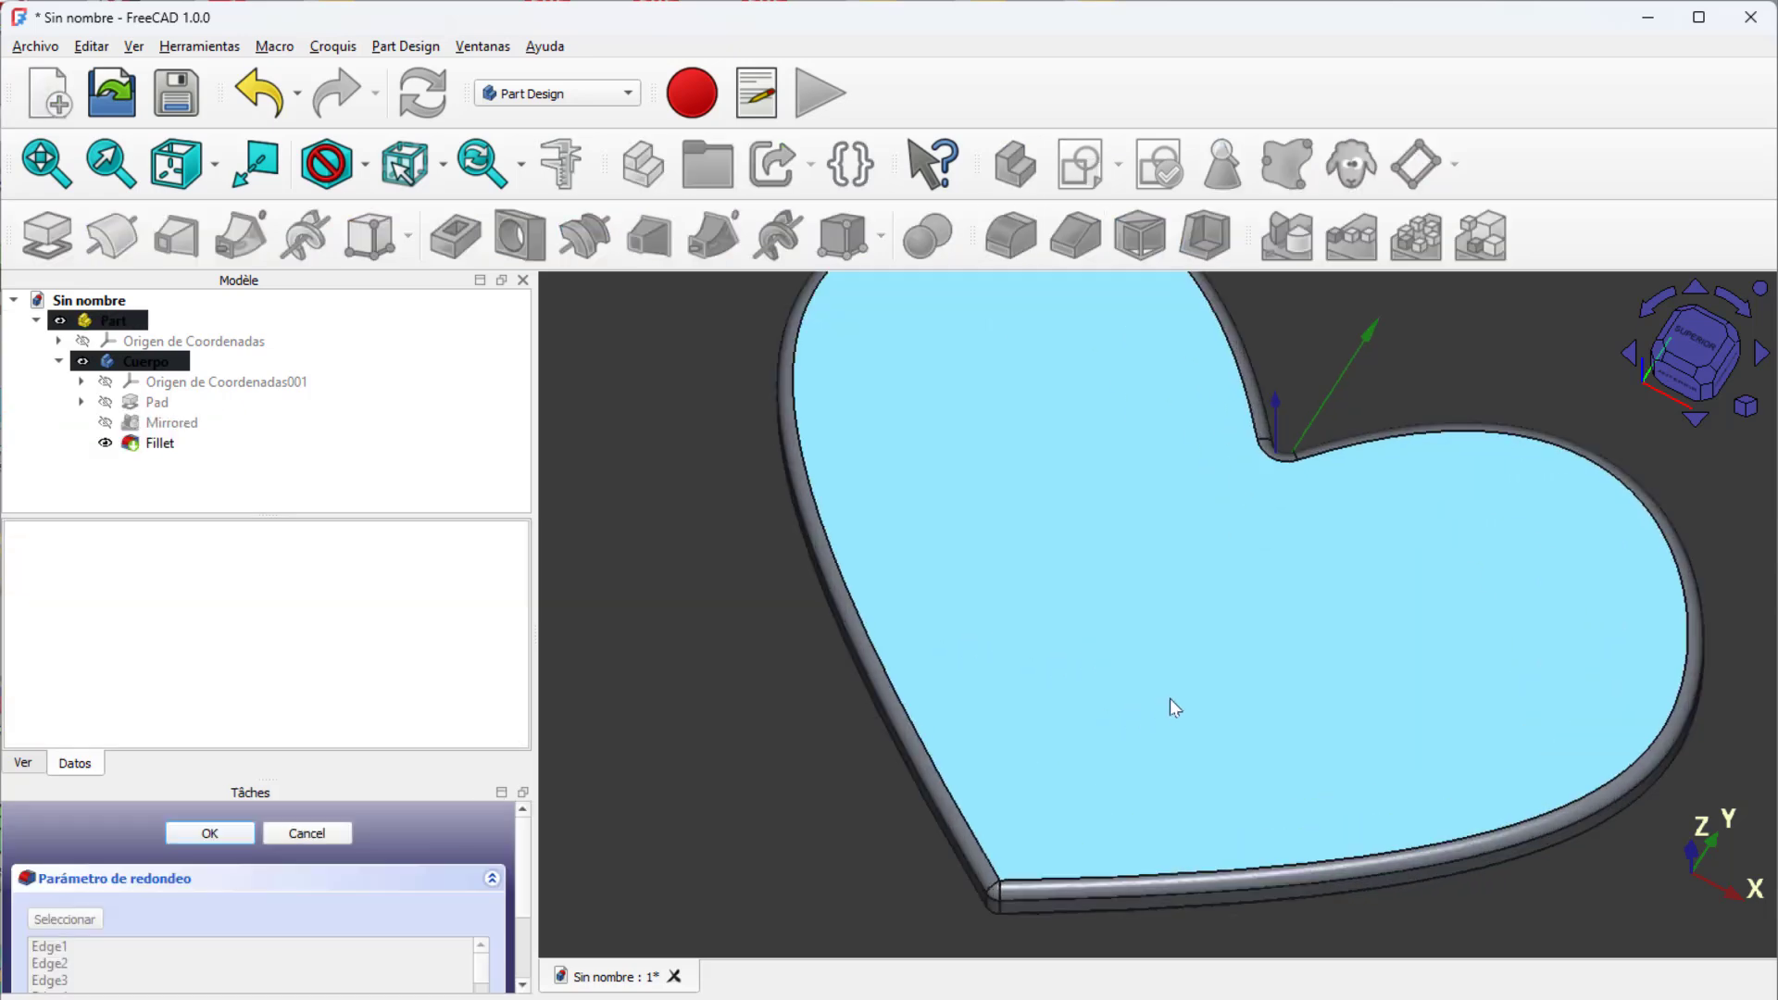
scroll(1169, 698, down, 5)
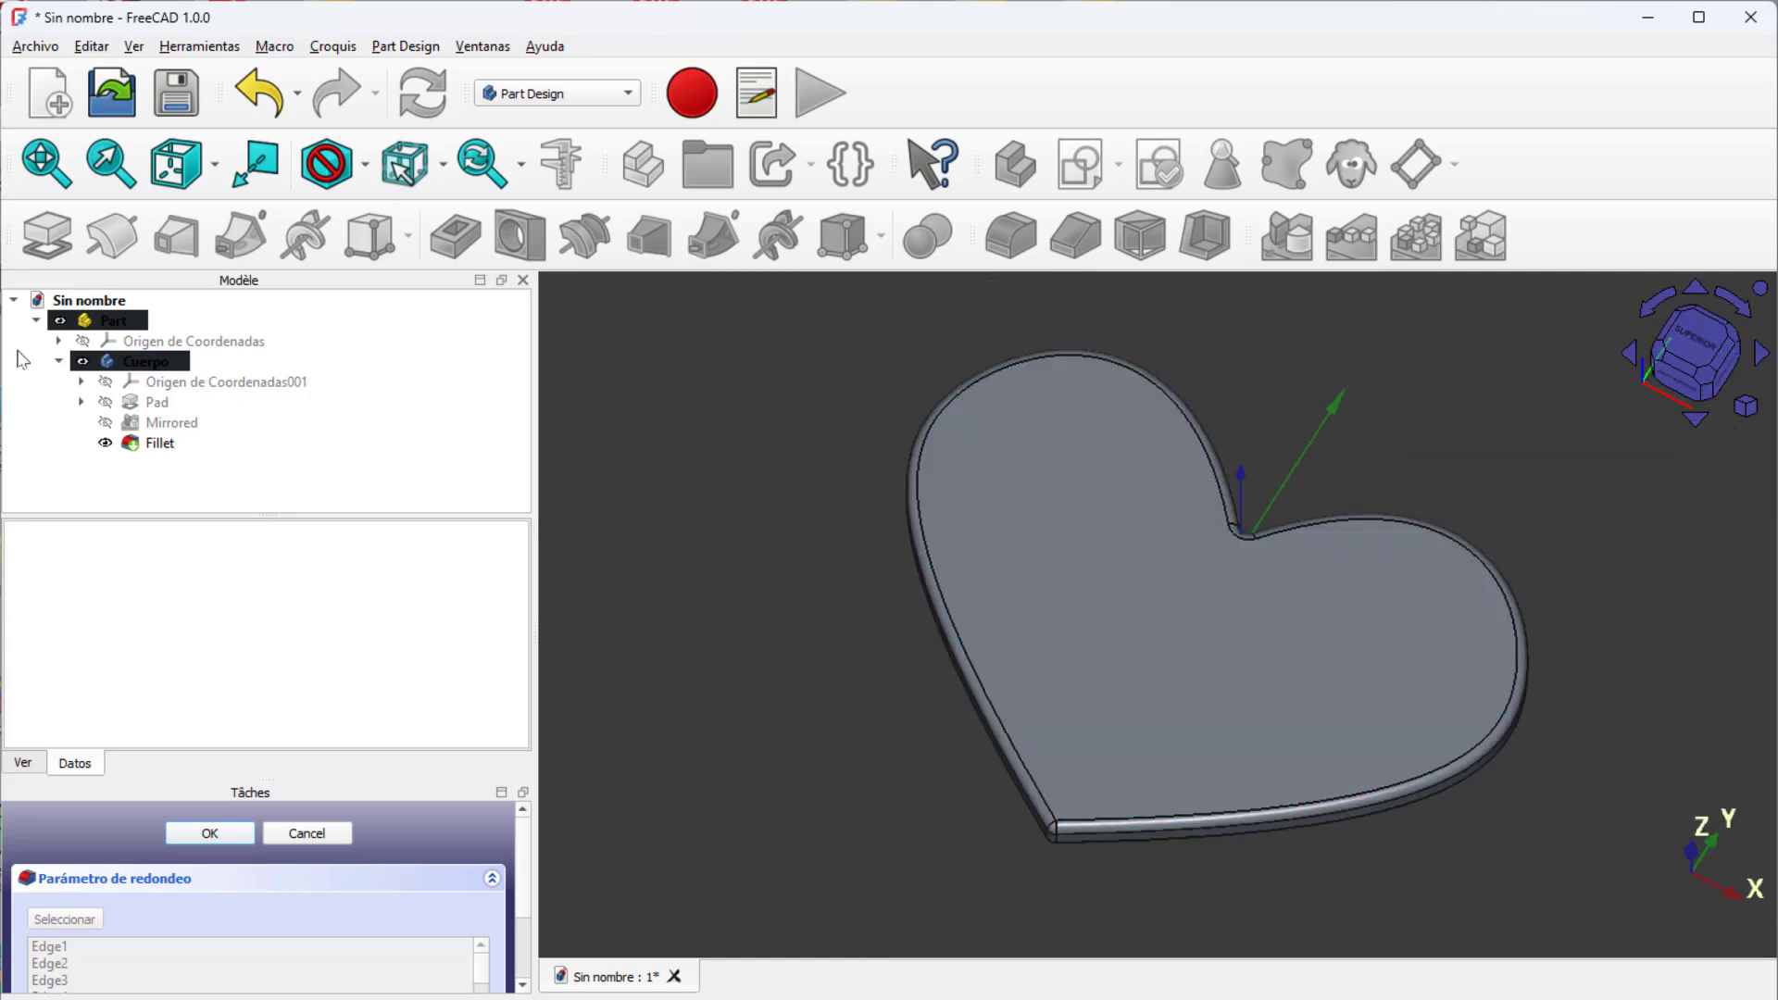
click(59, 361)
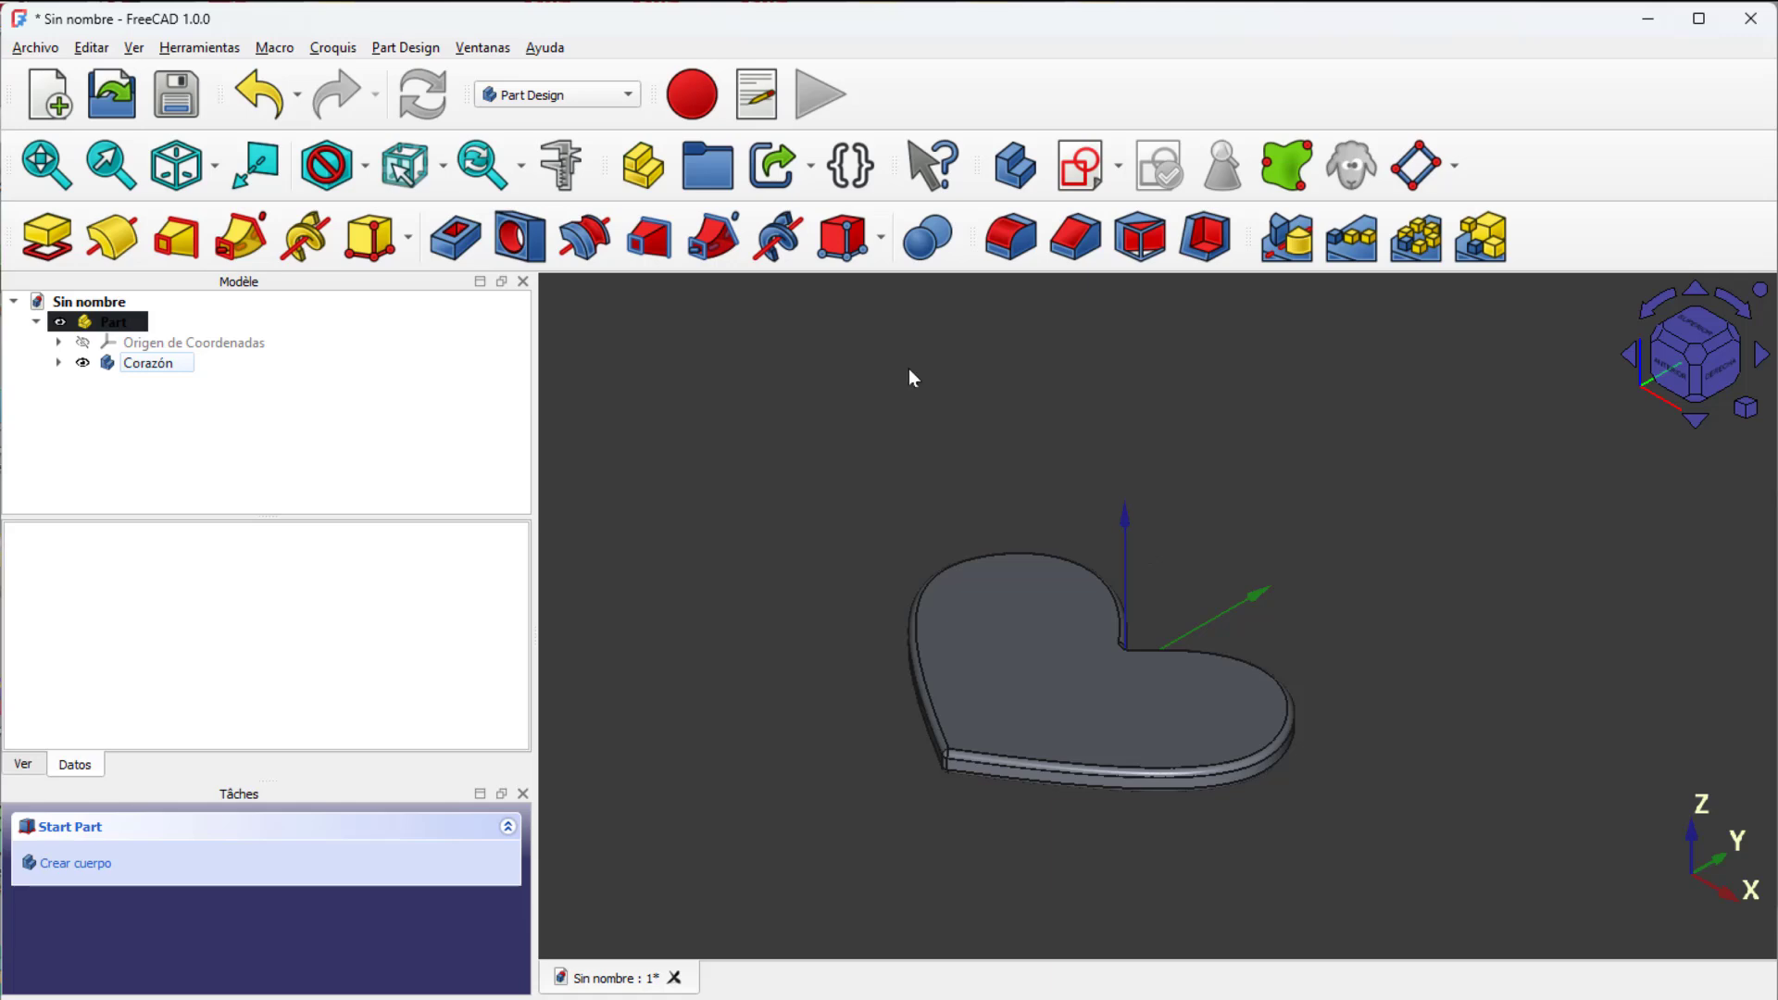
Step: With the heart viewed from above, create a new body and start a sketch on its XY plane
click(215, 165)
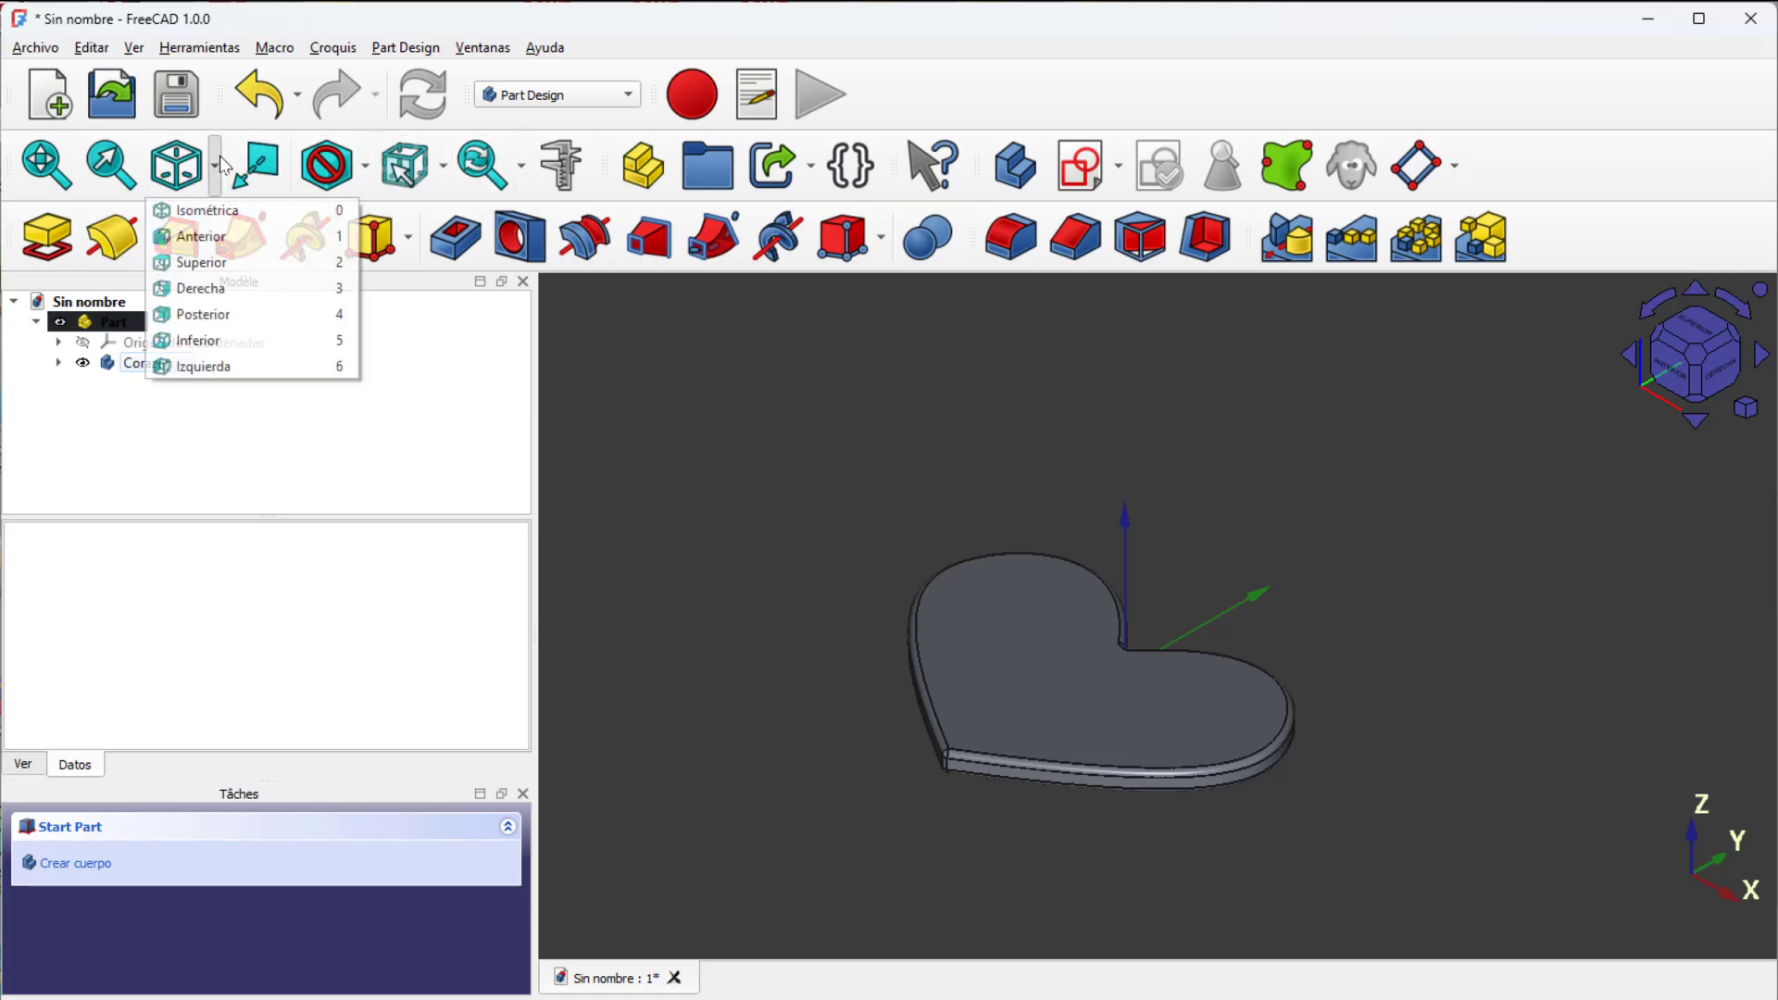
click(219, 263)
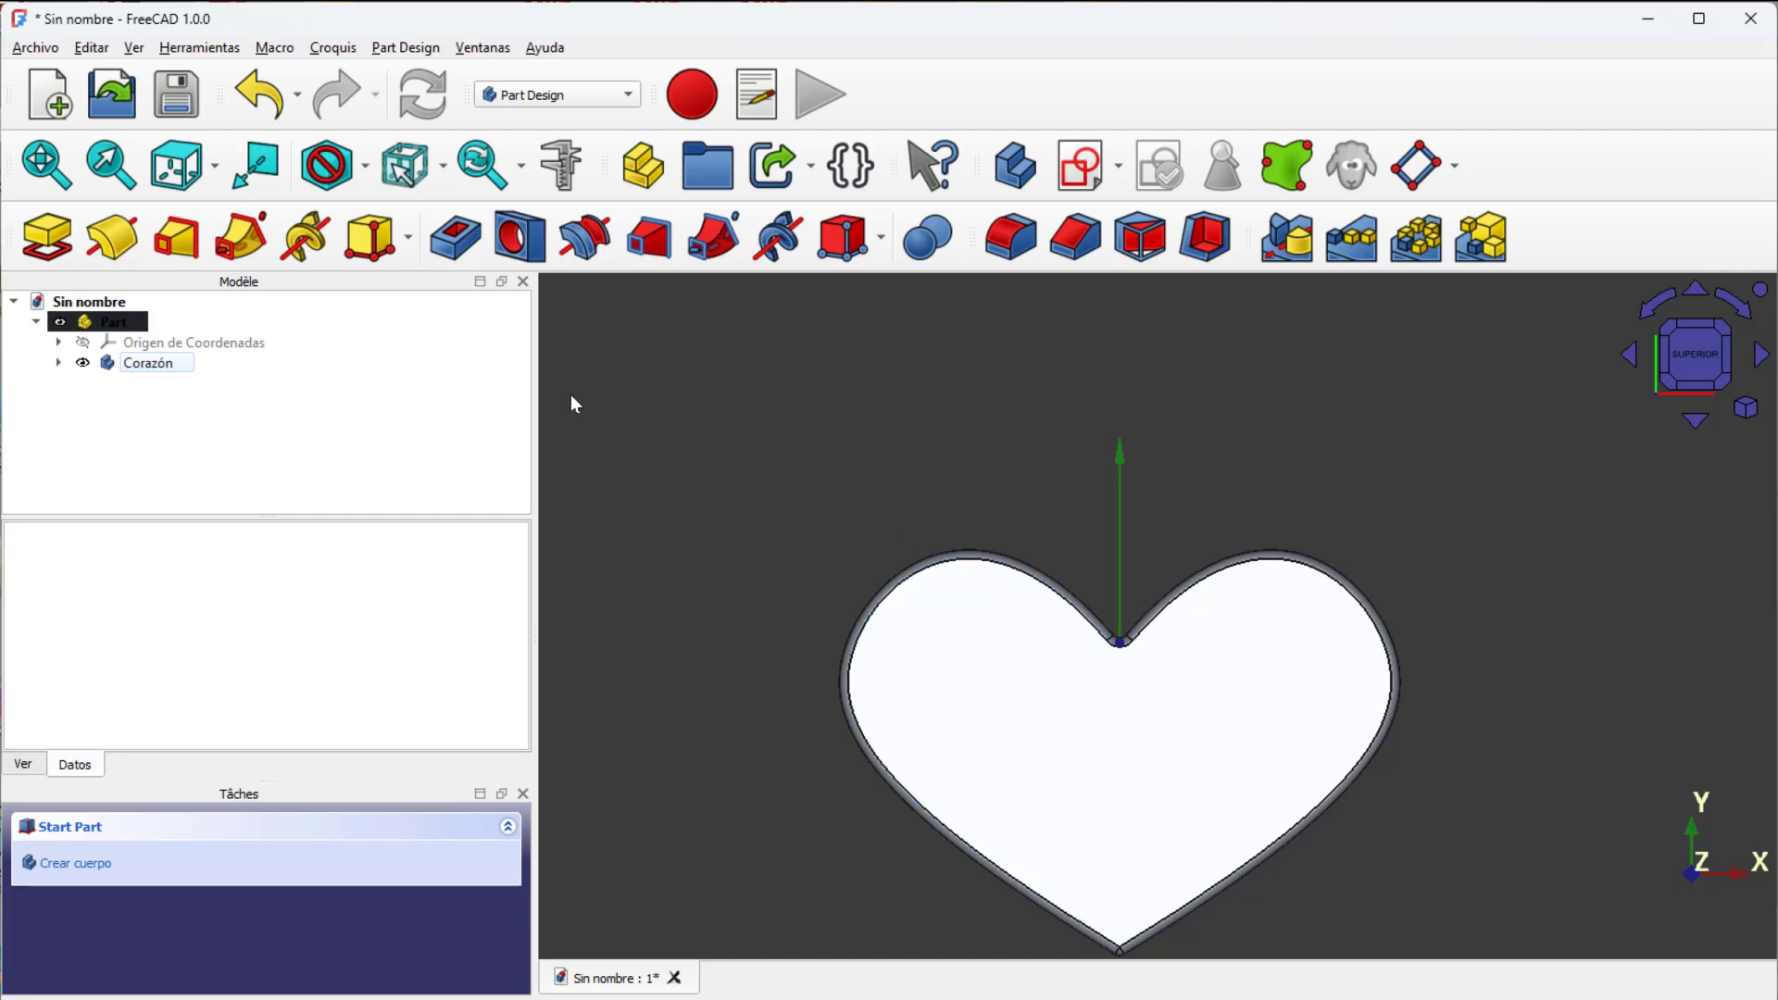
click(1017, 167)
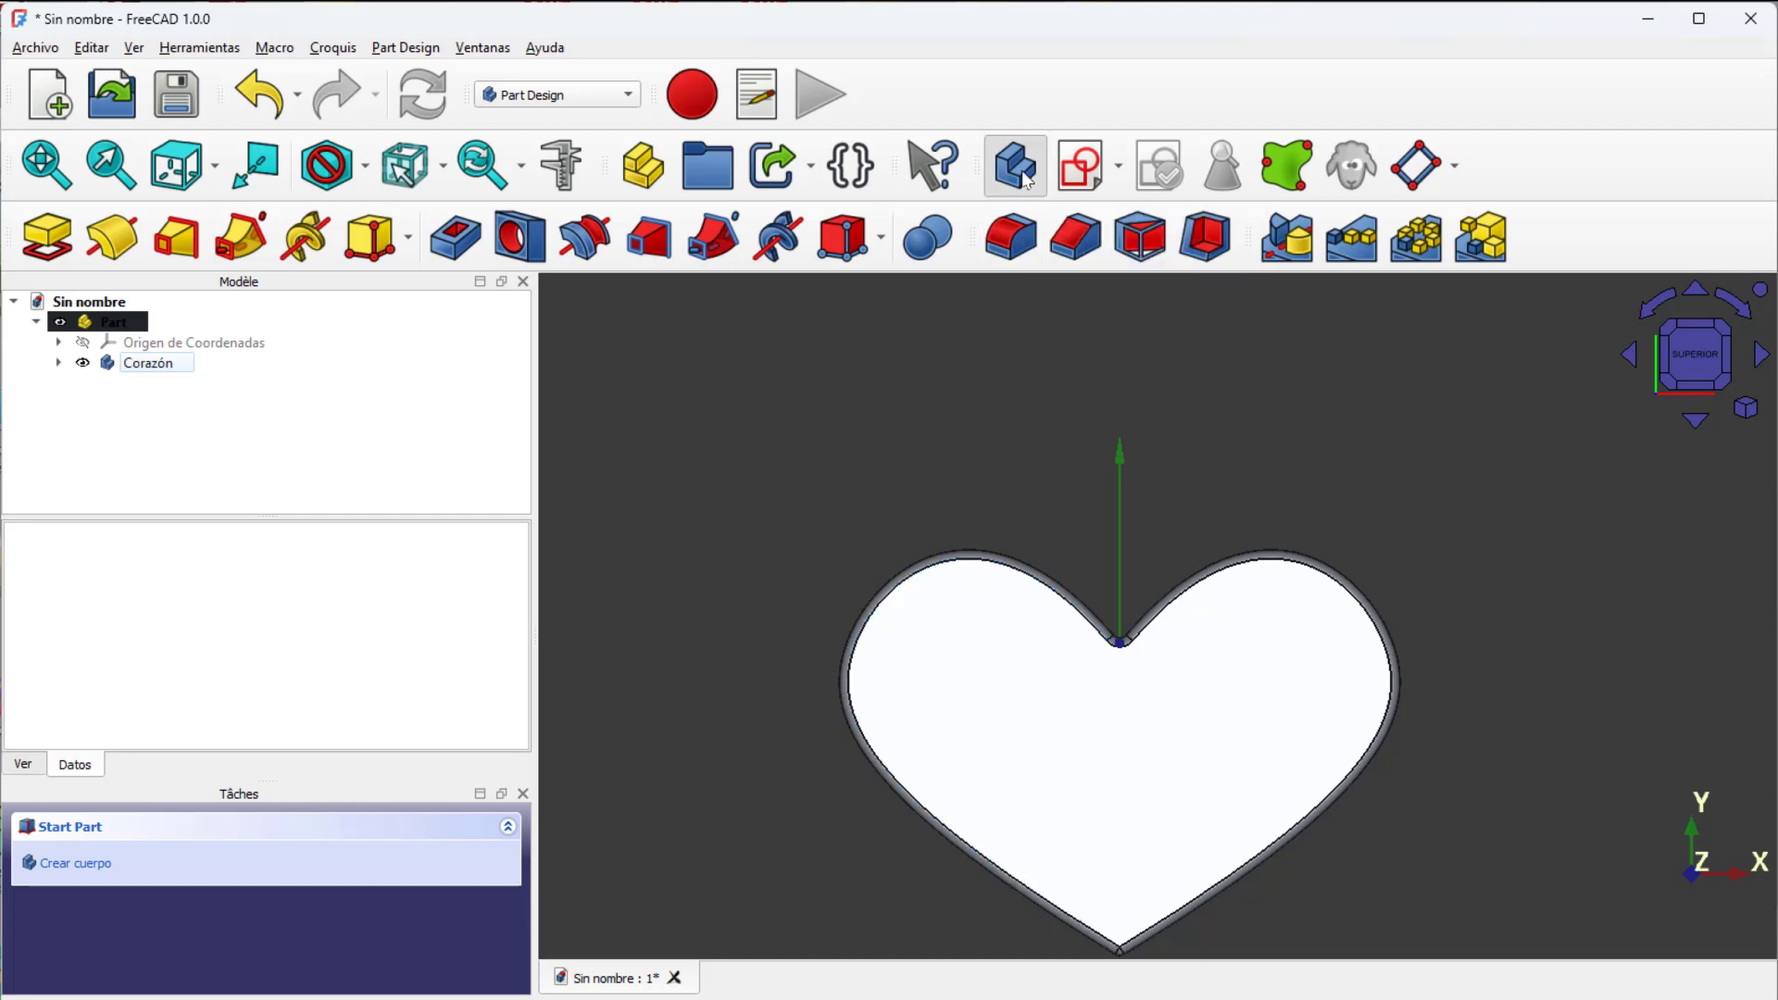
click(1081, 173)
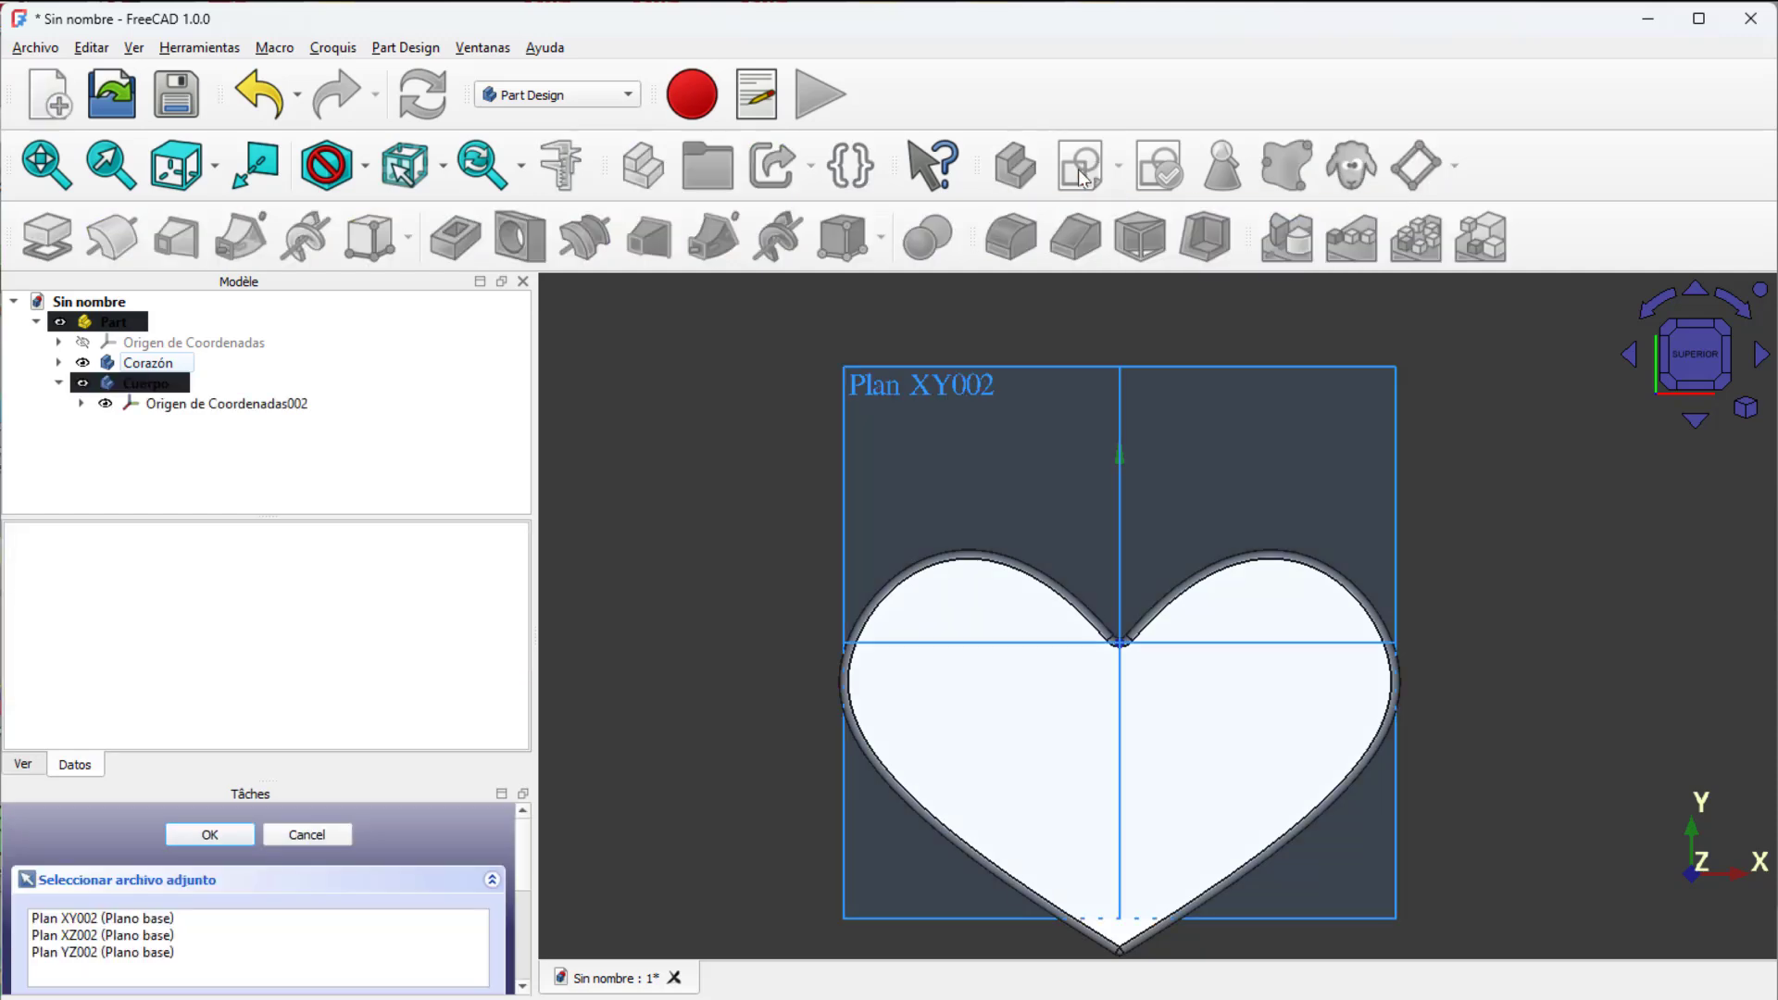
click(78, 920)
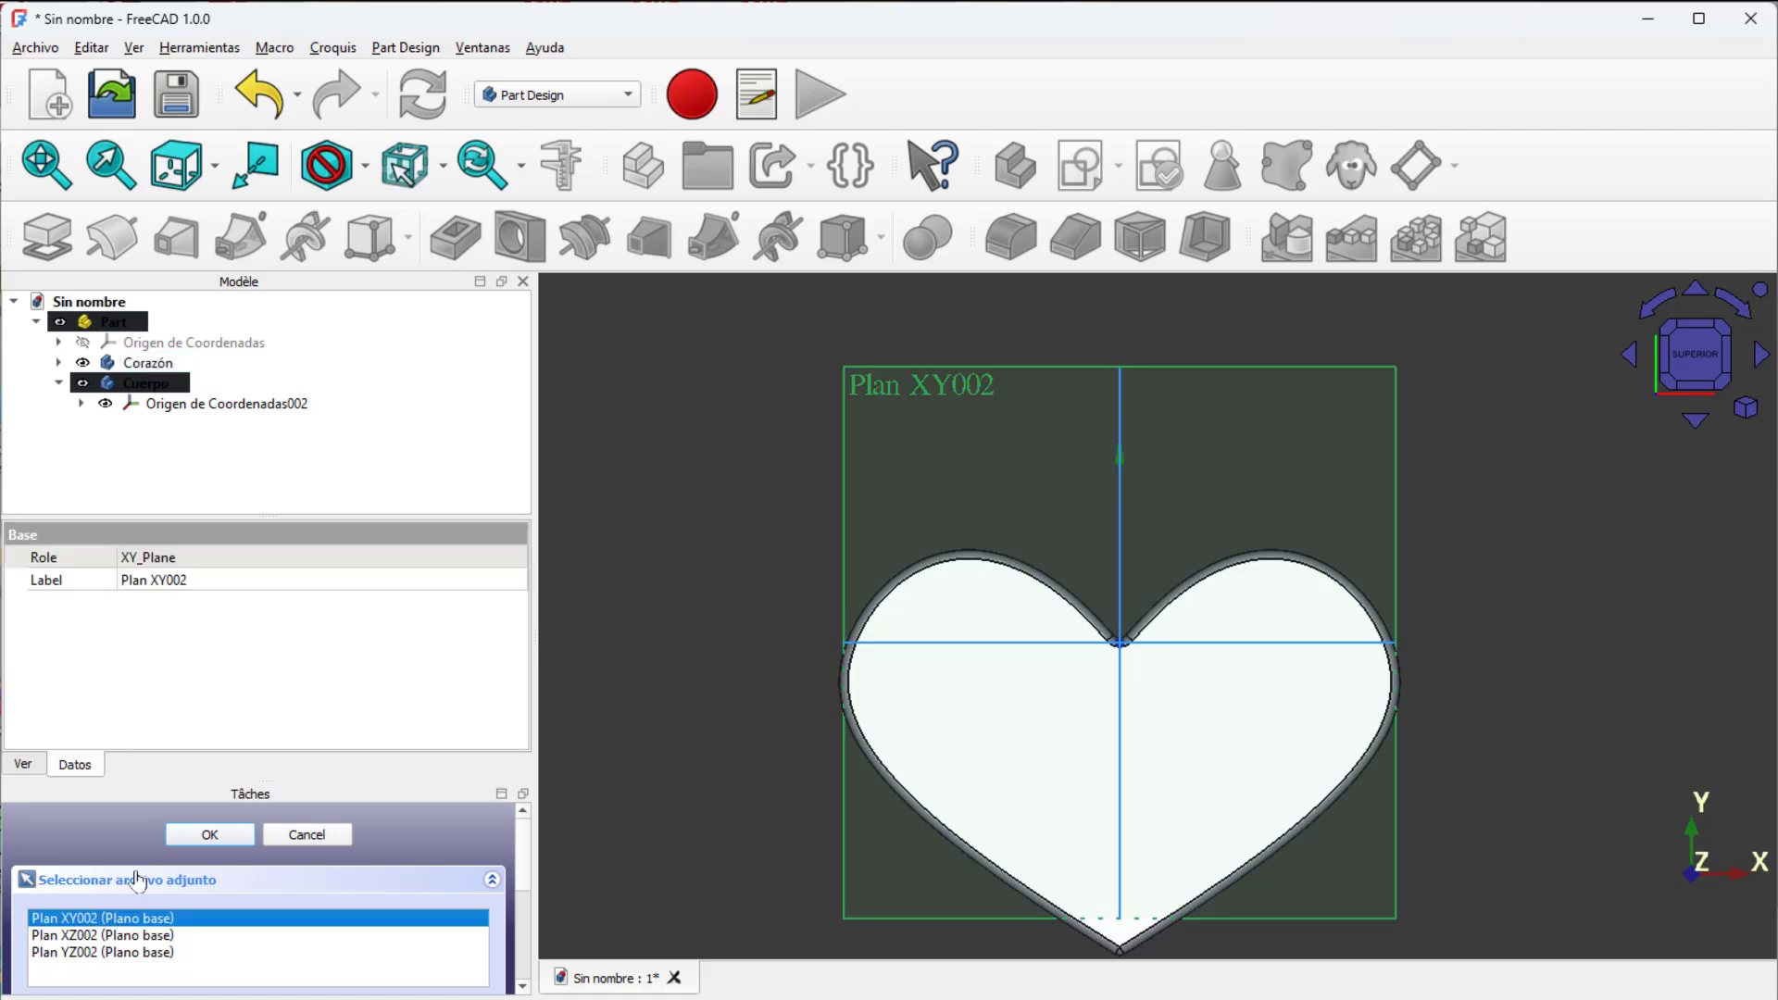
click(193, 835)
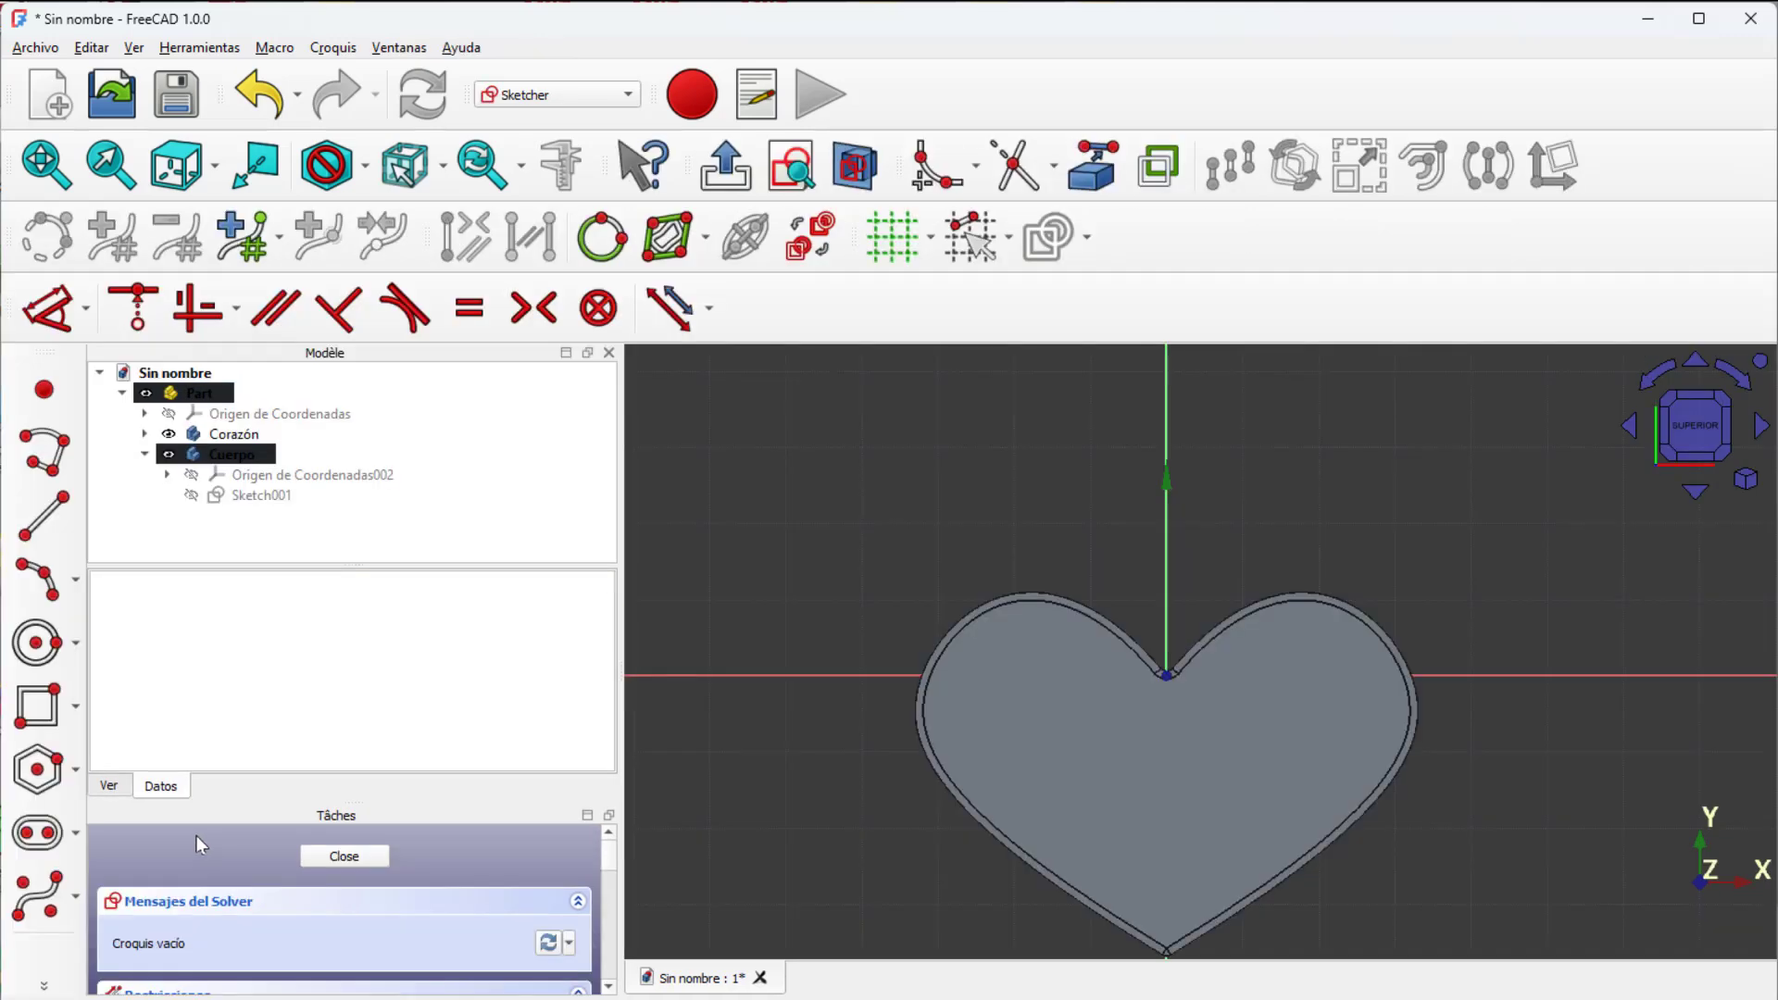
Step: In section view, sketch a 4 mm diameter circle in the heart's upper-left lobe, centred about (-20, 5) mm, and finish the sketch
click(868, 181)
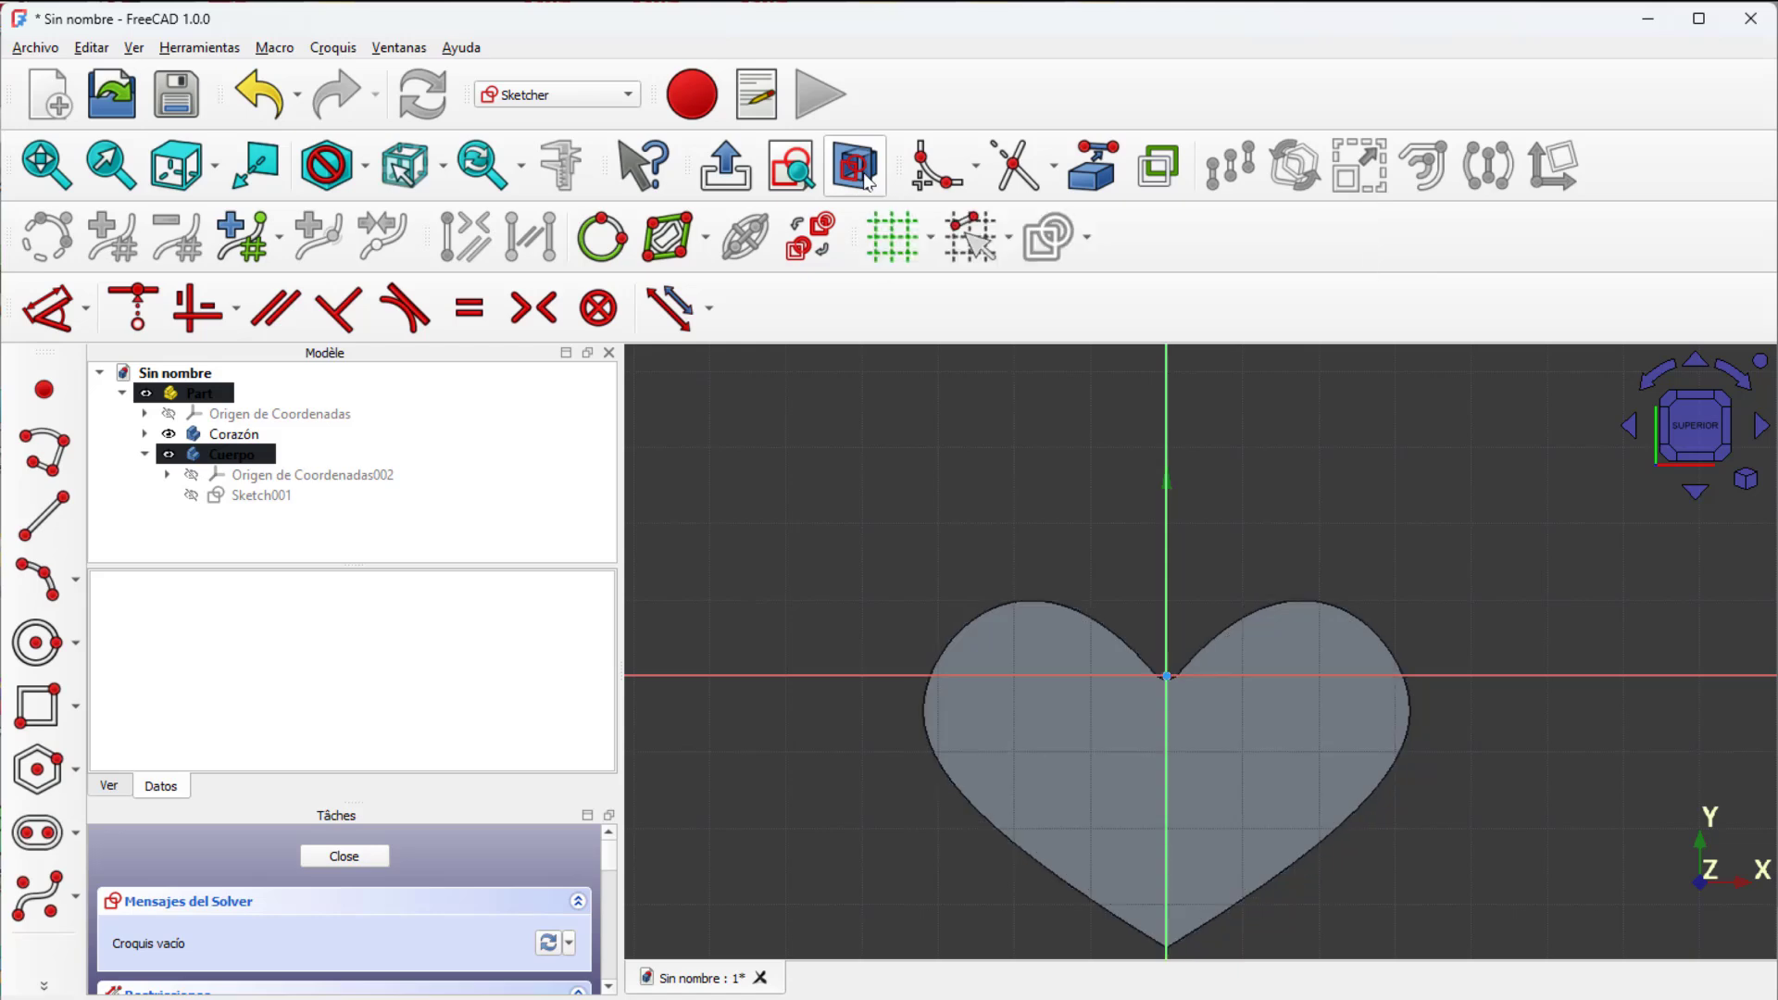
click(44, 655)
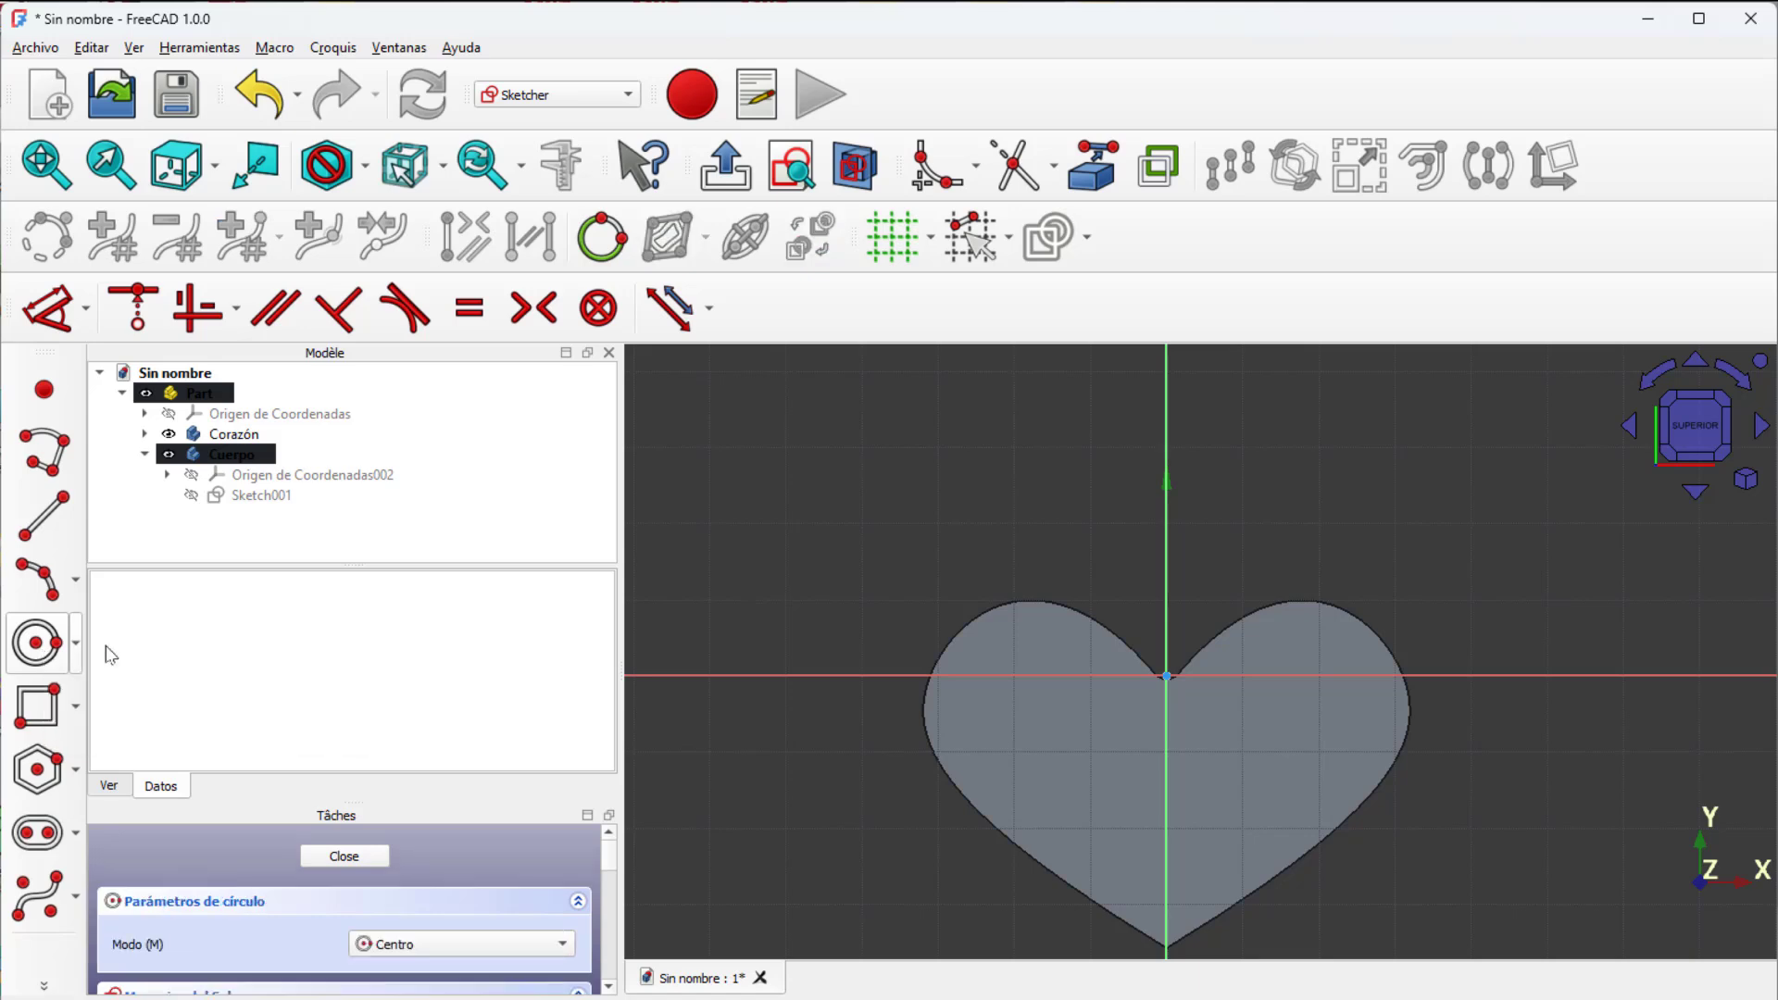
click(1013, 635)
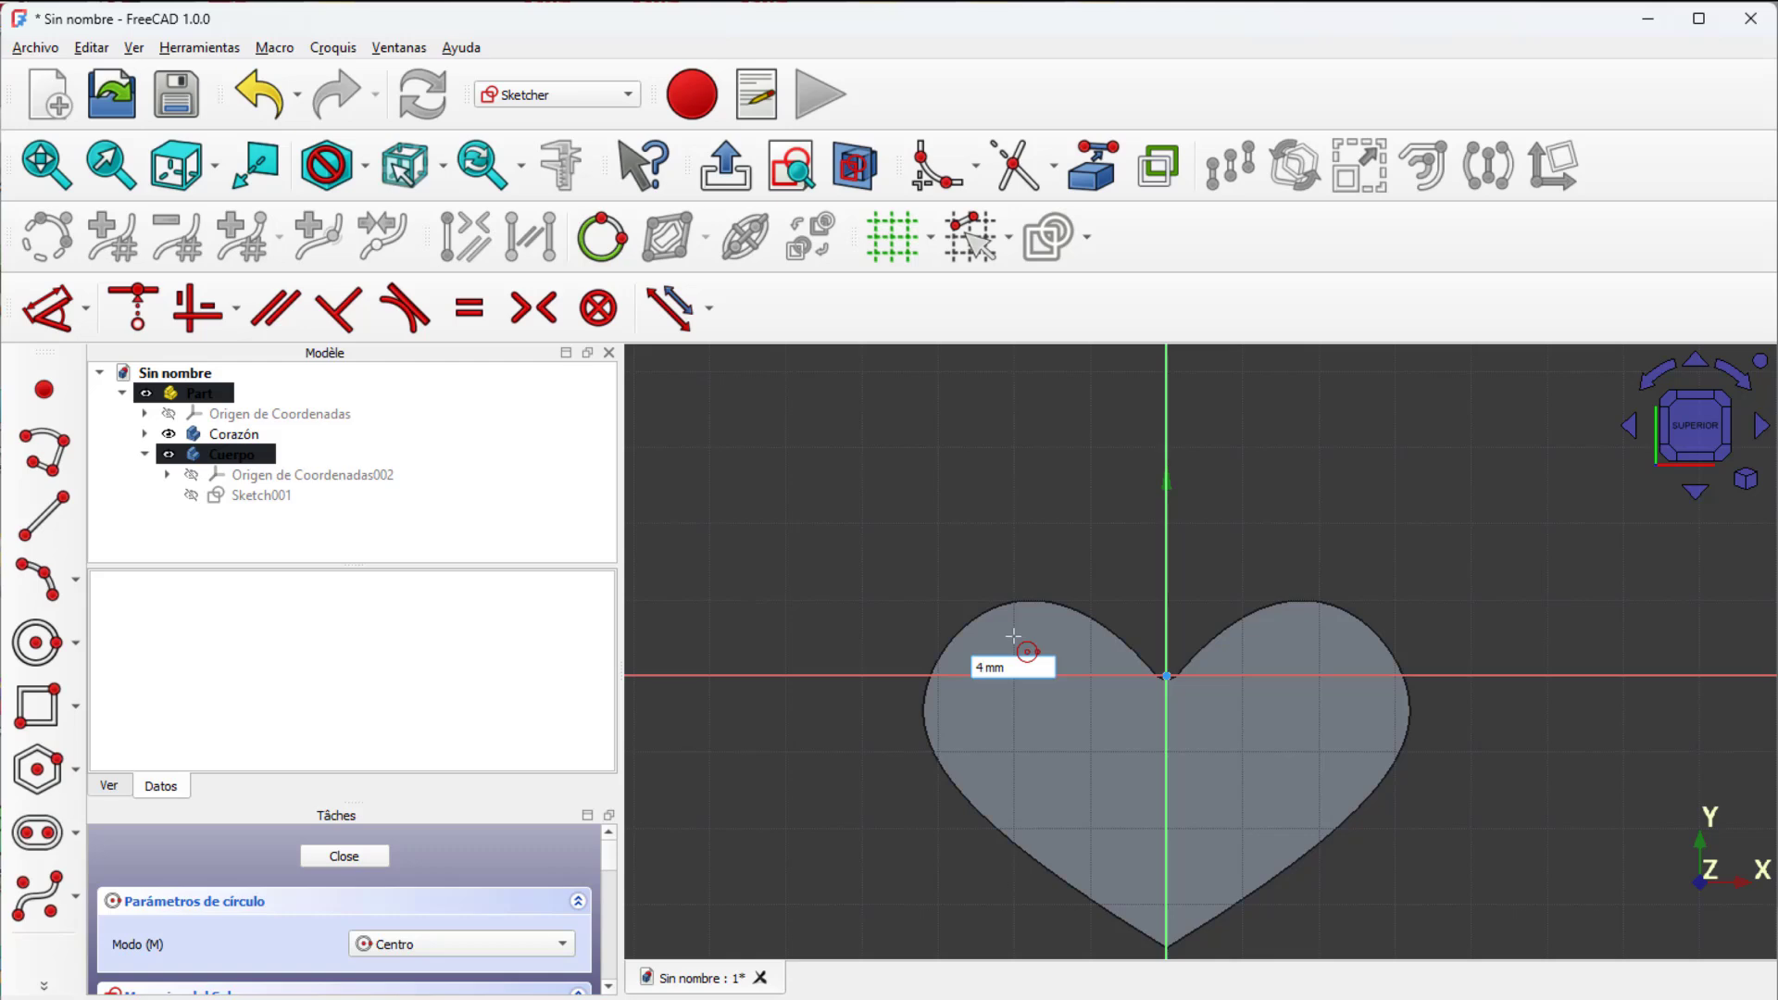
key(Return)
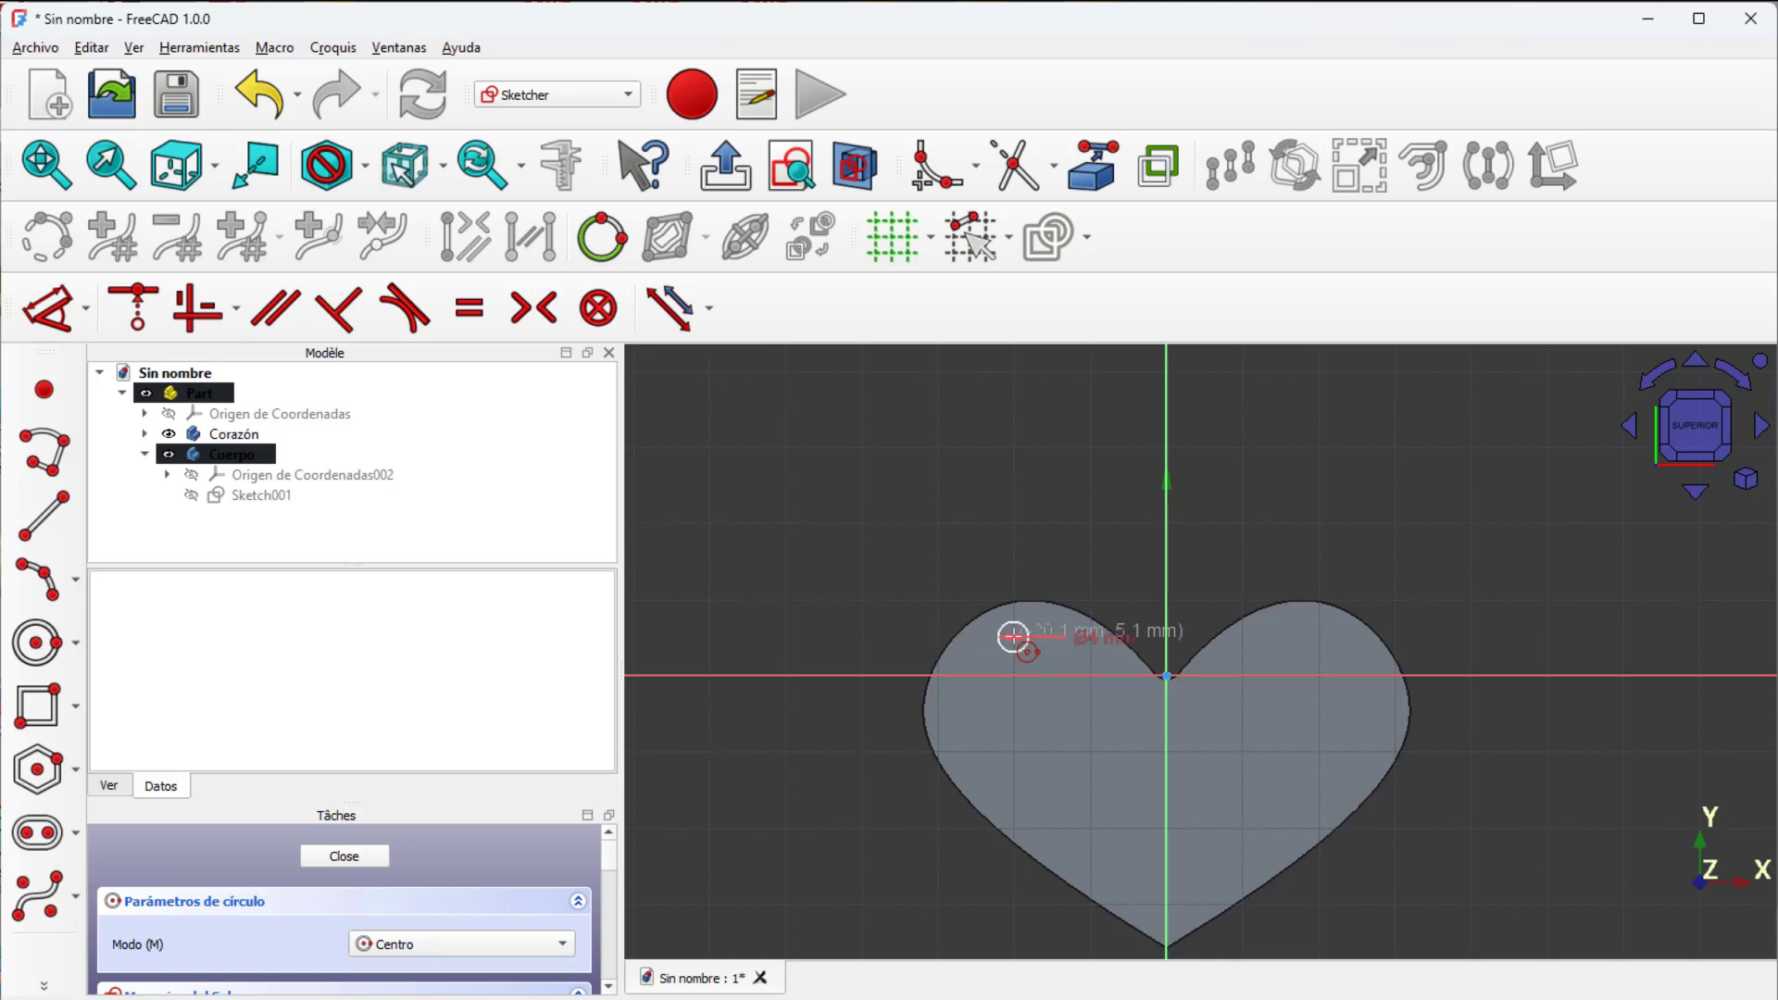
key(Escape)
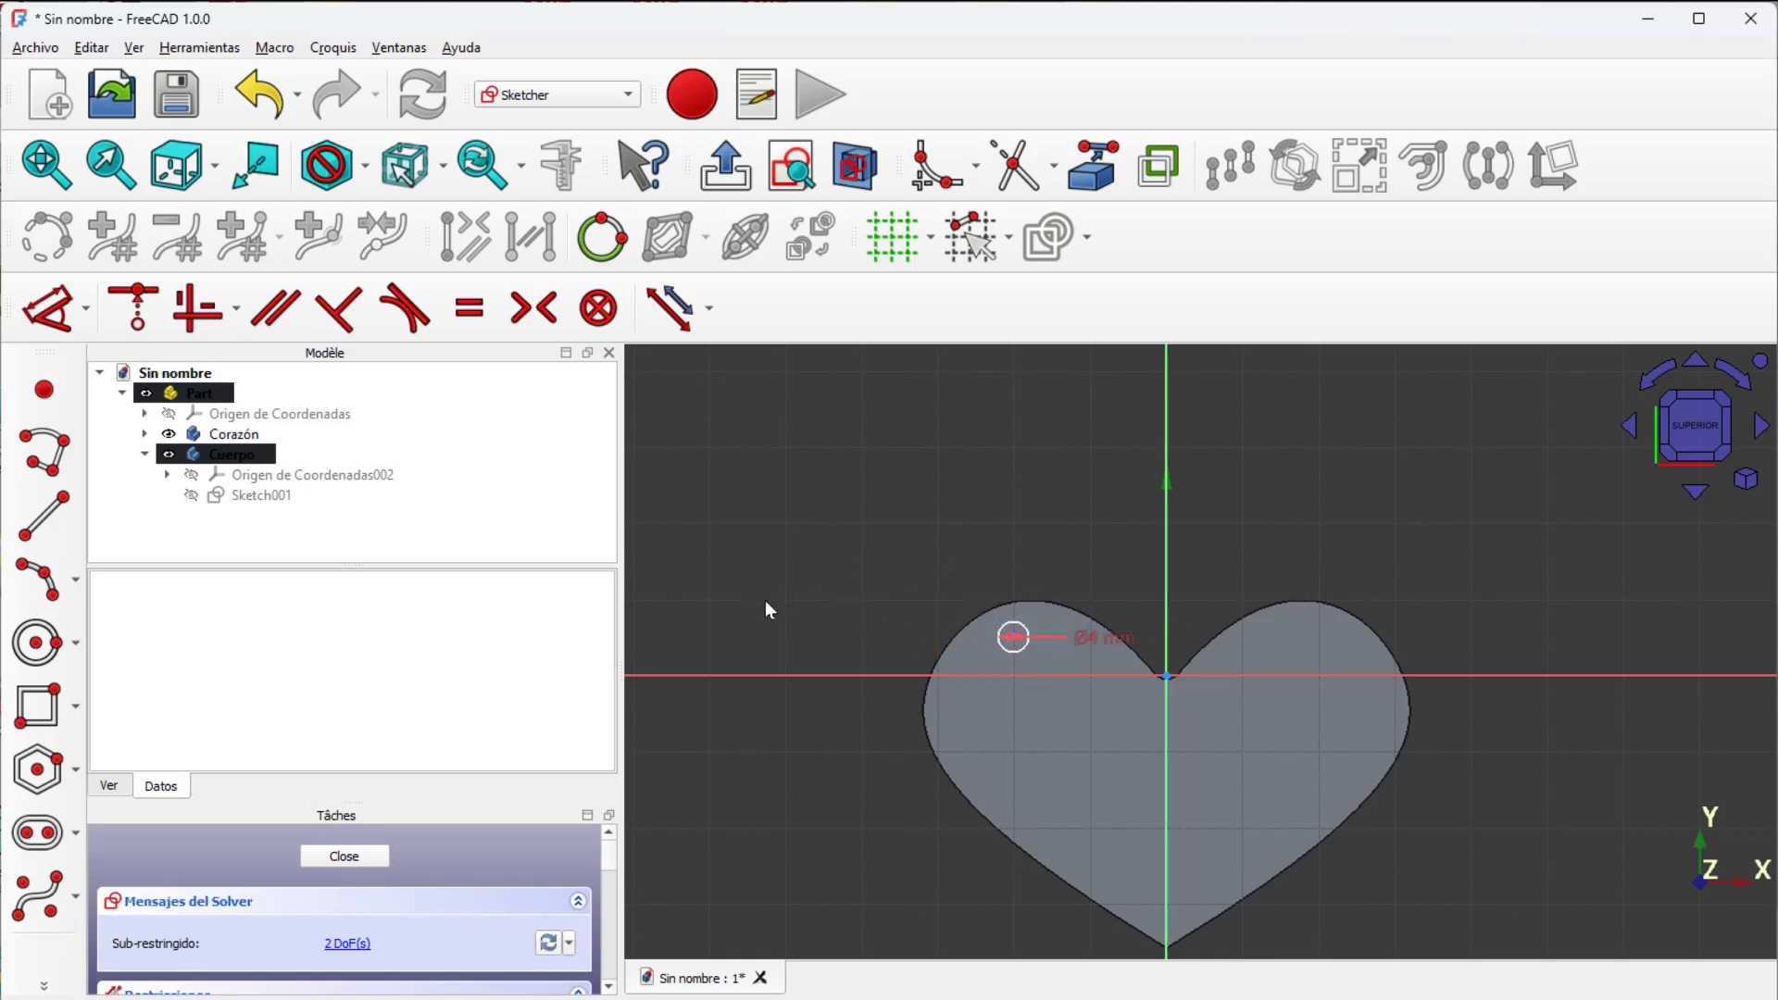
click(350, 854)
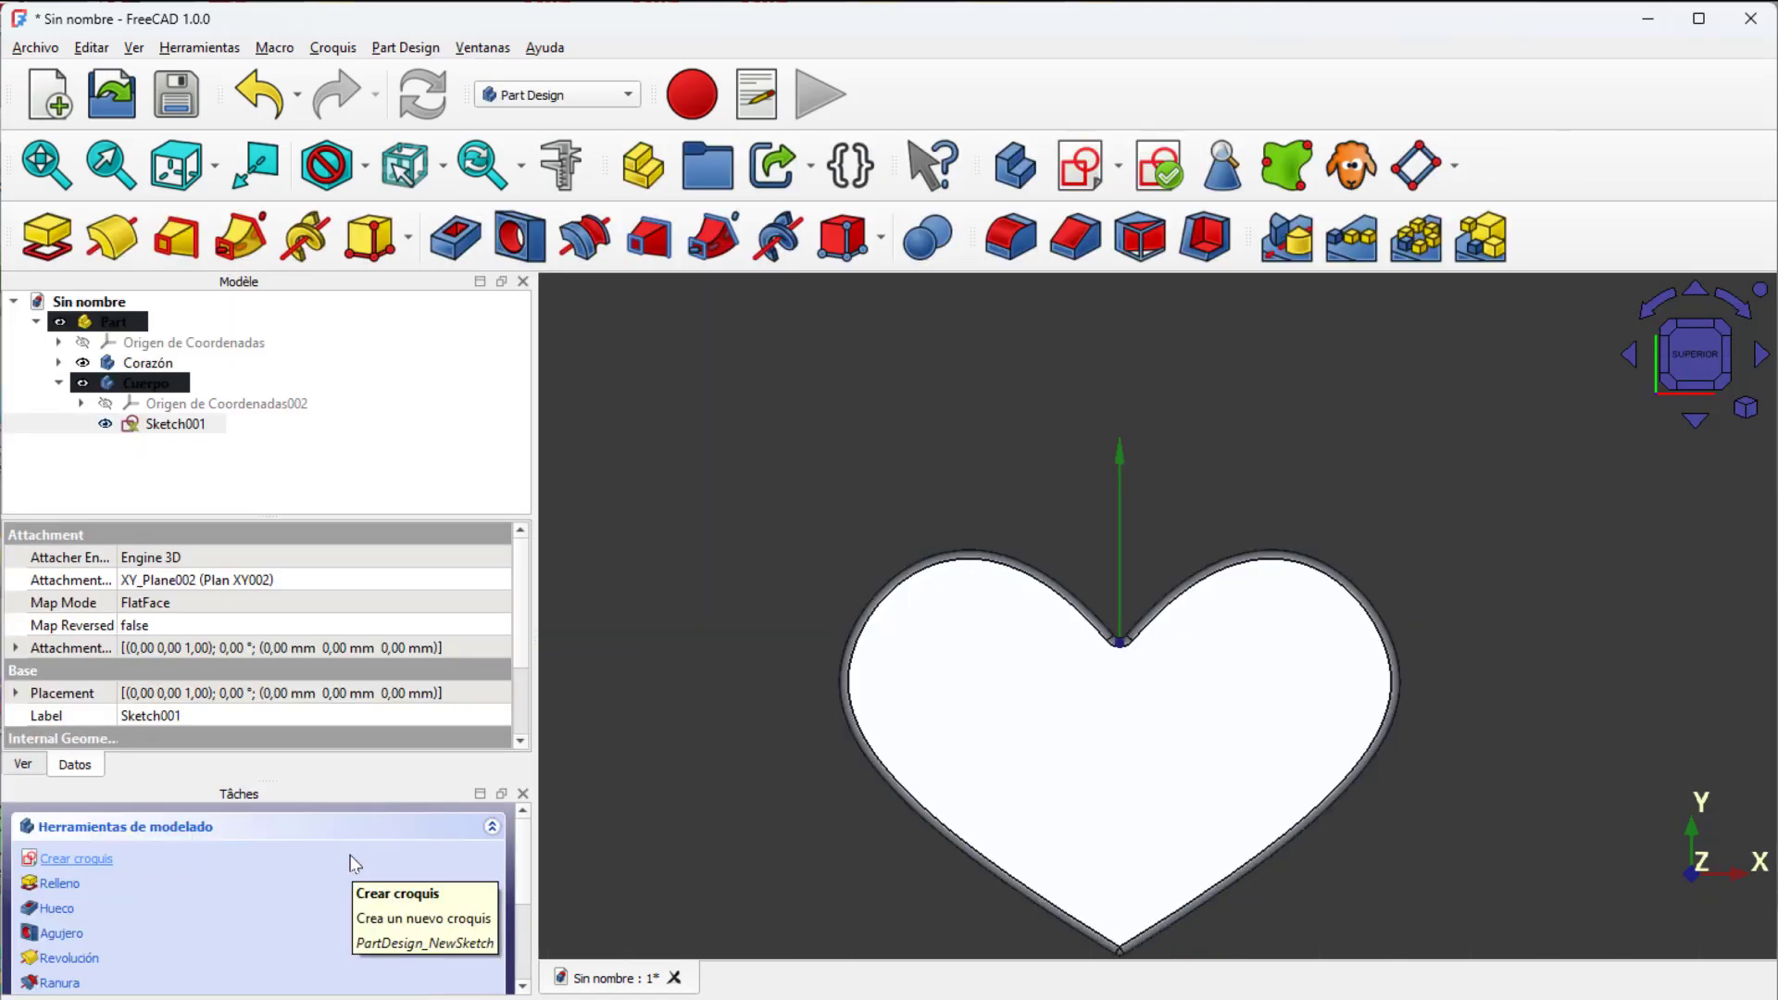
Step: Pad the circle sketch to a length of 10 mm to form a cylinder
click(49, 244)
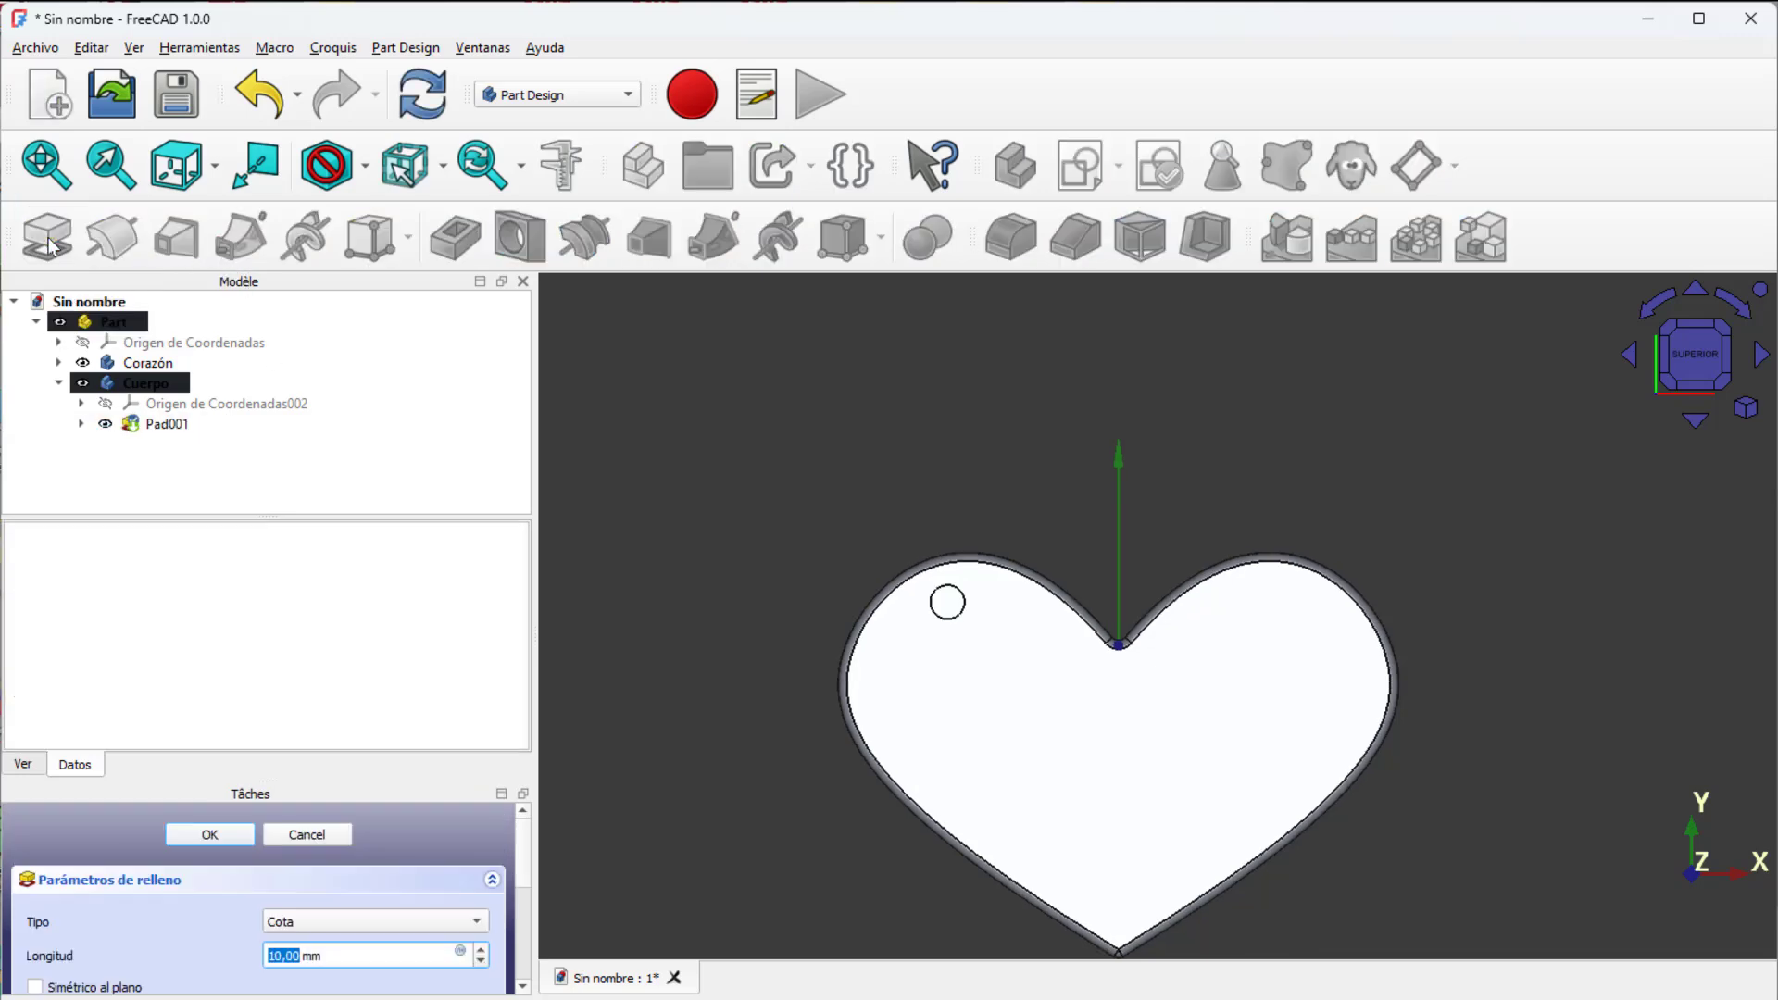
key(Return)
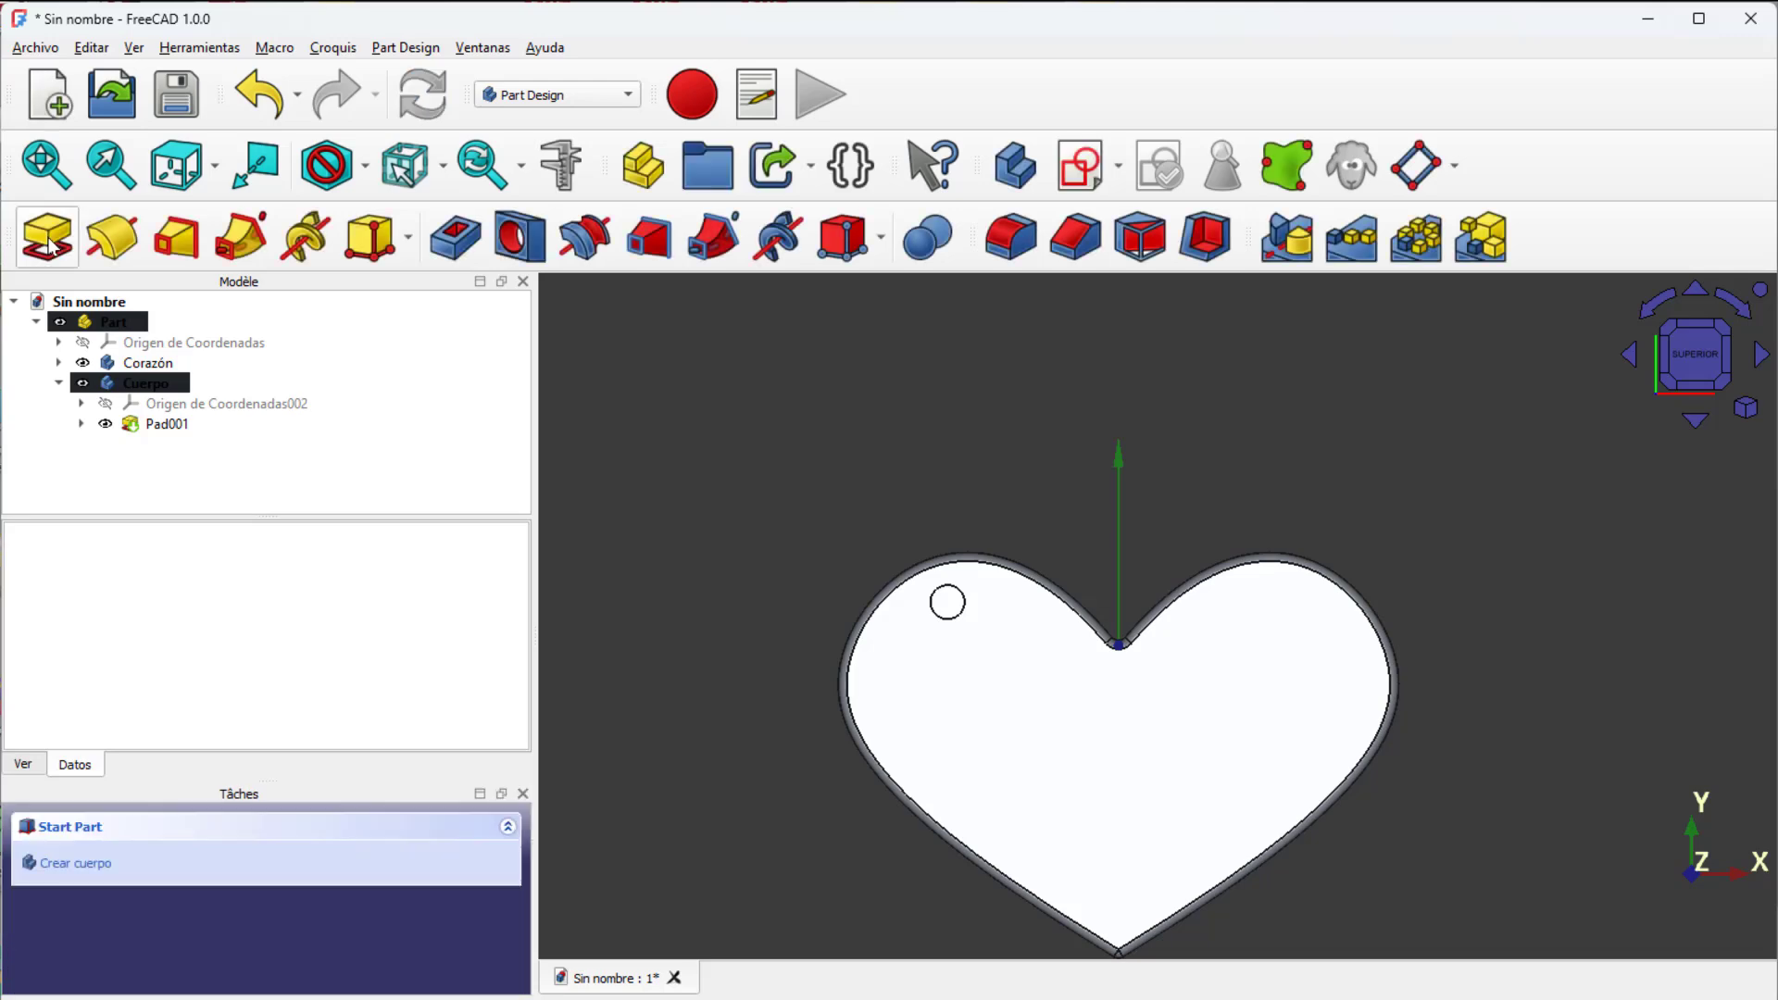
mouse_move(1044, 449)
middle_down()
mouse_move(1080, 485)
mouse_move(1083, 435)
mouse_move(1175, 381)
mouse_move(1147, 415)
middle_up()
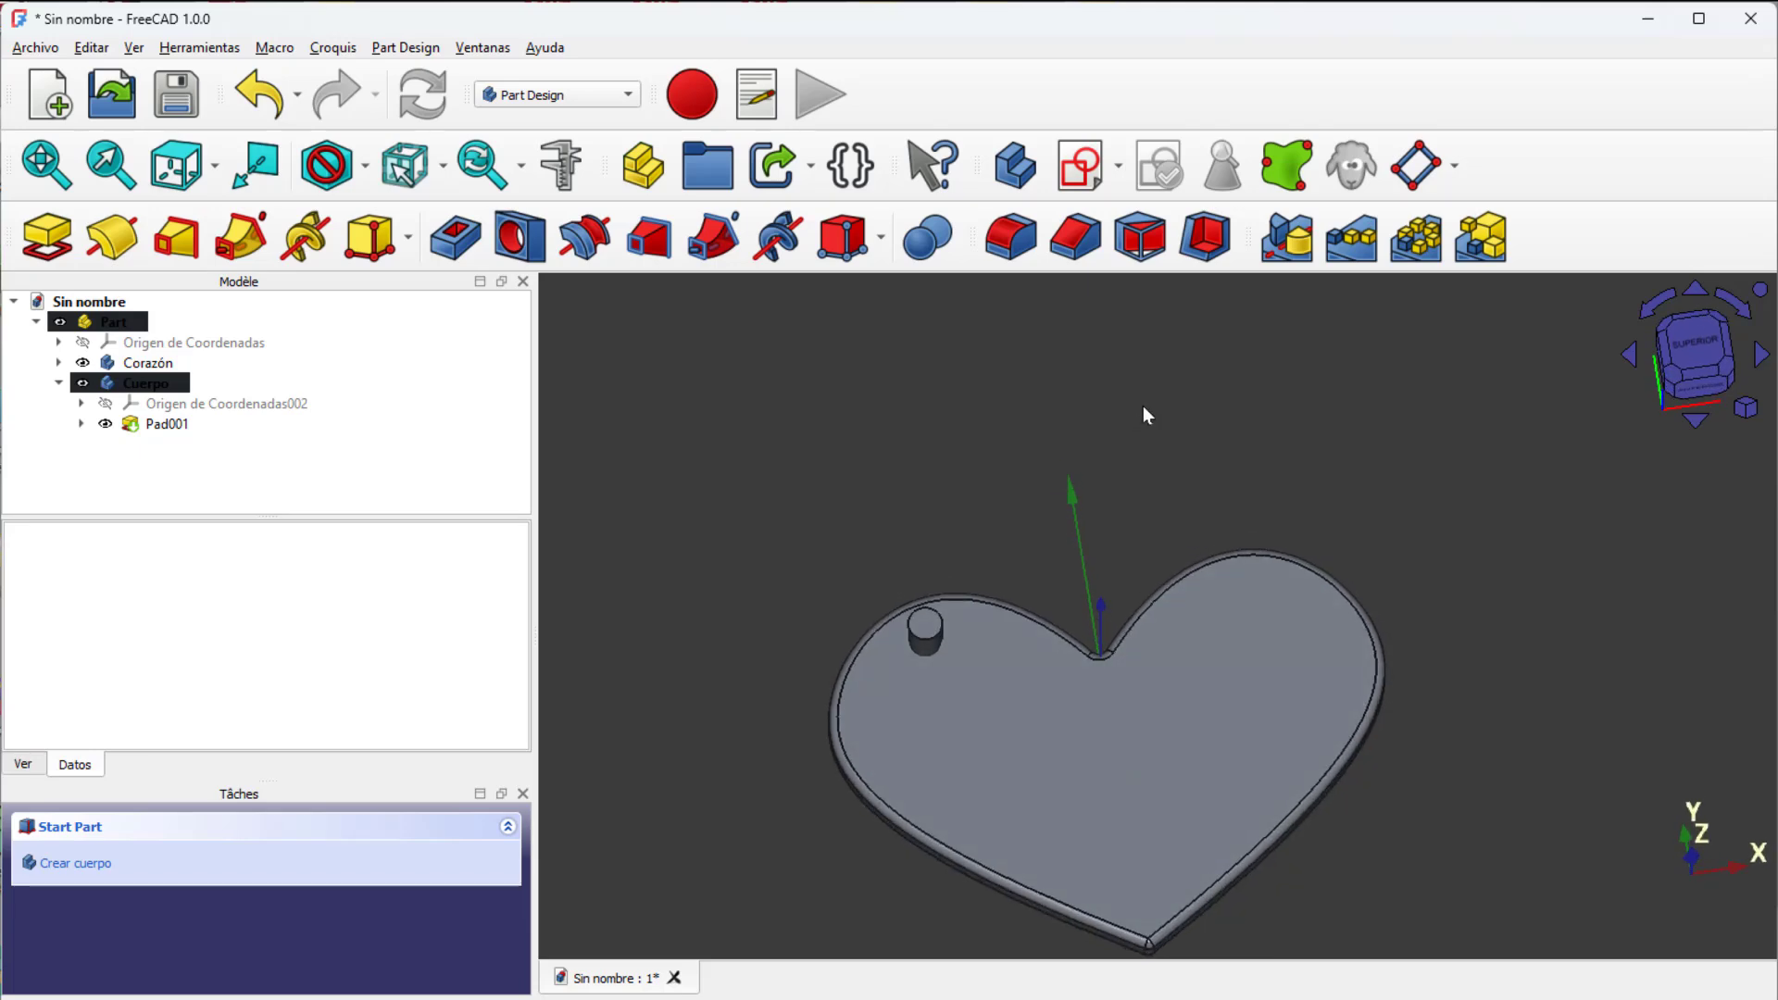
Step: In the Part workbench, cut the cylinder body from the Corazón body to make a round hole
click(551, 96)
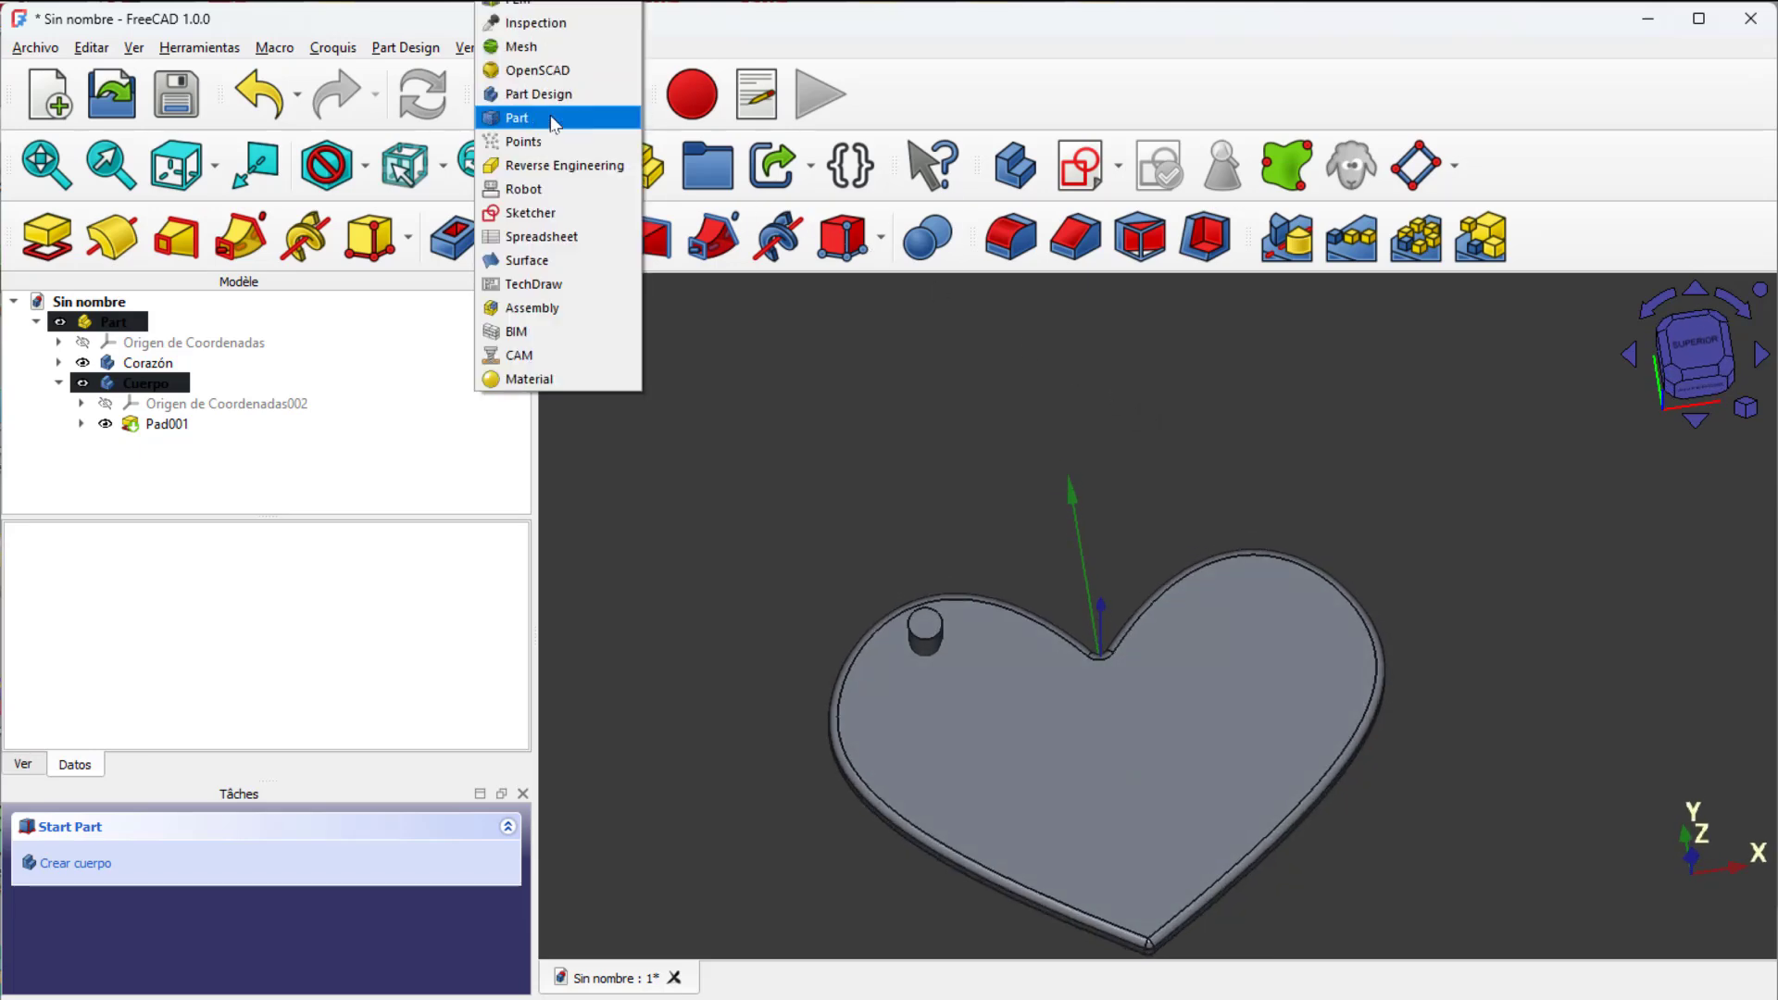
click(553, 118)
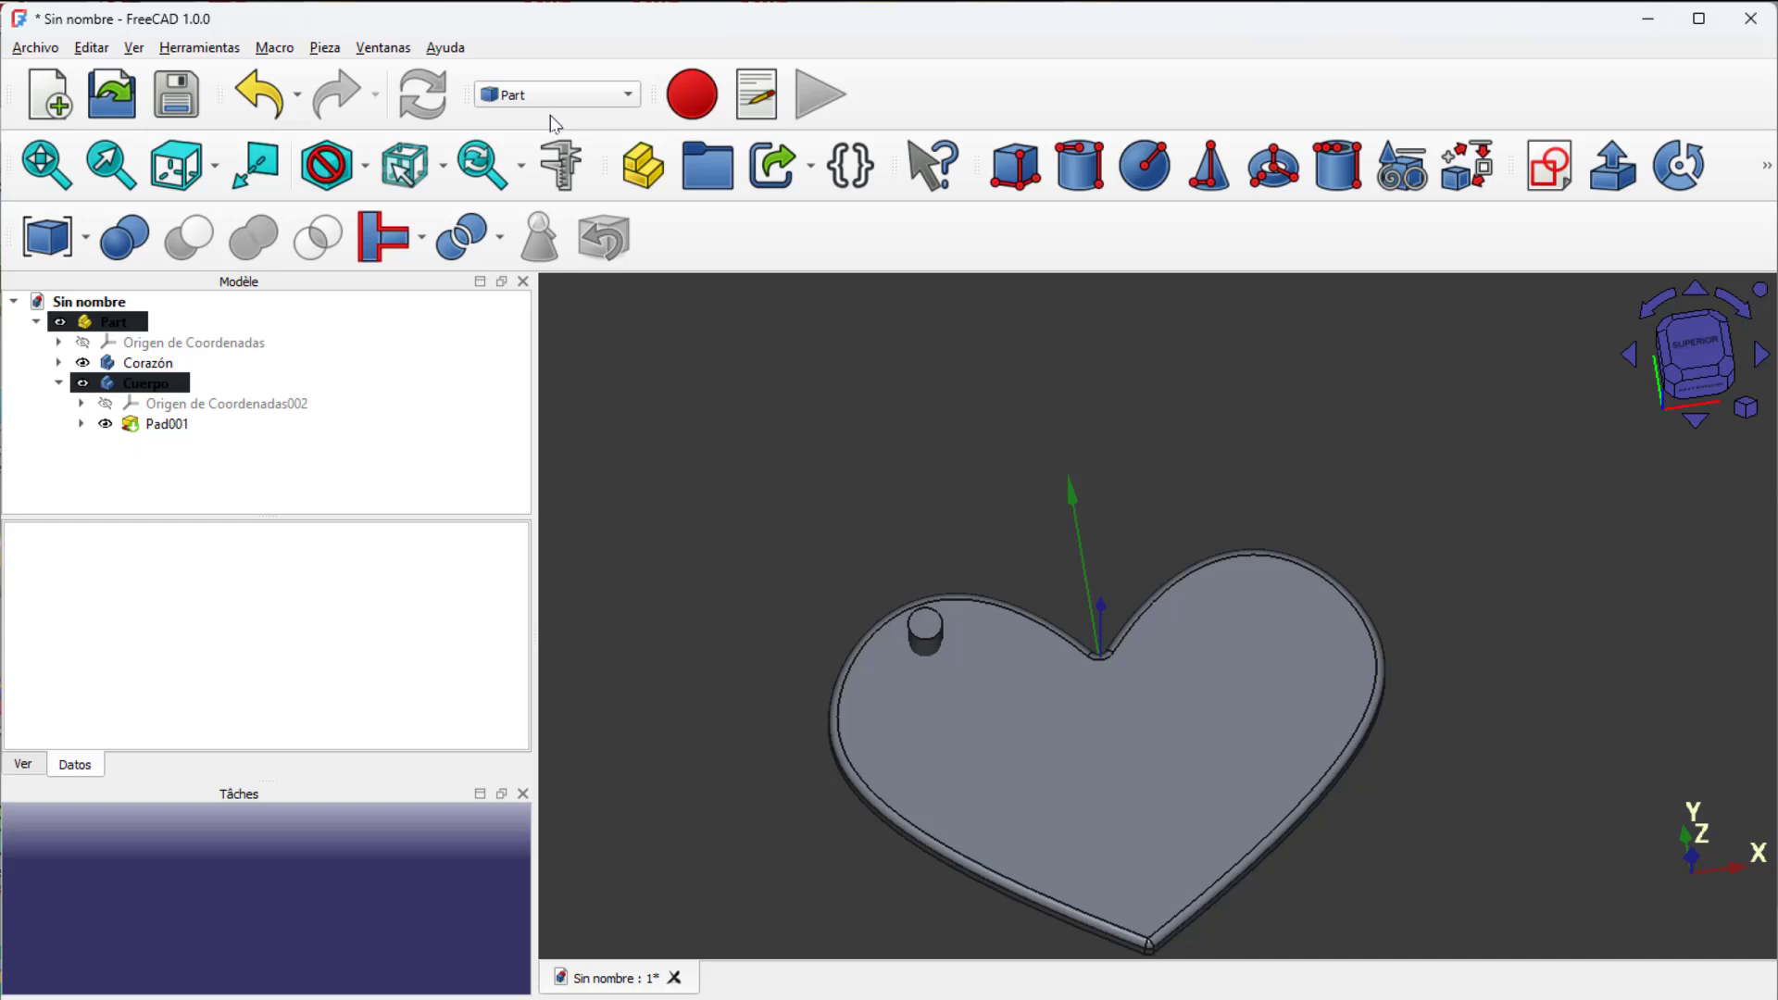
click(58, 384)
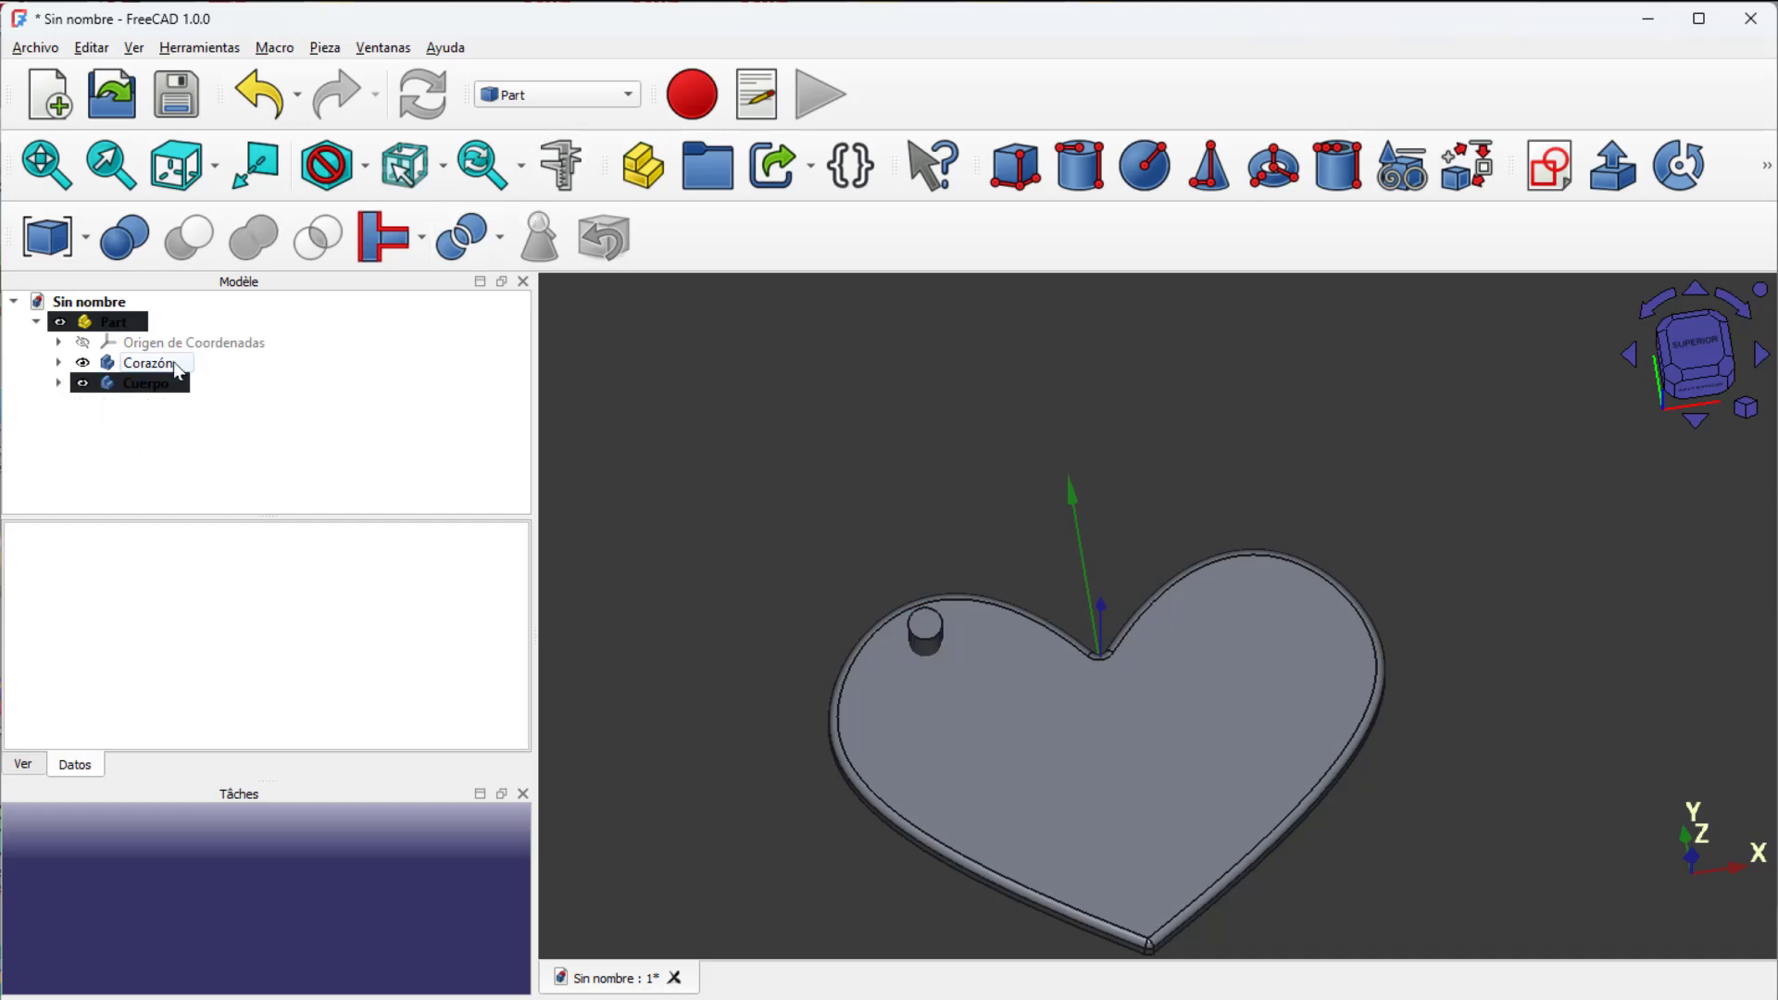
click(148, 363)
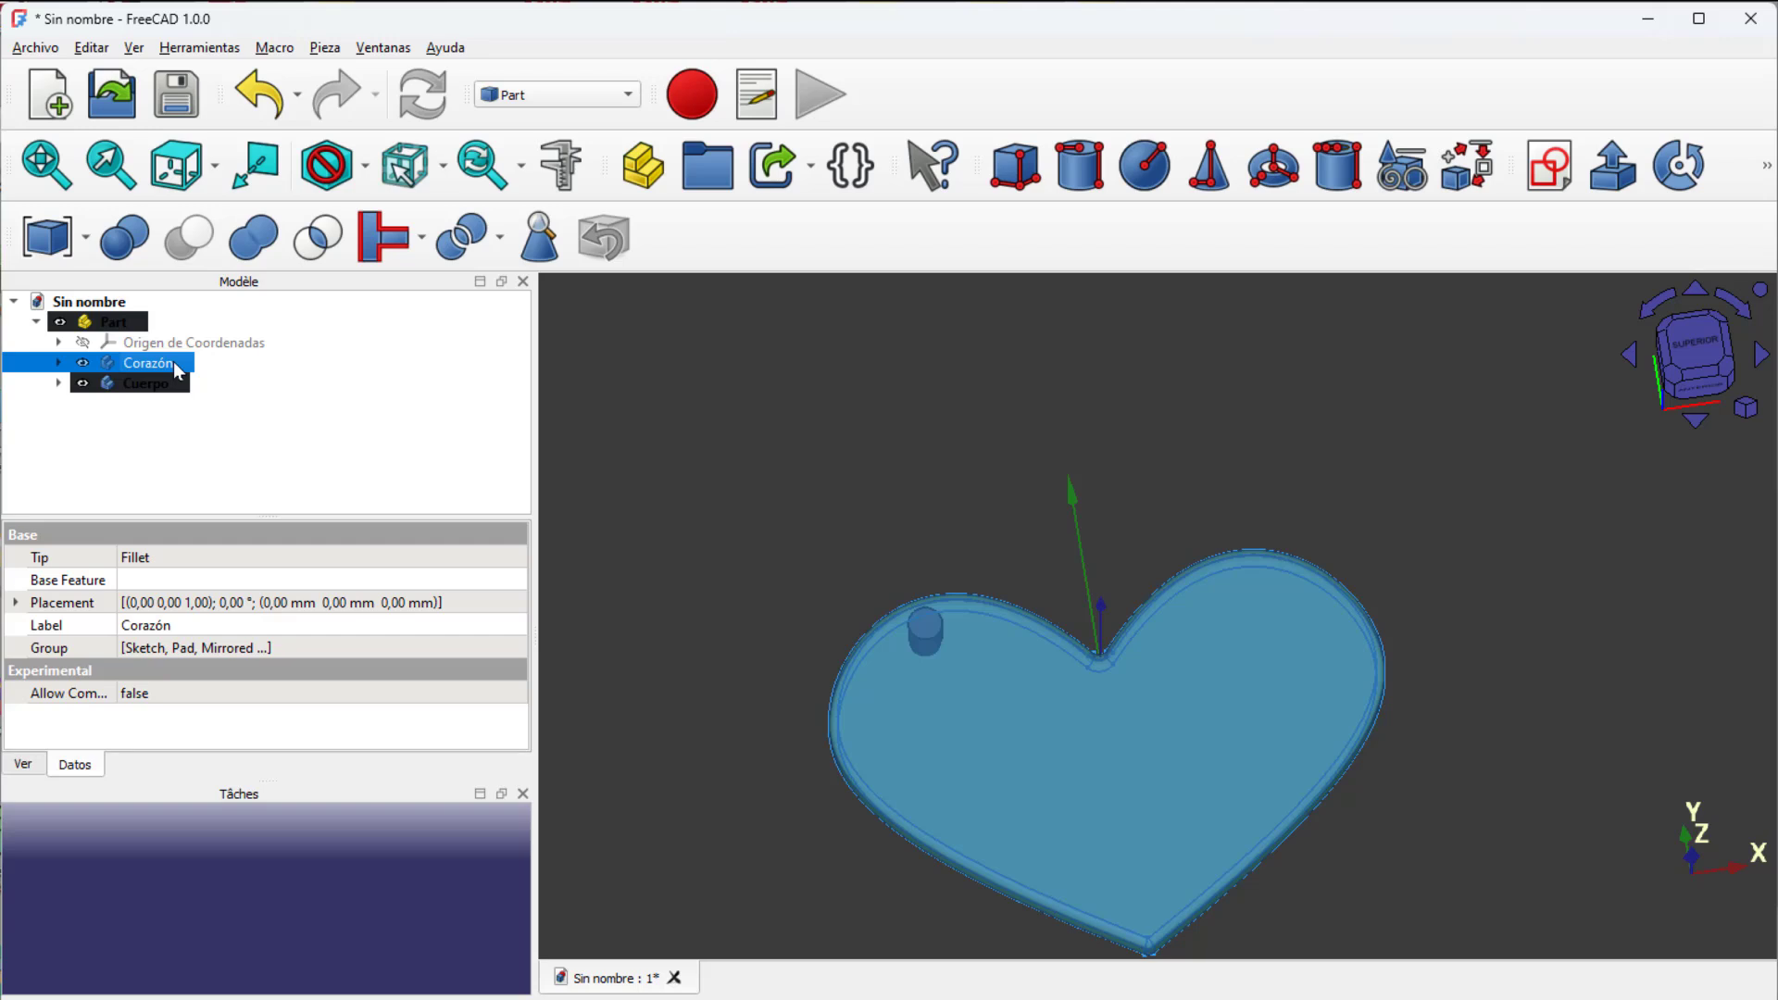
ctrl+click(149, 383)
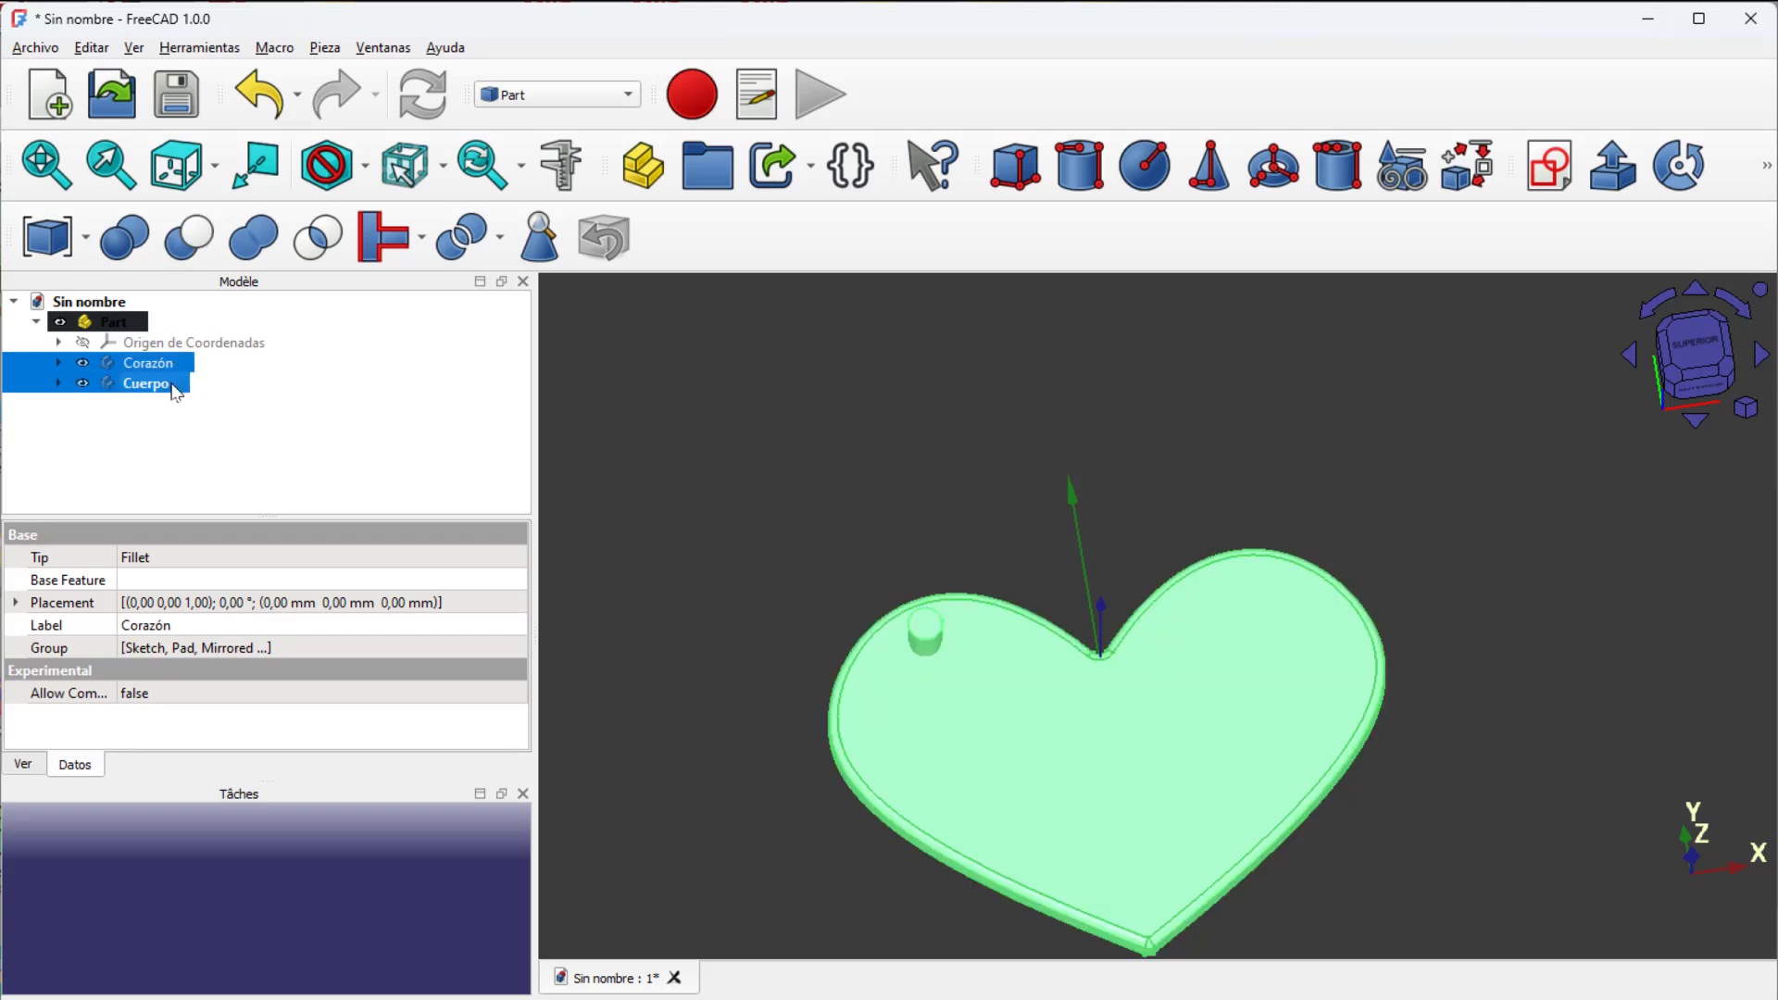
click(203, 253)
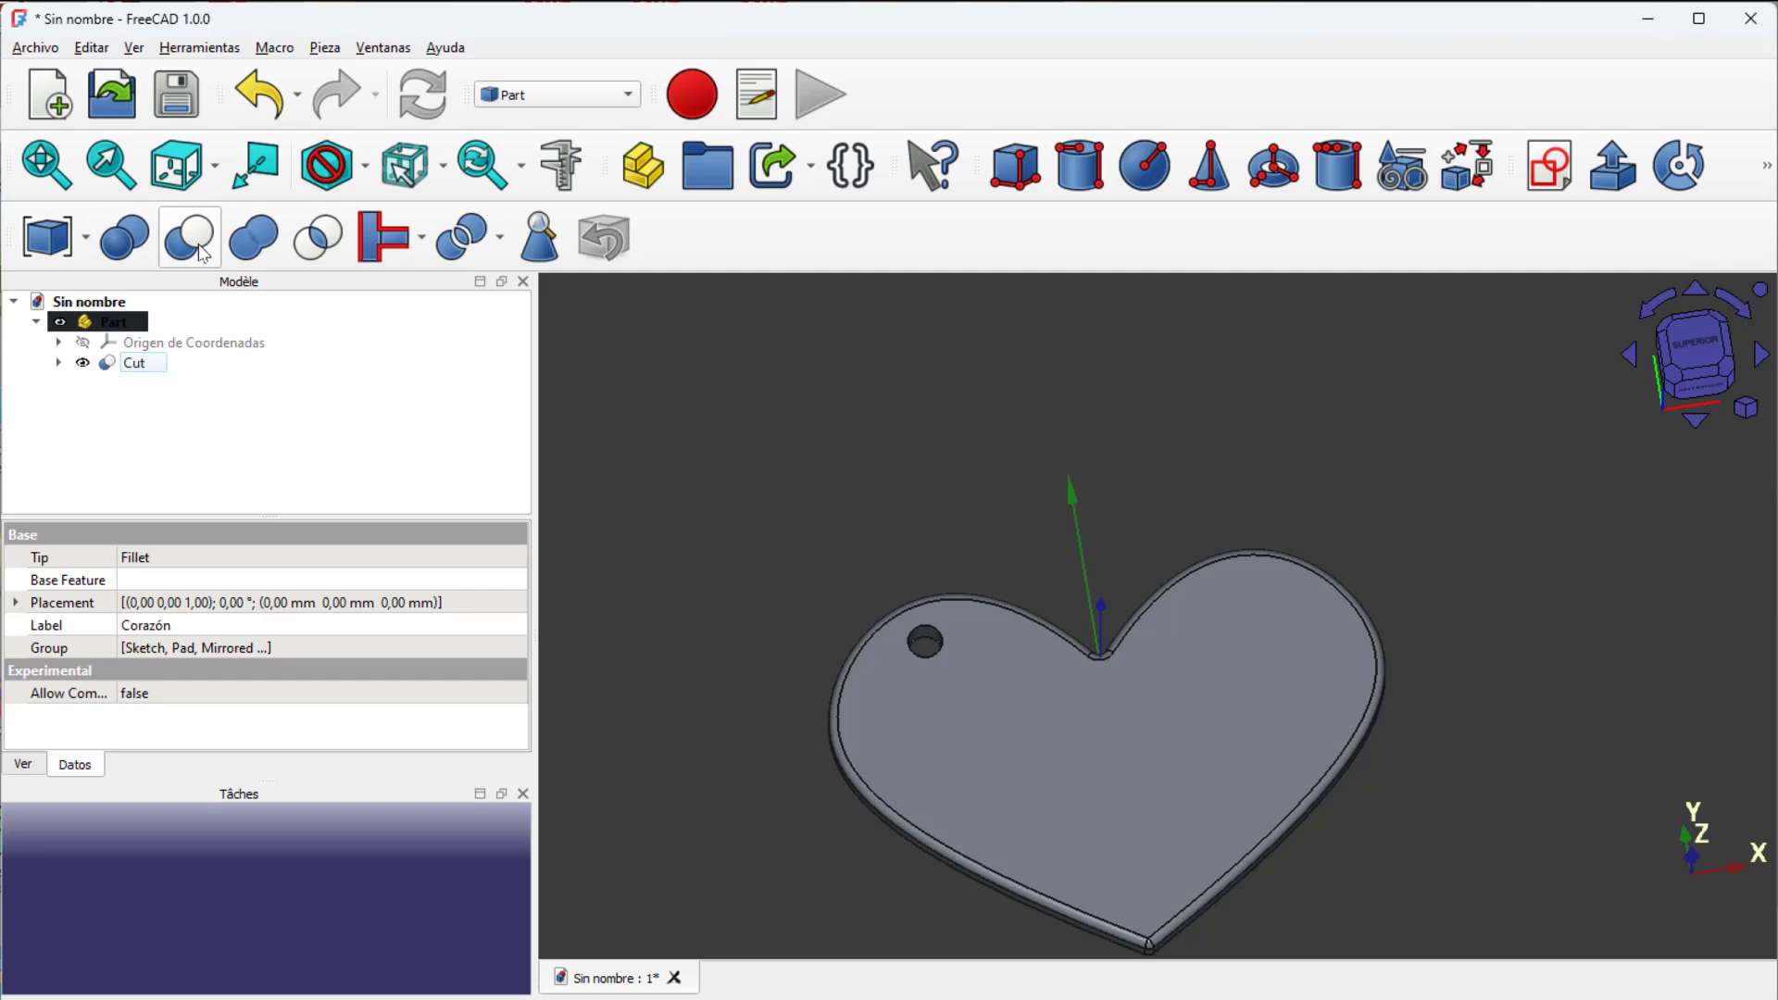